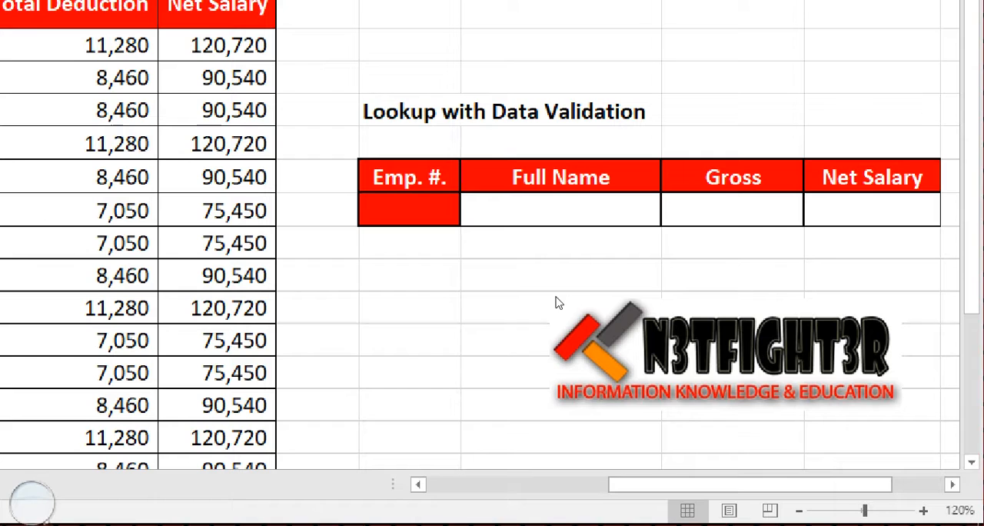
Select the "Lookup with Data Validation" heading above the empty lookup table
left_click(589, 243)
key("Up")
key("Up")
key("Up")
key("Up")
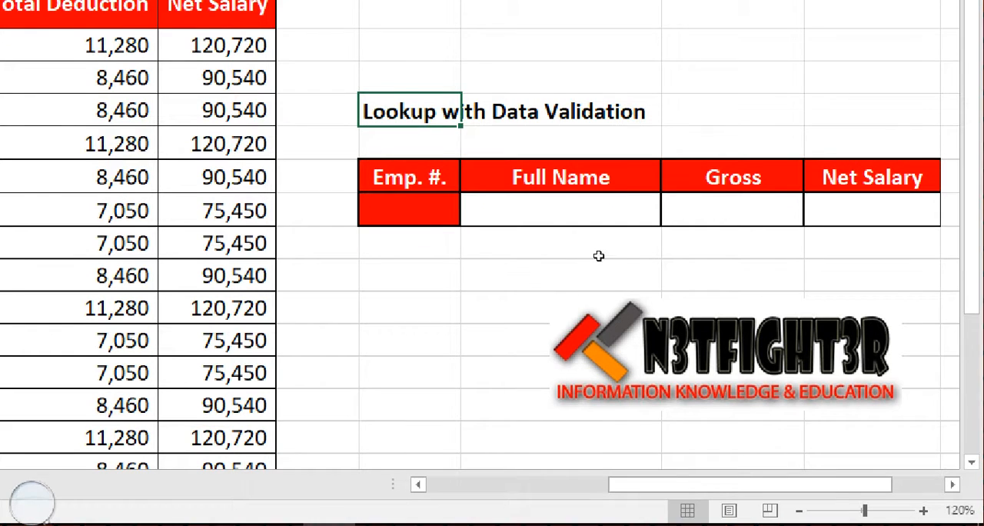
key("shift+Right")
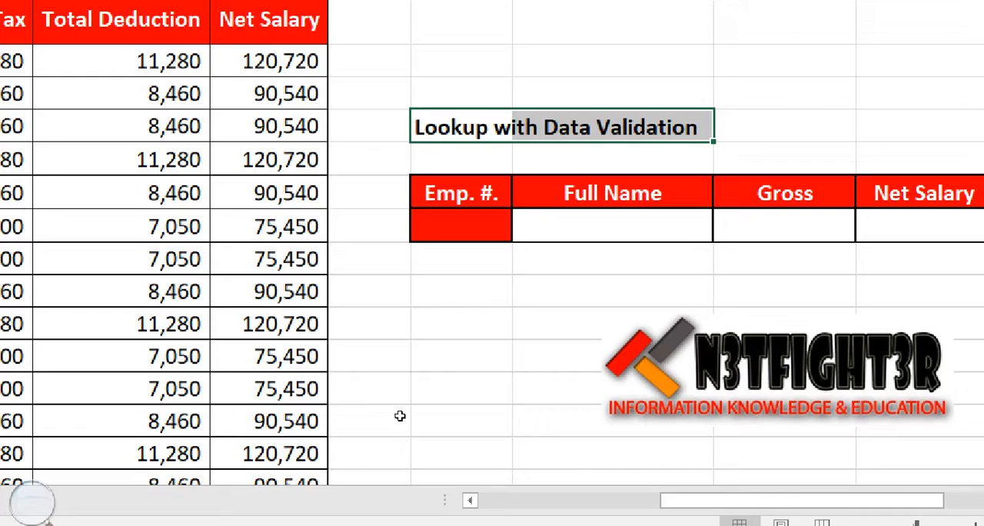
Go from the lookup area to cell A1, the Sr. #. header of the employee salary table
left_click(270, 291)
key("Left")
key("Left")
key("Left")
key("Left")
key("Left")
key("Left")
key("Left")
key("Left")
key("Left")
key("Left")
key("Left")
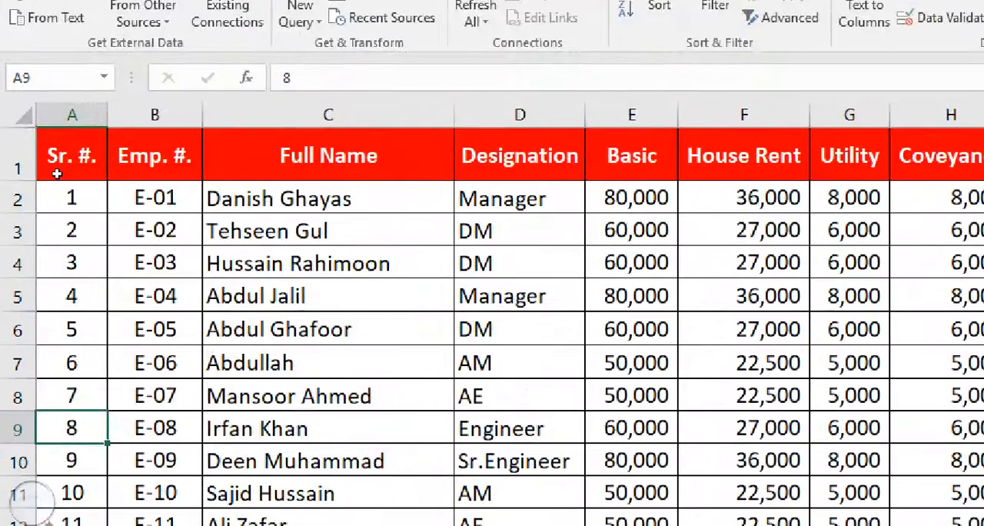
left_click(57, 174)
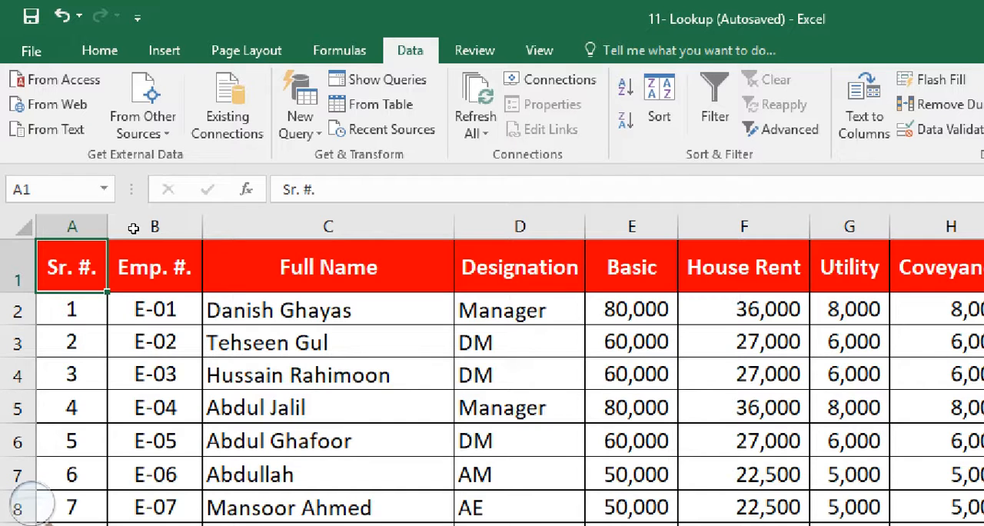
Examine the Full Name column down the employee list and return to its header
key("Right")
key("Right")
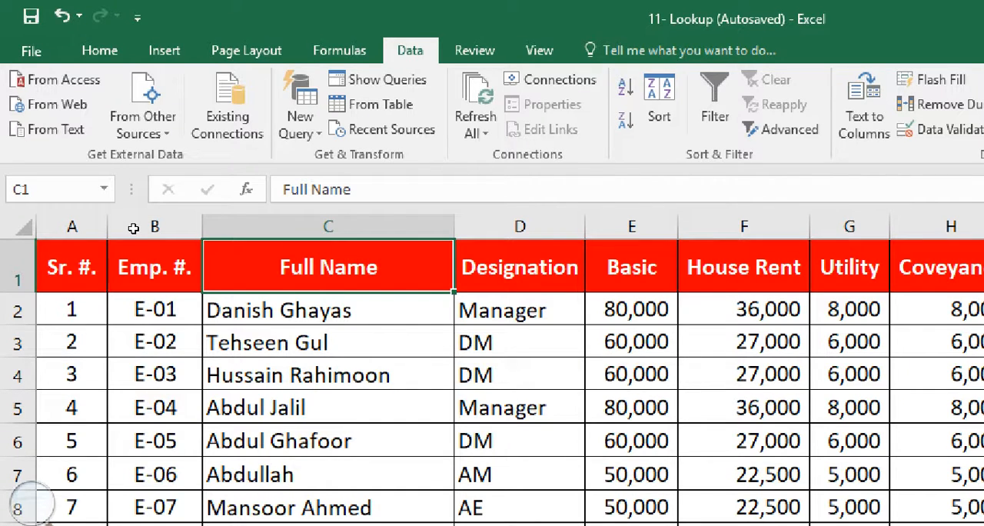
key("Down")
key("Down")
key("Down")
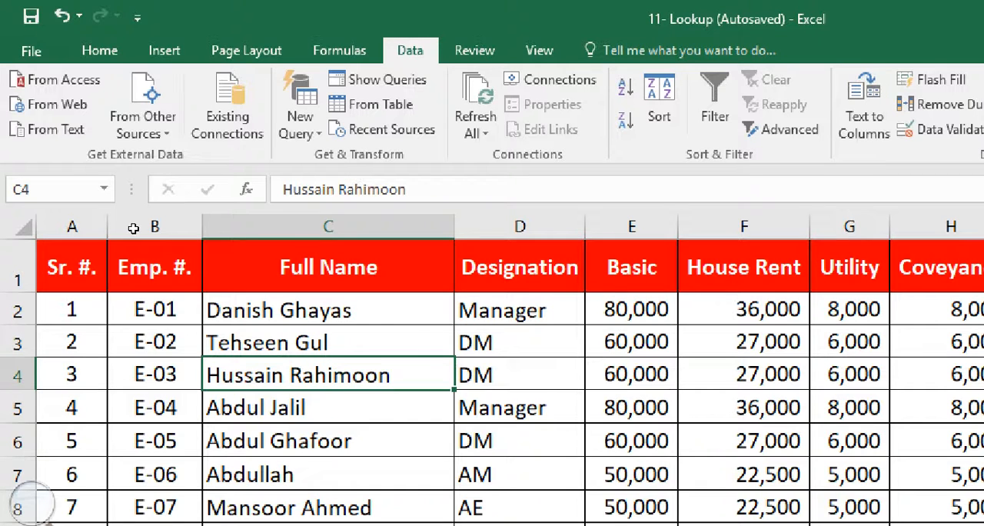
key("Down")
key("Down")
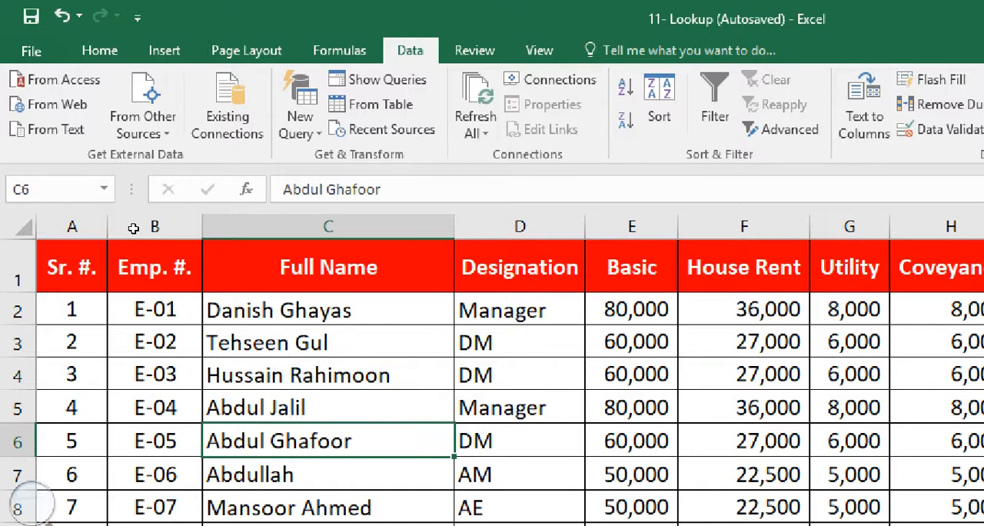
key("Down")
key("Down")
key("Down")
key("Down")
key("Down")
key("Down")
key("Down")
key("Down")
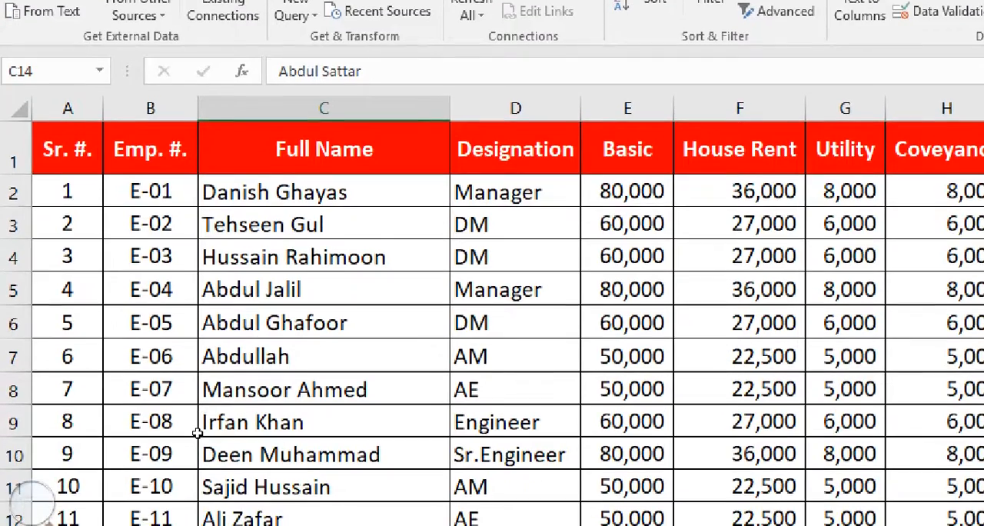
key("Down")
key("Down")
key("Down")
key("Down")
key("Down")
key("Down")
key("Down")
key("Down")
key("Down")
key("Down")
key("Up")
key("Up")
key("Up")
key("Up")
key("Up")
key("Up")
key("Up")
key("Up")
key("Up")
key("ctrl+Up")
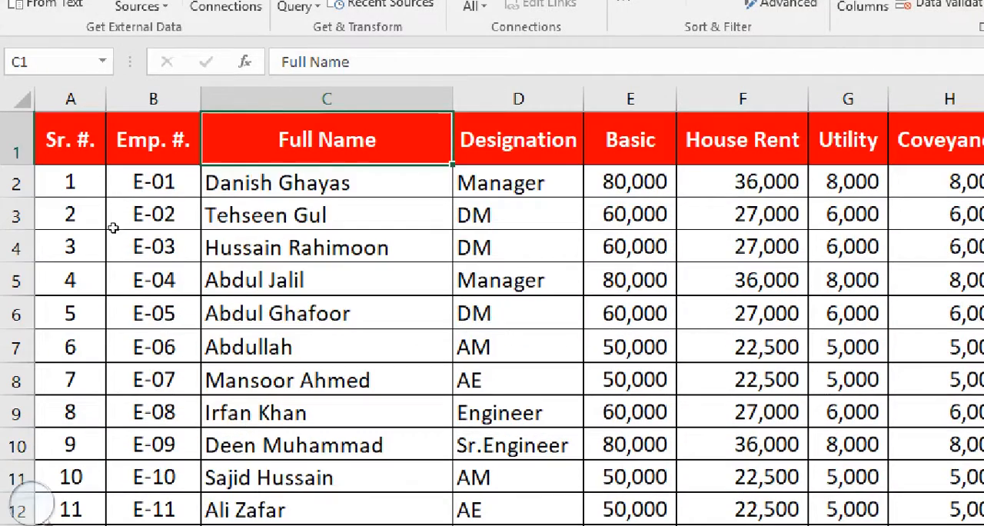
Examine the employee codes down the Emp. #. column and return to its header
key("Left")
key("Down")
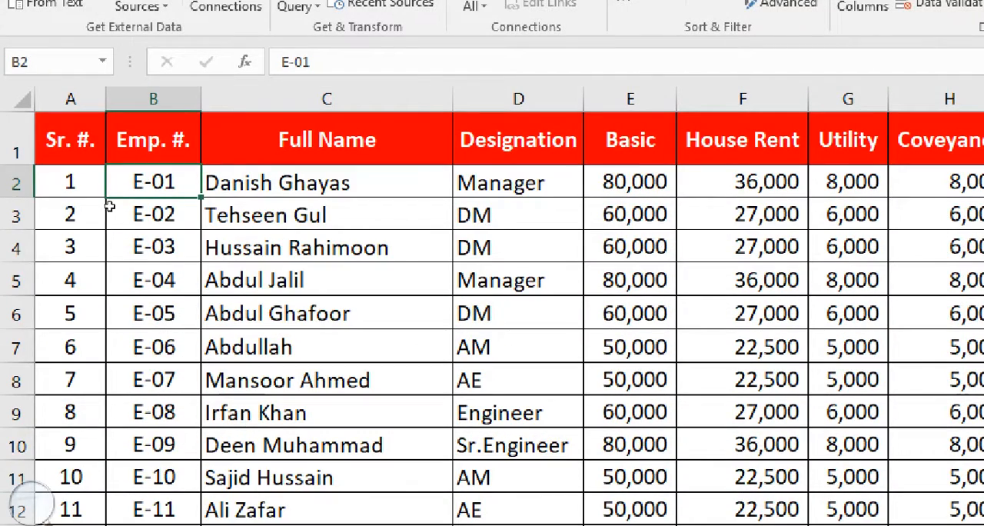
key("Down")
key("Down")
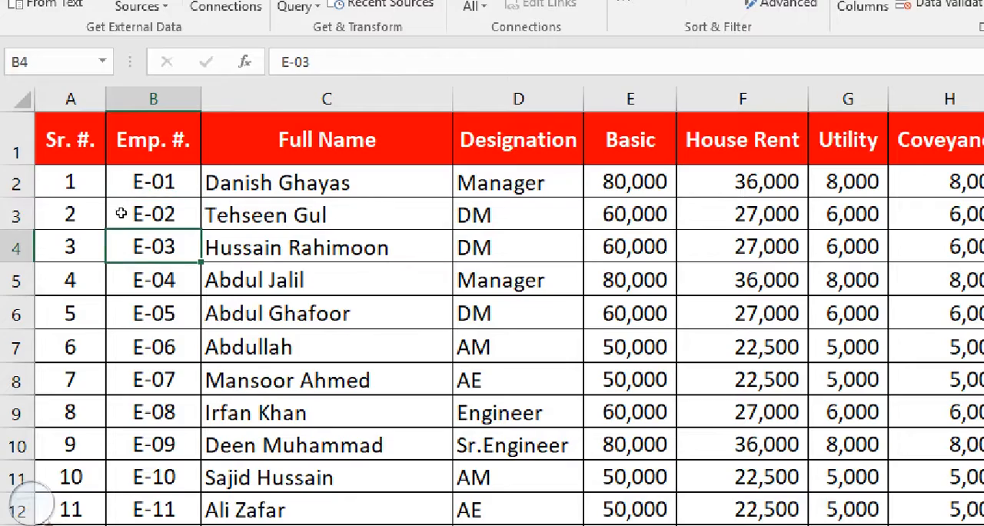
key("Down")
key("Down")
key("Down")
key("Down")
key("Down")
key("Down")
key("Down")
key("Down")
key("Down")
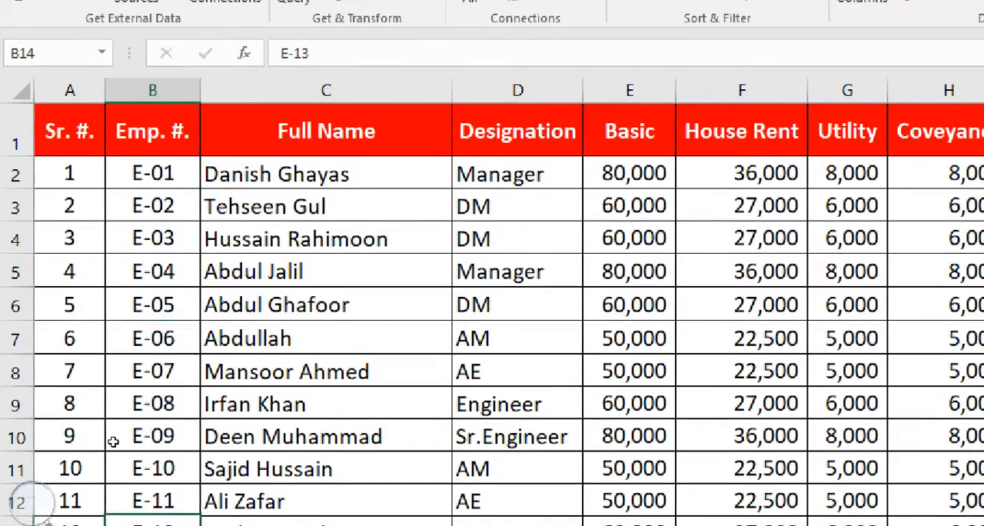
key("Down")
key("Down")
key("Down")
key("Down")
key("Down")
key("Down")
key("Down")
key("Down")
key("Down")
key("Up")
key("Up")
key("Up")
key("Up")
key("Up")
key("Up")
key("Up")
key("Up")
key("Up")
key("Up")
key("Up")
key("Up")
key("Up")
key("Up")
key("Up")
key("Up")
key("Up")
key("Up")
key("Up")
key("Up")
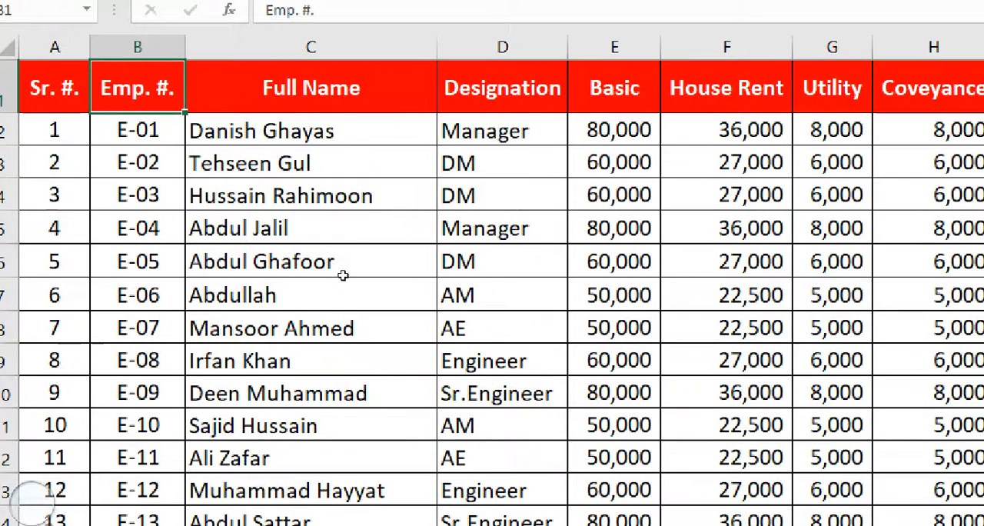
Examine the Designation, Basic, House Rent, Utility, Coveyance and Gross columns of the salary table
key("Right")
key("Right")
key("Down")
key("Right")
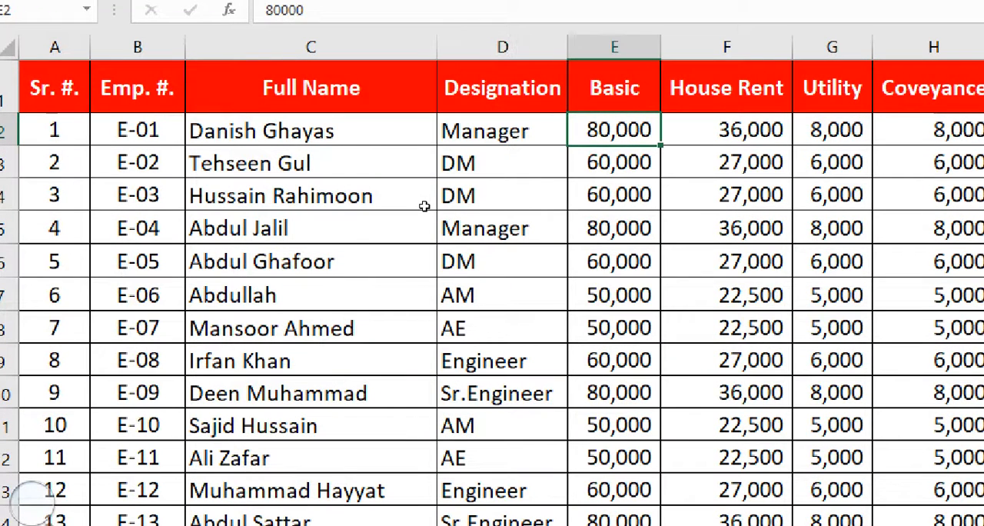
key("Left")
key("Right")
key("Right")
key("Up")
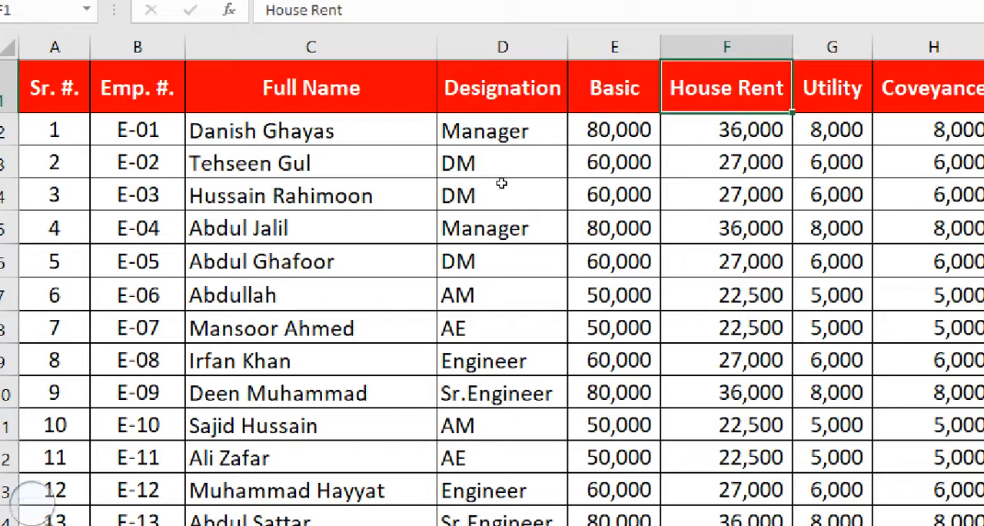
key("shift+Right")
key("shift+Right")
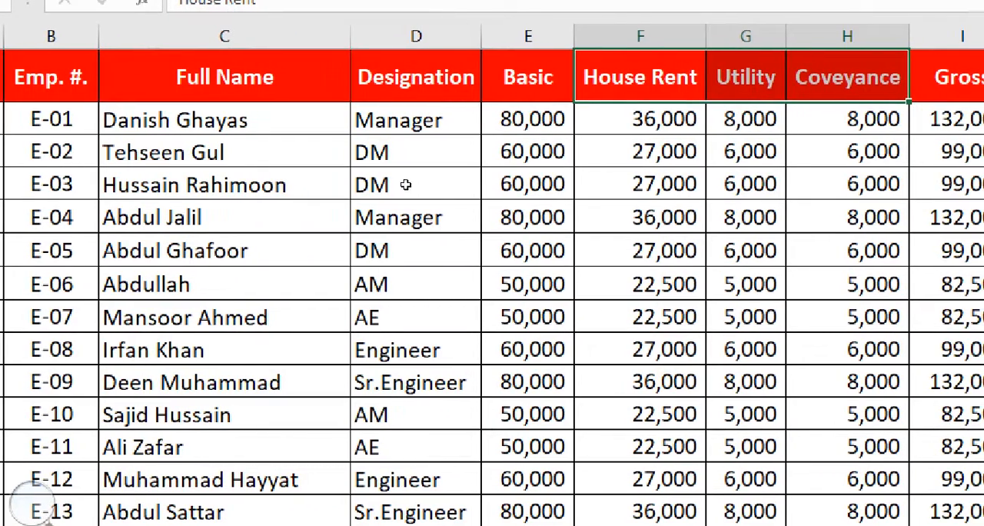
key("Left")
key("shift+Right")
key("shift+Right")
key("shift+Right")
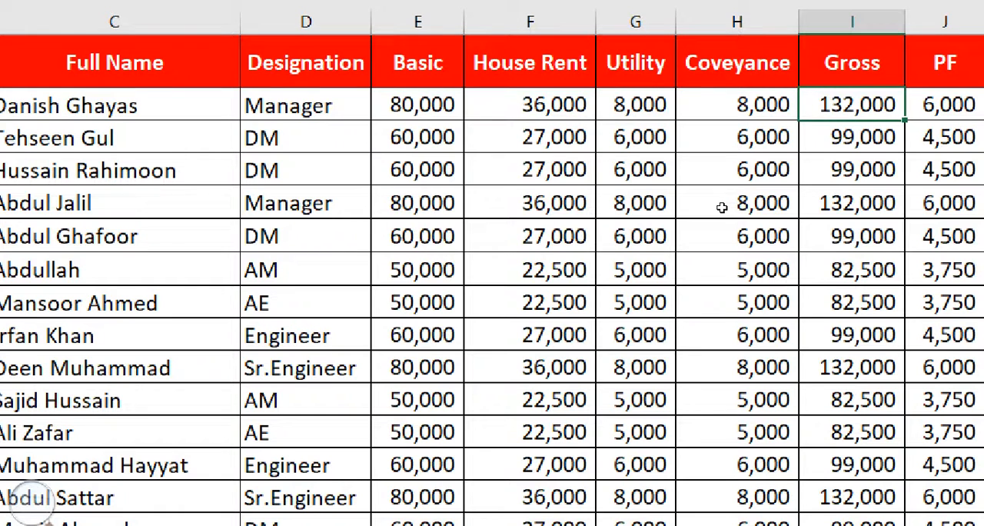
Examine the PF, Income Tax and Total Deduction cells in the first employee's row, including the PF cell's content
key("Right")
key("Right")
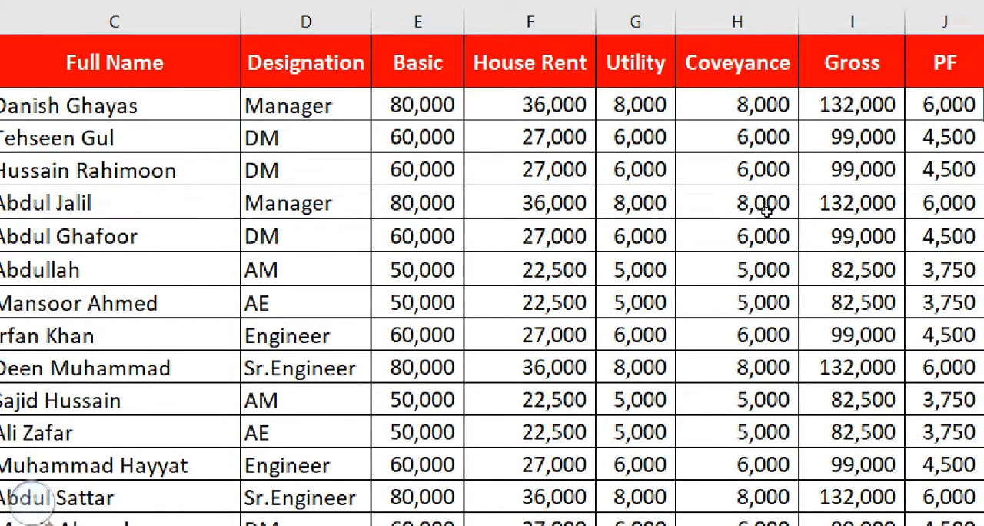
key("Right")
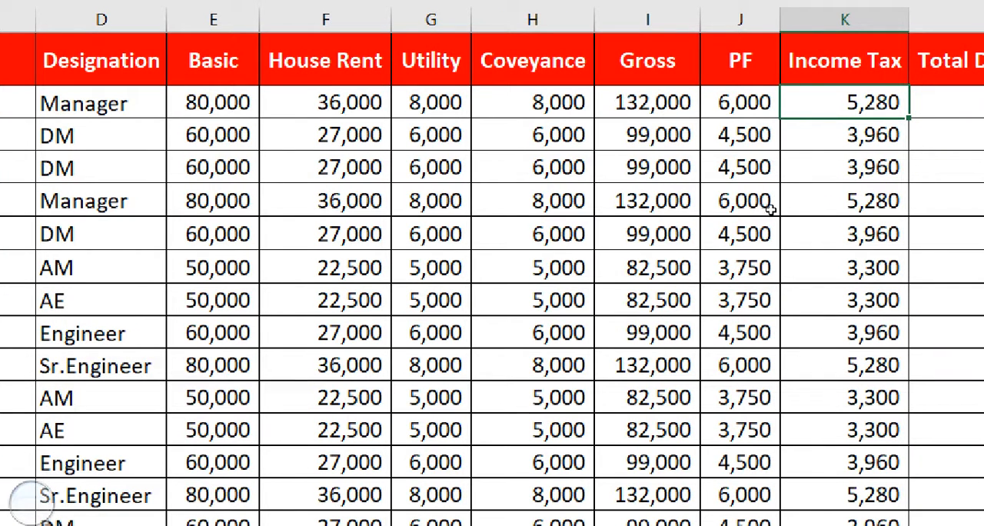
key("Left")
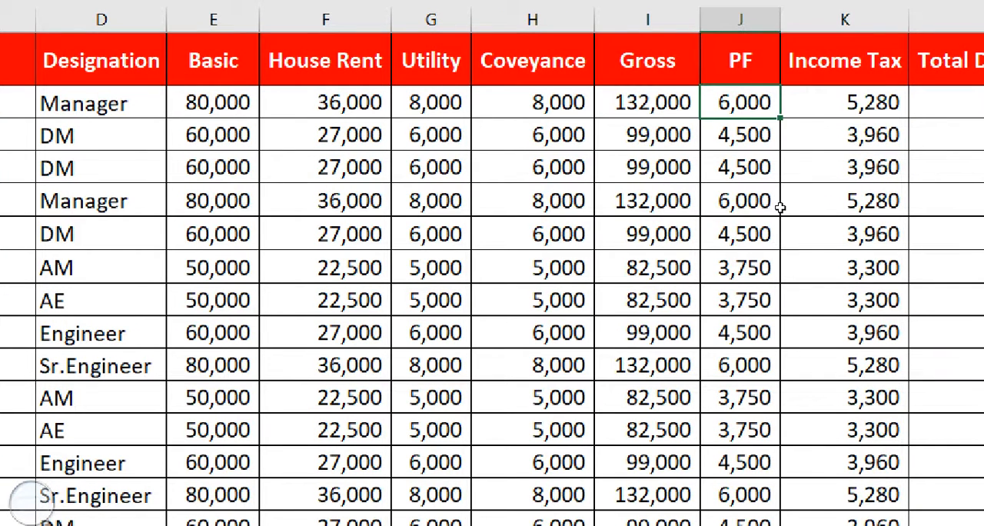
key("F2")
key("shift+Left")
key("shift+Left")
key("shift+Left")
key("shift+Left")
key("Escape")
key("Right")
key("Right")
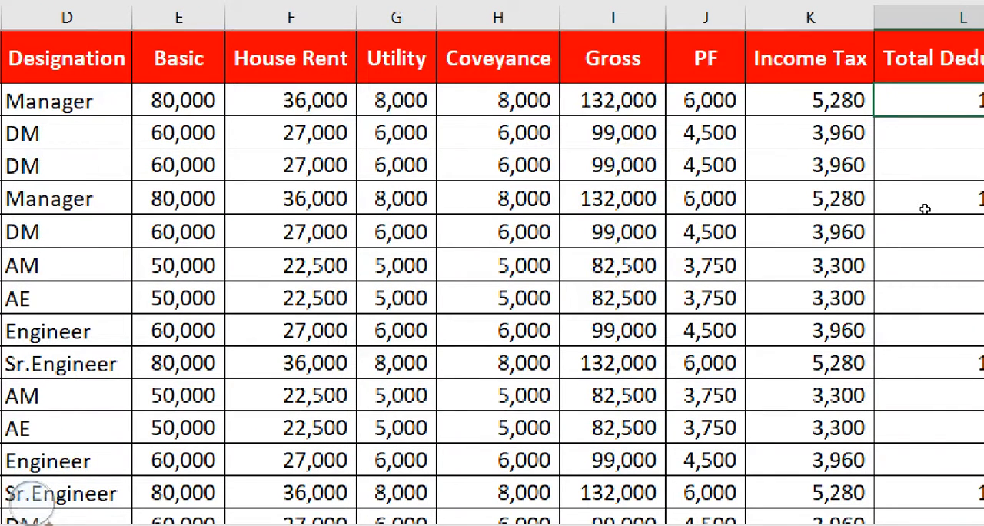
Examine the first employee's Net Salary together with the Gross and Total Deduction it is based on
key("Right")
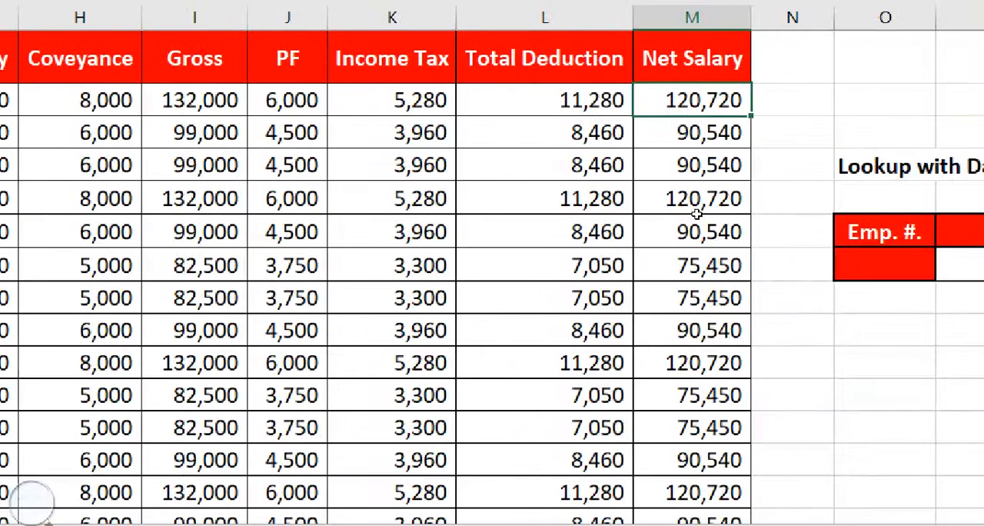
key("Left")
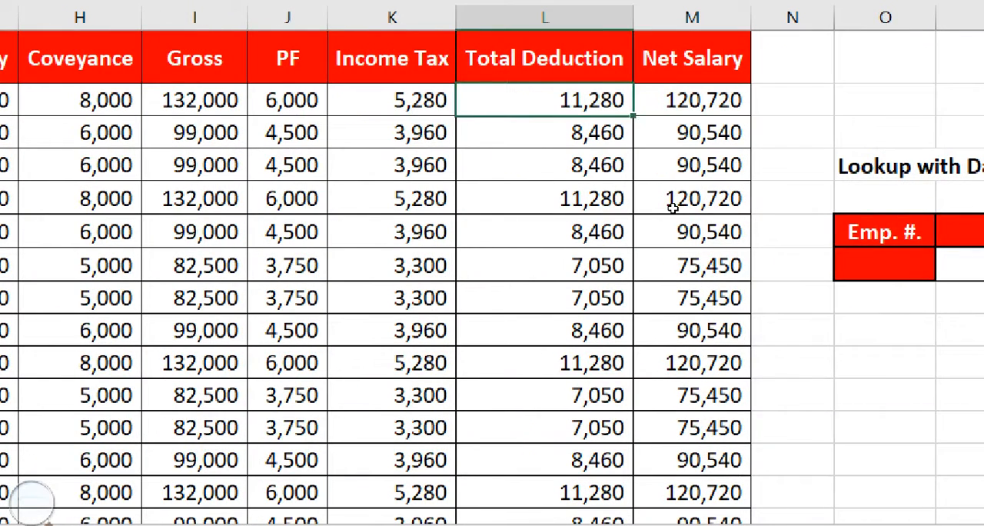
key("Left")
key("Left")
key("Left")
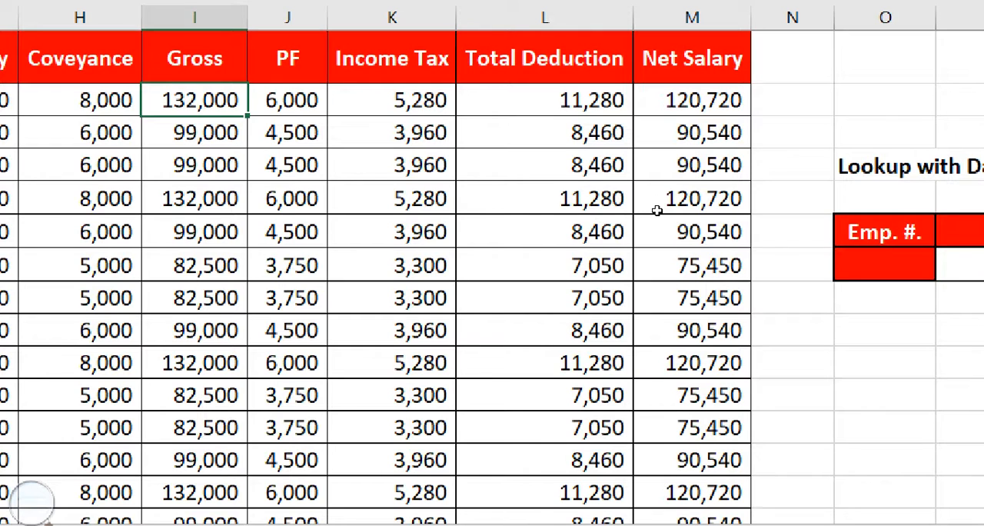
key("Right")
key("Right")
key("Right")
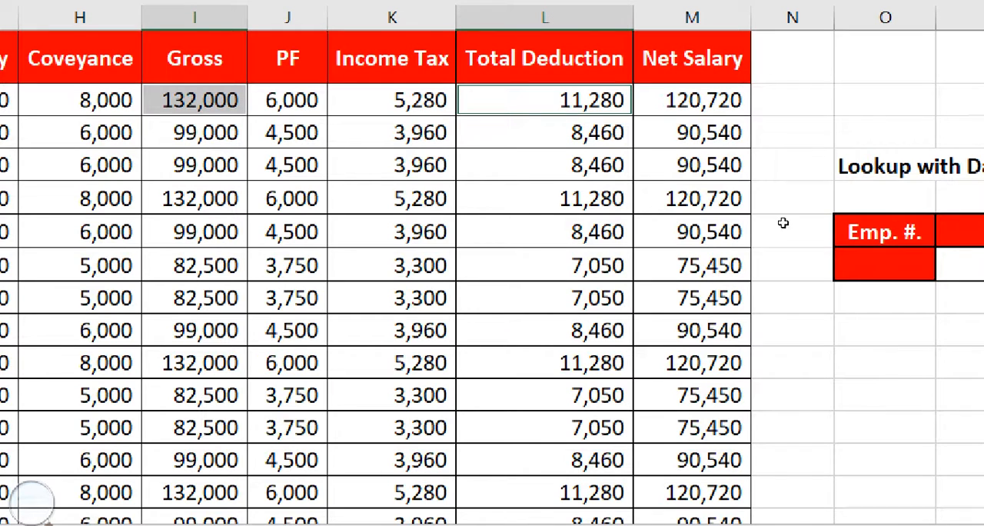
key("Right")
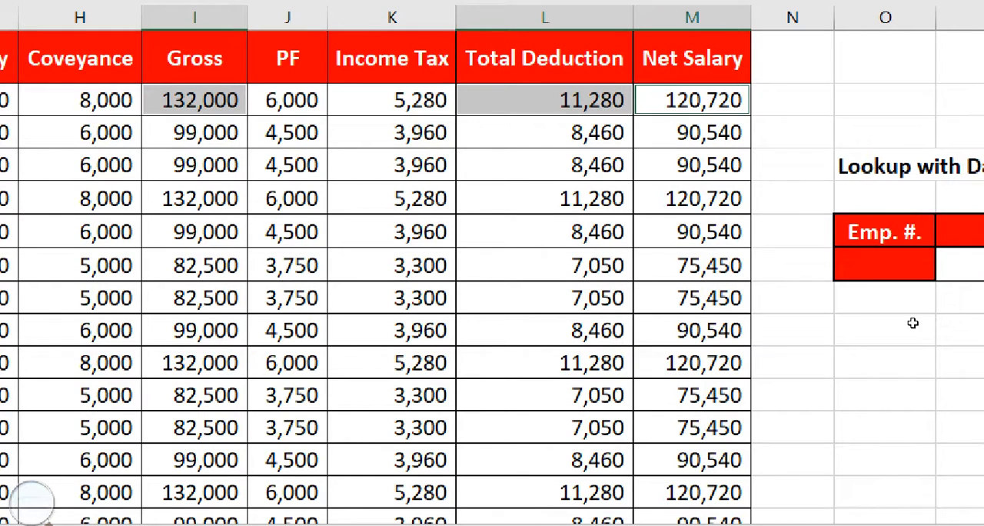
Examine the lookup table's empty Emp. #., Full Name, Gross and Net Salary cells, ending on the Emp. #. cell O7
left_click(886, 265)
key("Right")
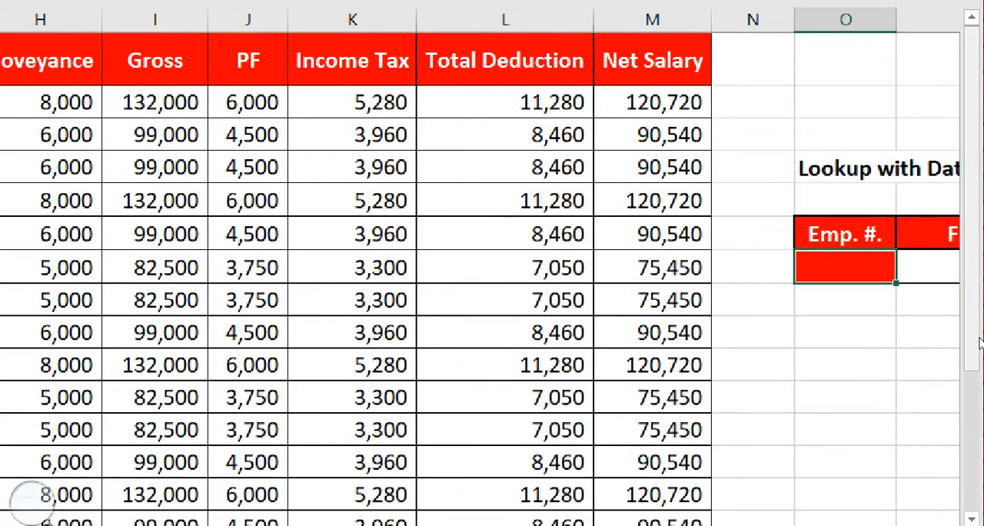
key("Right")
key("Right")
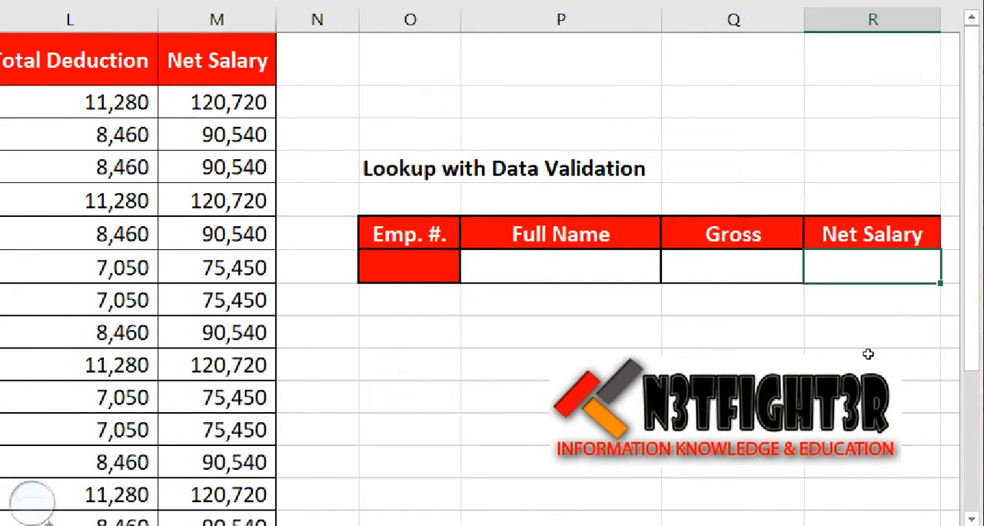
key("Left")
key("Left")
key("Left")
key("Right")
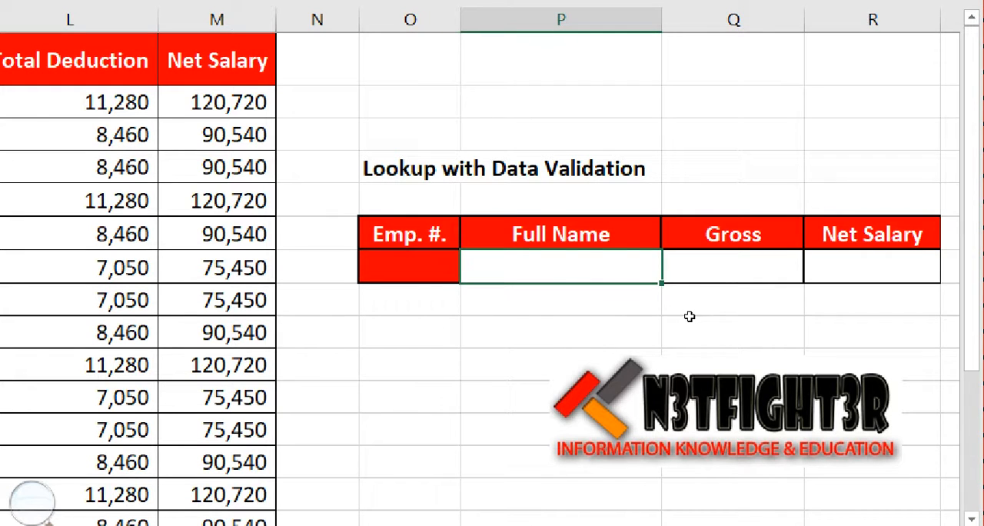
key("Right")
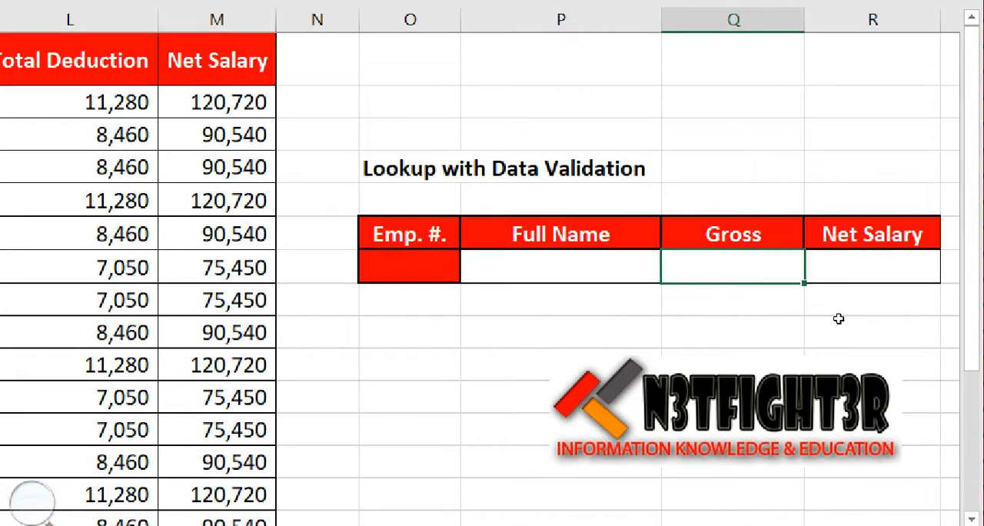
key("Right")
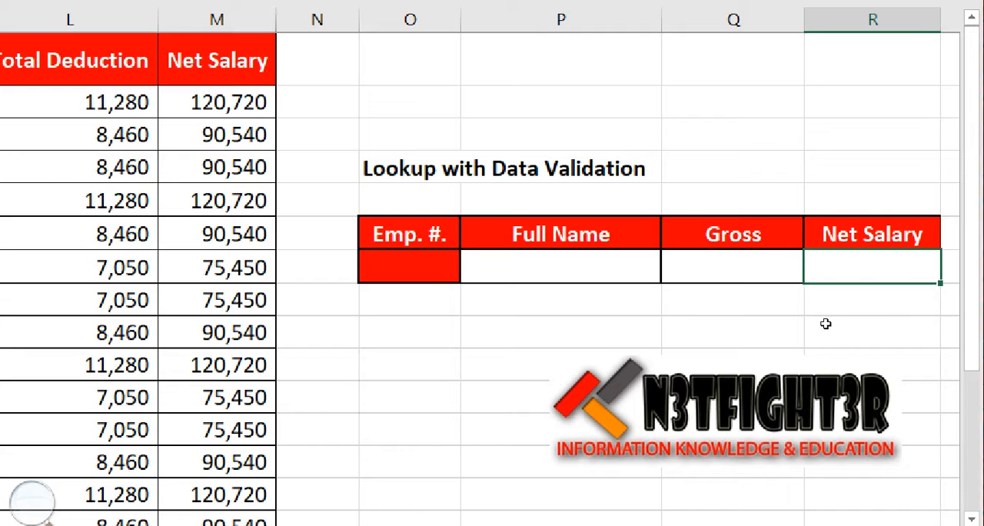
key("Left")
key("Right")
key("Left")
key("Left")
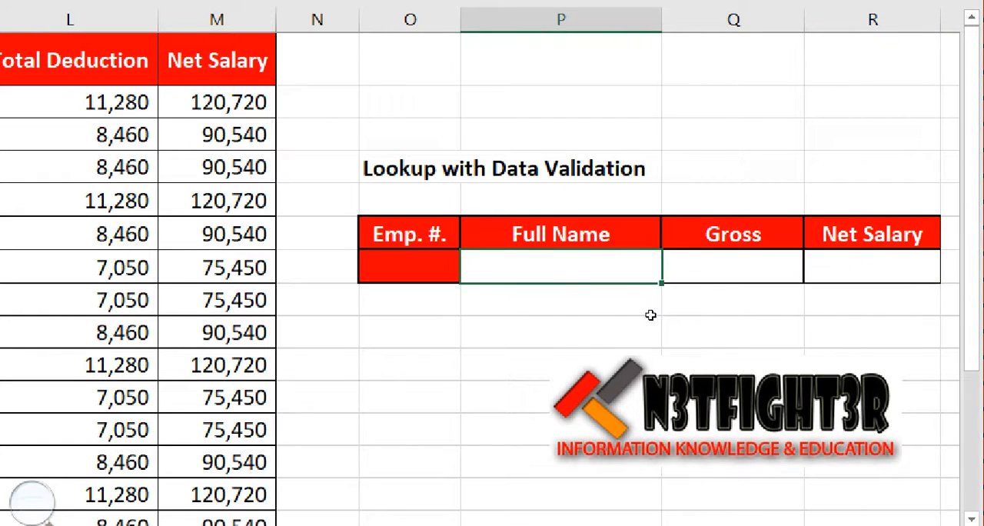
key("Left")
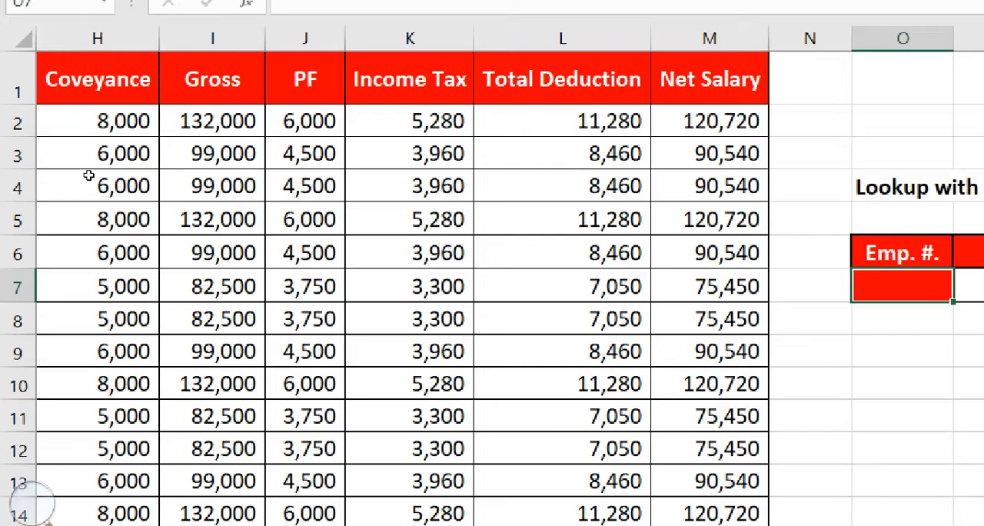
Return to the first header cell of the employee salary table, A1
left_click(92, 79)
key("Left")
key("Left")
key("Left")
key("Left")
key("Left")
key("Left")
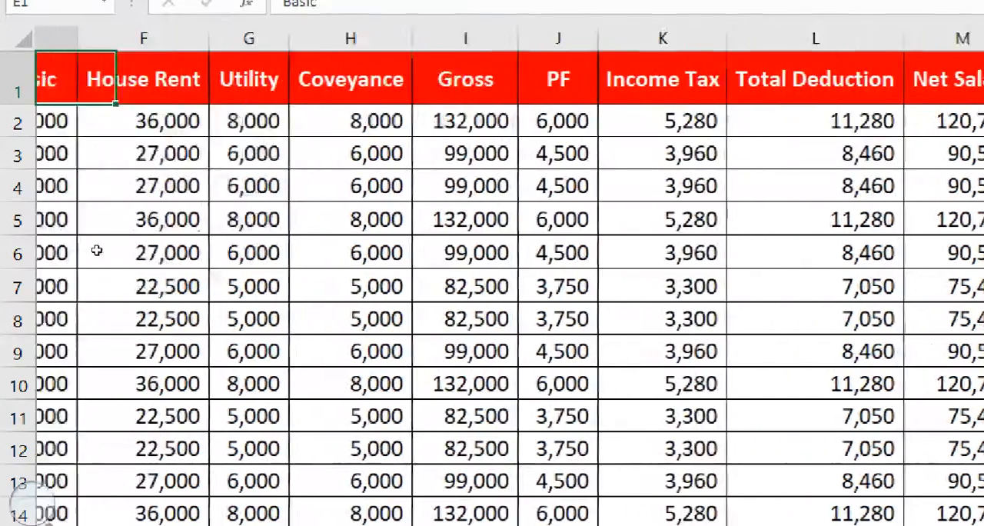
key("Left")
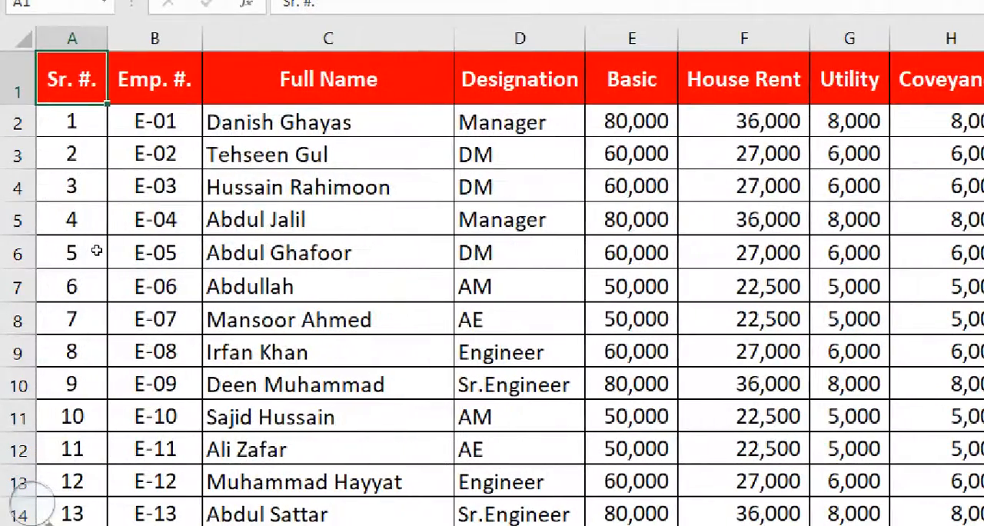
Examine the first employee's Sr. #. and Emp. #. cells and the Sr. #., Emp. #. and Designation columns
key("Down")
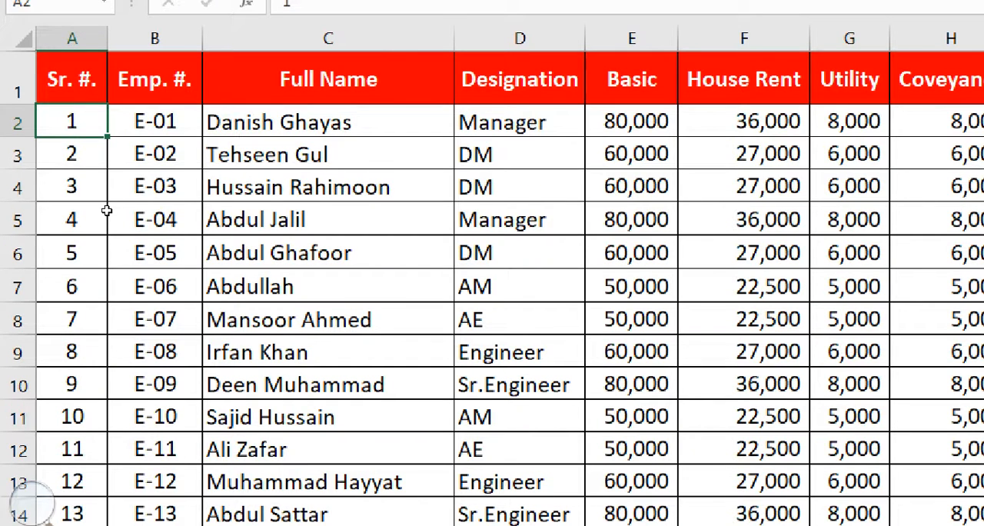
key("Right")
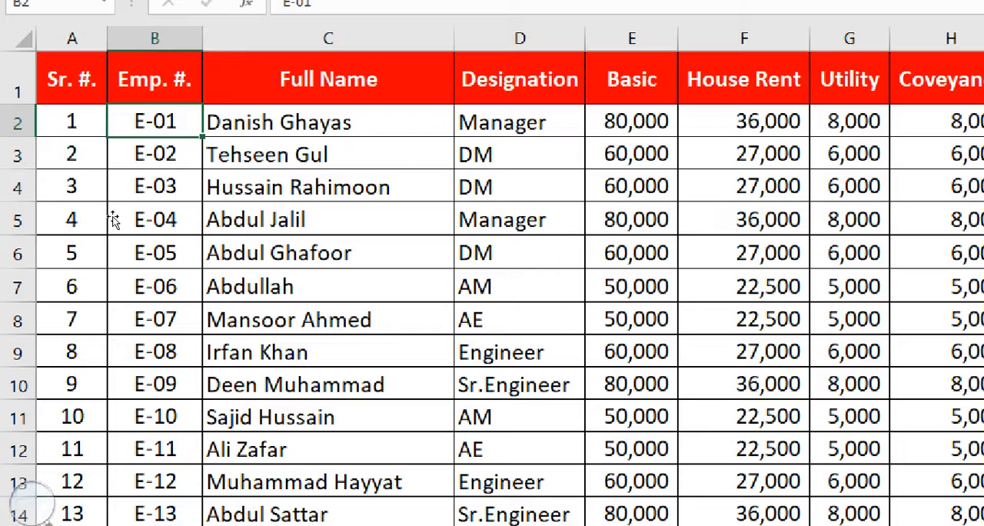
left_click(155, 39)
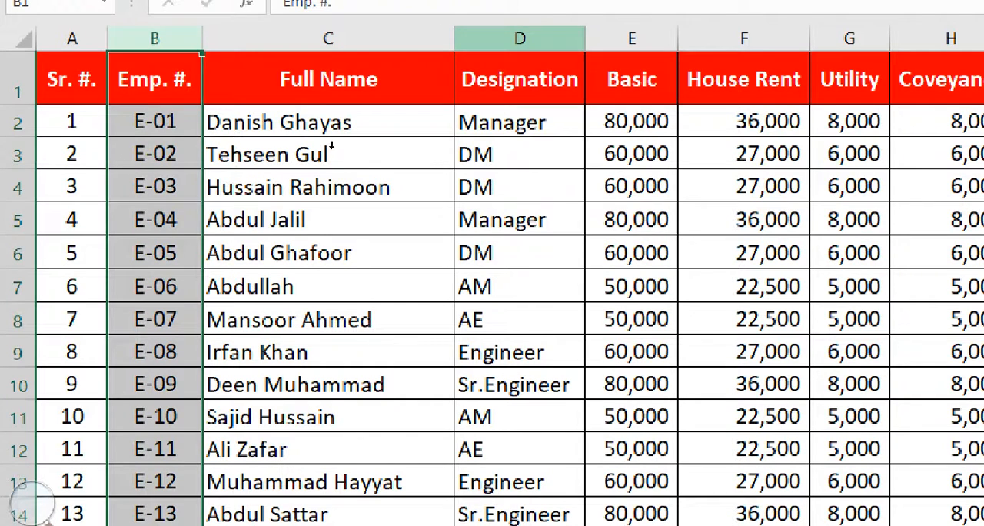
left_click(520, 38, "ctrl")
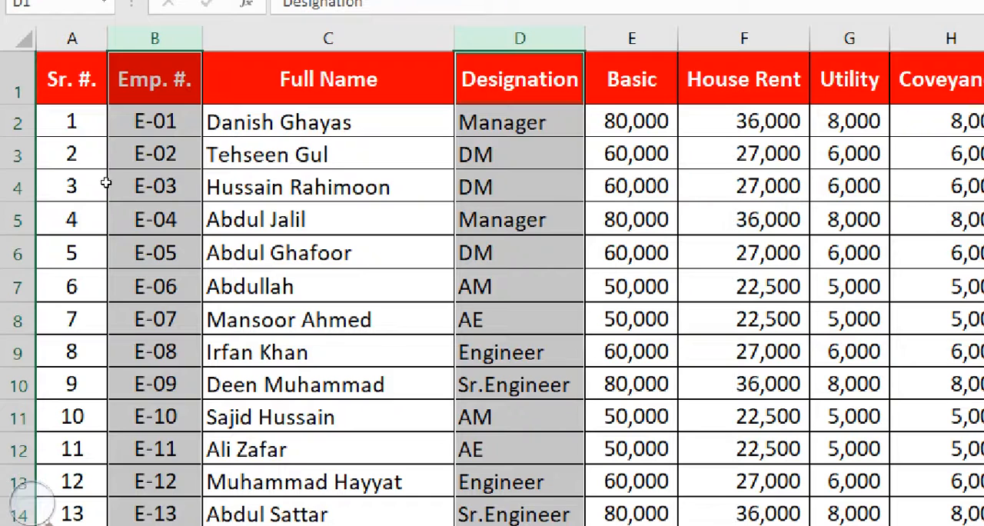
left_click(153, 83)
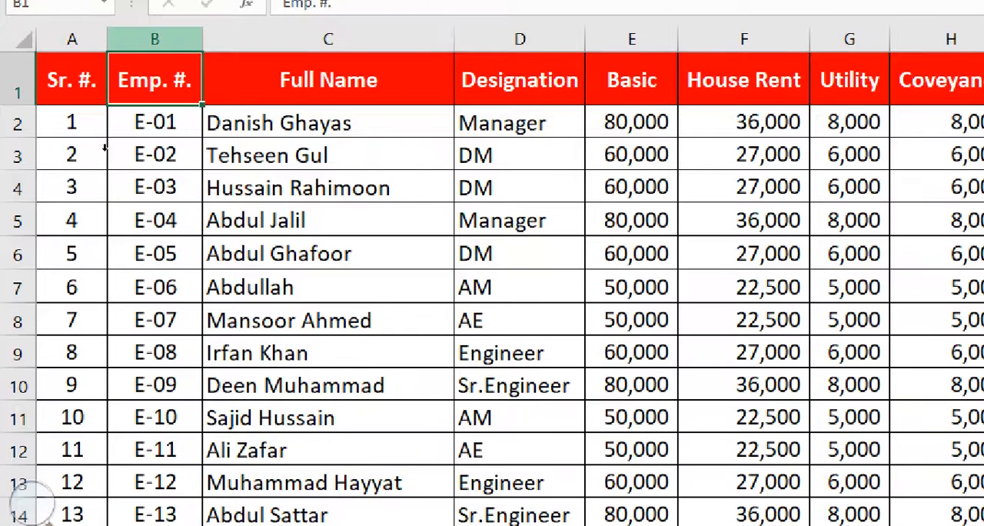
left_click(154, 39)
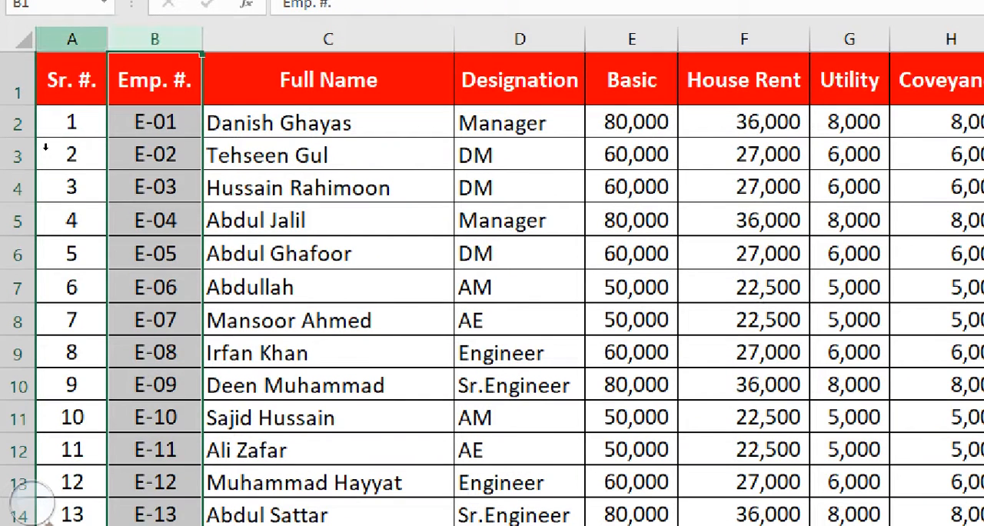
left_click(71, 39, "ctrl")
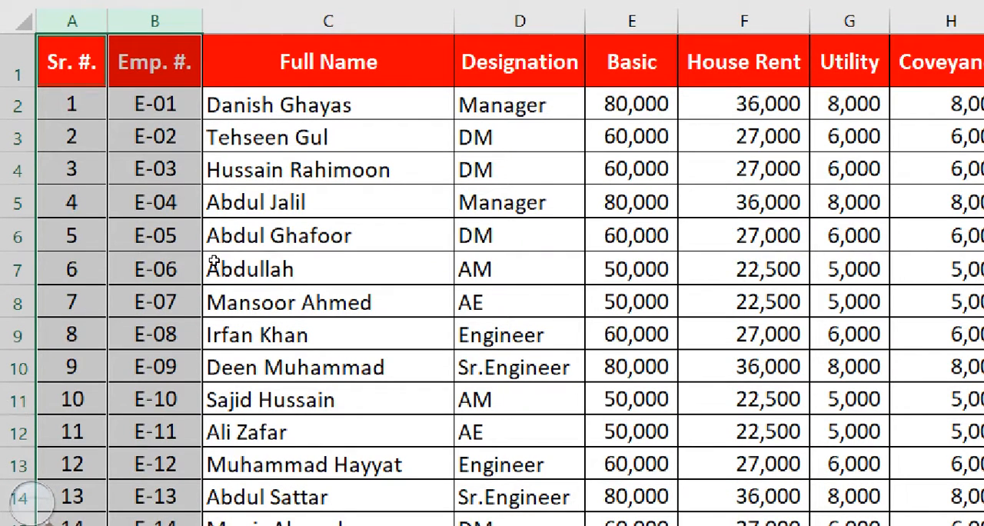
Look along the third row of the salary table, from the employee number across to the deduction and net salary columns
key("Right")
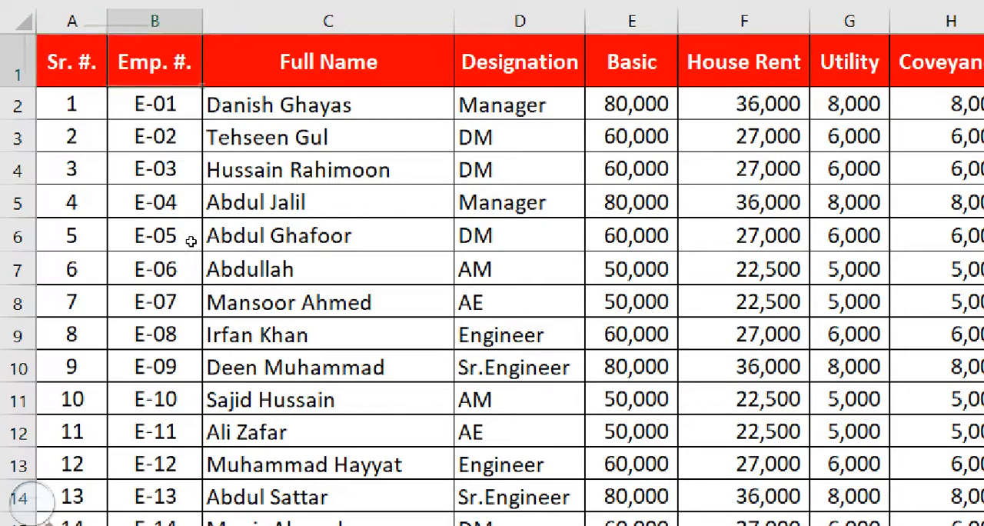
key("Down")
key("Down")
key("Right")
key("Right")
key("Right")
key("Right")
key("Right")
key("Right")
key("Right")
key("Right")
key("Right")
key("Right")
key("Right")
key("Right")
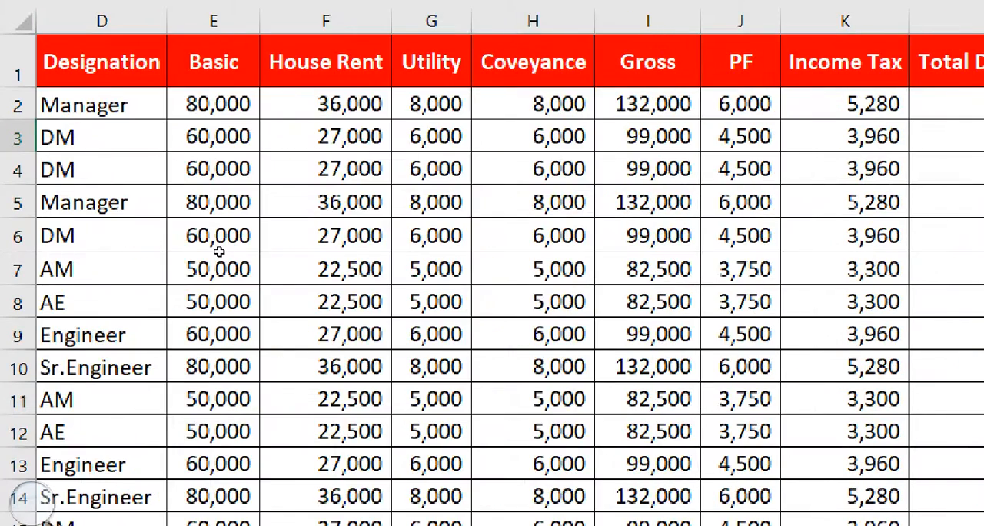
key("Left")
key("Left")
key("Left")
key("Left")
key("Left")
key("Left")
key("Left")
key("Left")
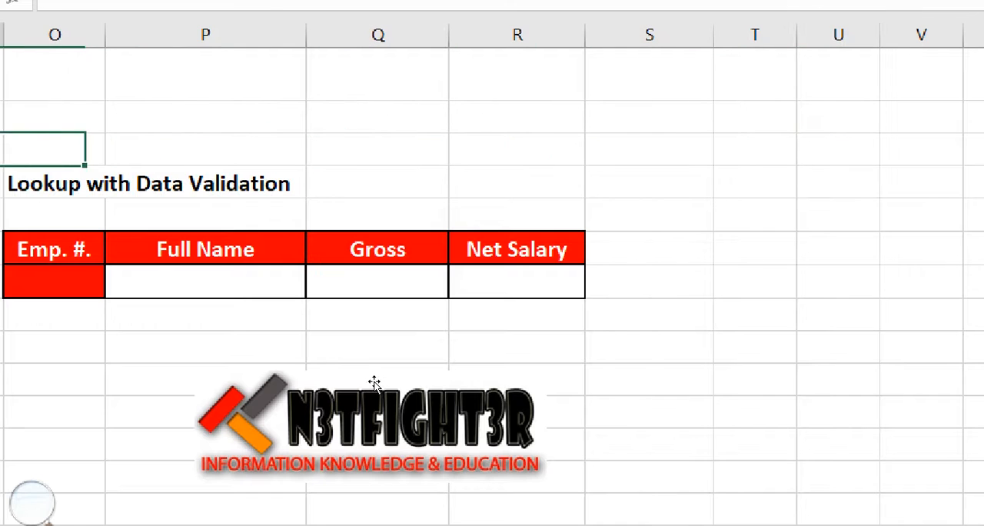
key("Left")
key("Left")
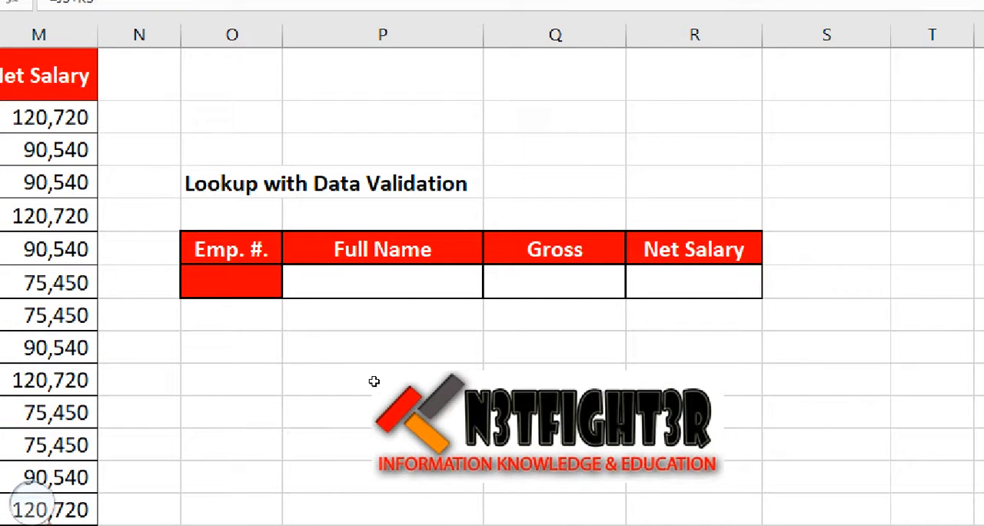
key("Left")
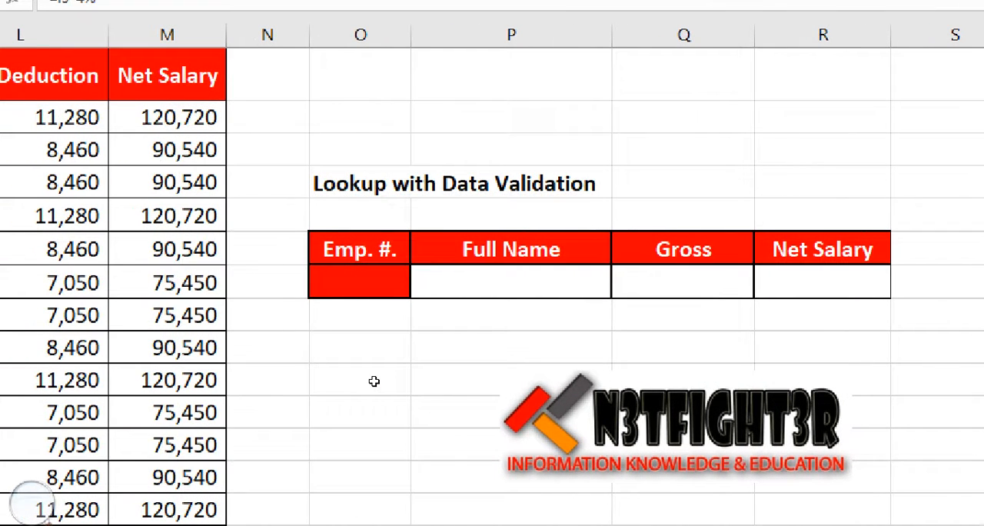
Start a LOOKUP formula in the lookup table's Full Name cell P7, with the Emp. #. cell O7 as the lookup value
left_click(402, 295)
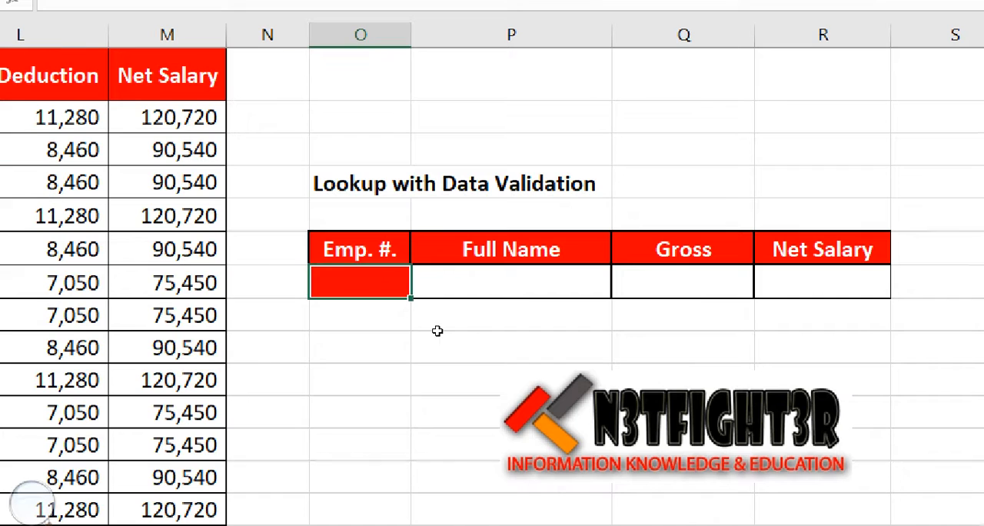
key("Right")
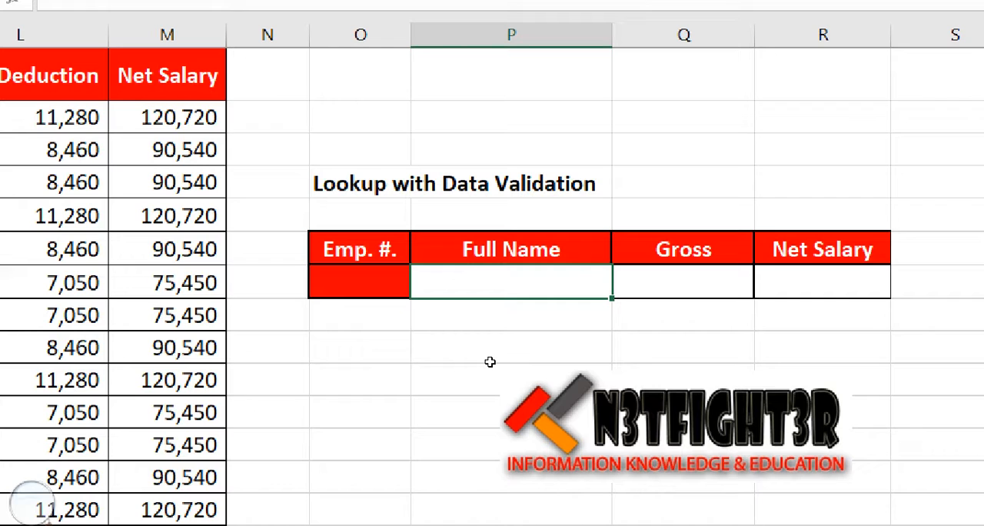
type("=")
type("lo")
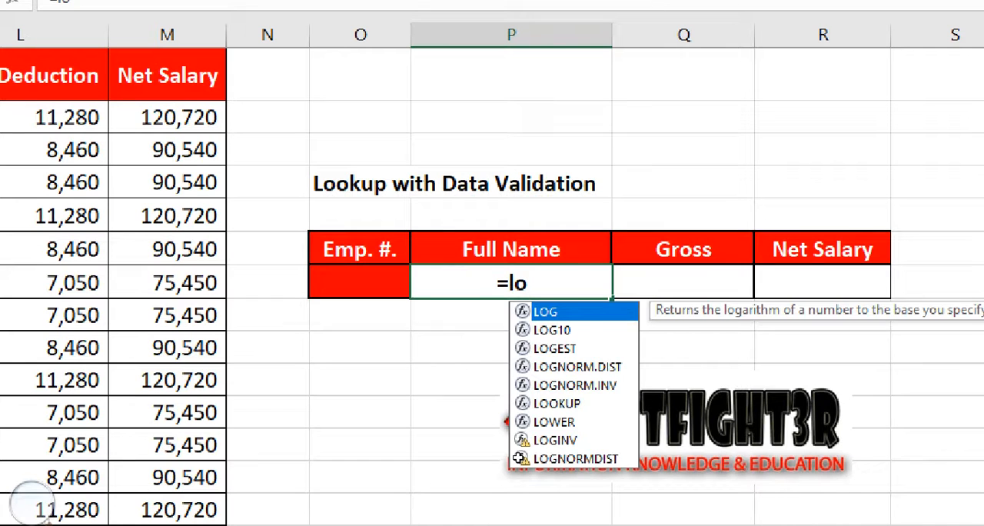
type("o")
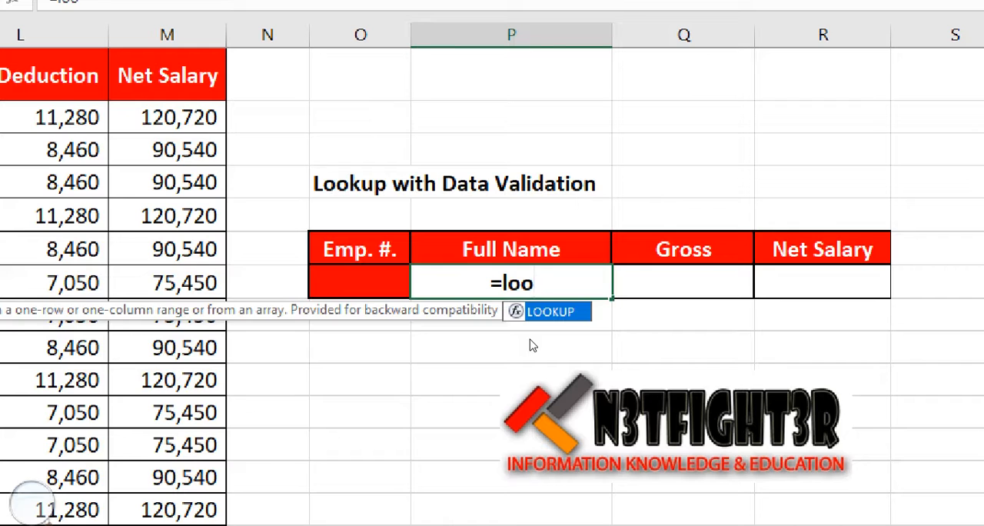
key("Tab")
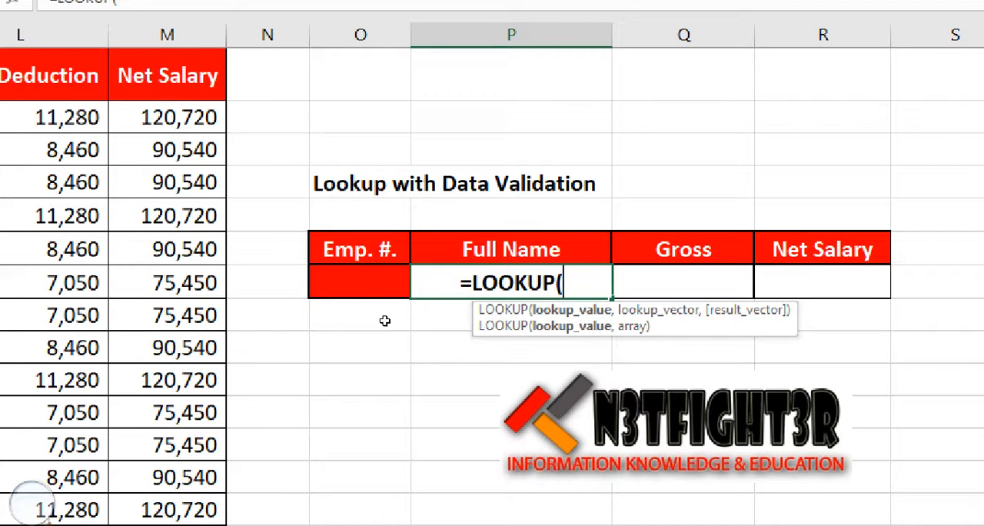
key("Left")
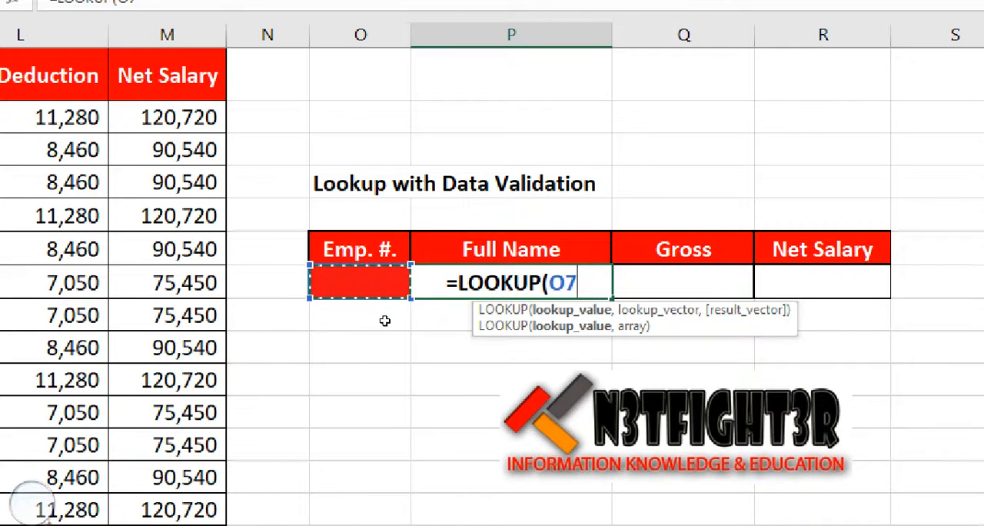
type(",")
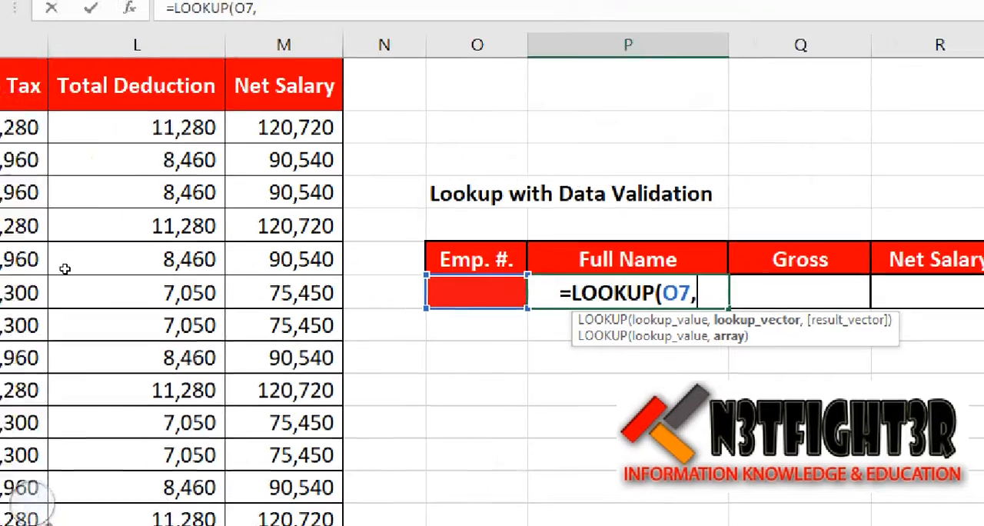
Add the employee numbers B2:B21 as the lookup vector of the Full Name formula
key("Left")
key("Left")
key("Left")
key("Left")
key("Left")
key("Left")
key("Left")
key("Left")
key("Left")
key("Left")
key("Left")
key("Left")
key("Left")
key("Left")
key("Left")
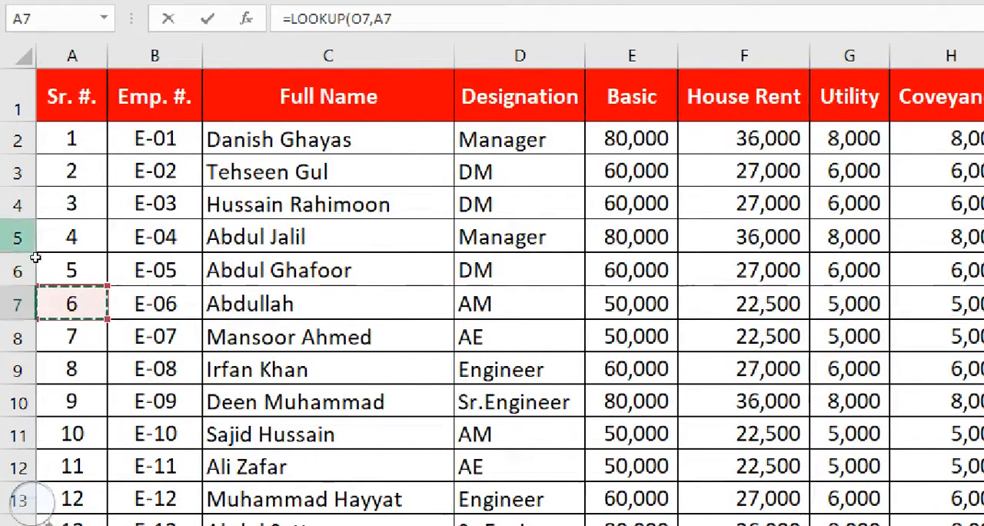
left_click(146, 140)
left_click_drag(114, 204, 114, 453)
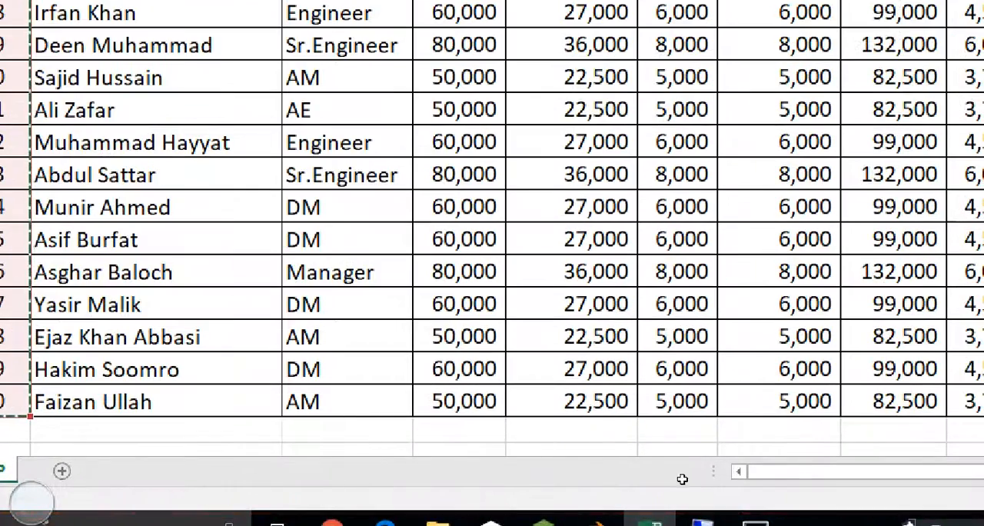
left_click_drag(758, 471, 794, 509)
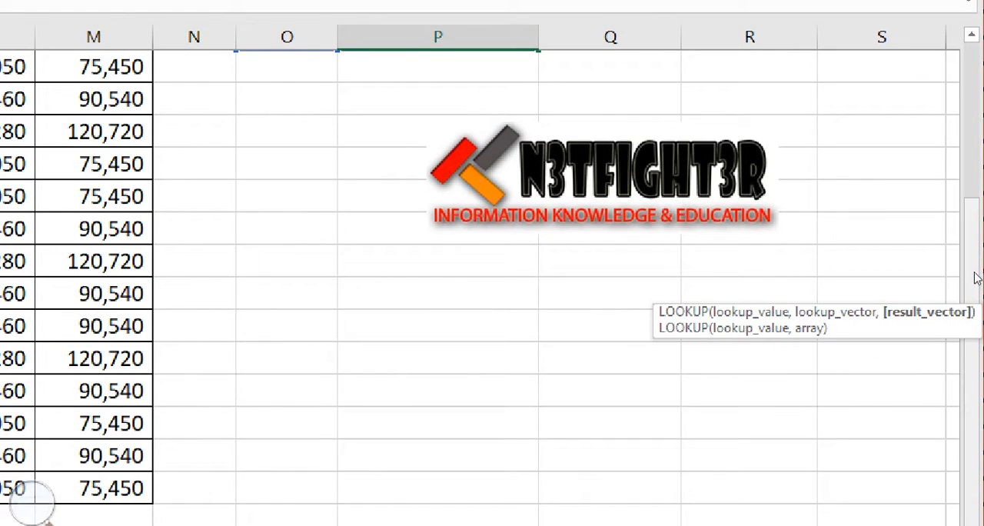
left_click_drag(977, 274, 982, 227)
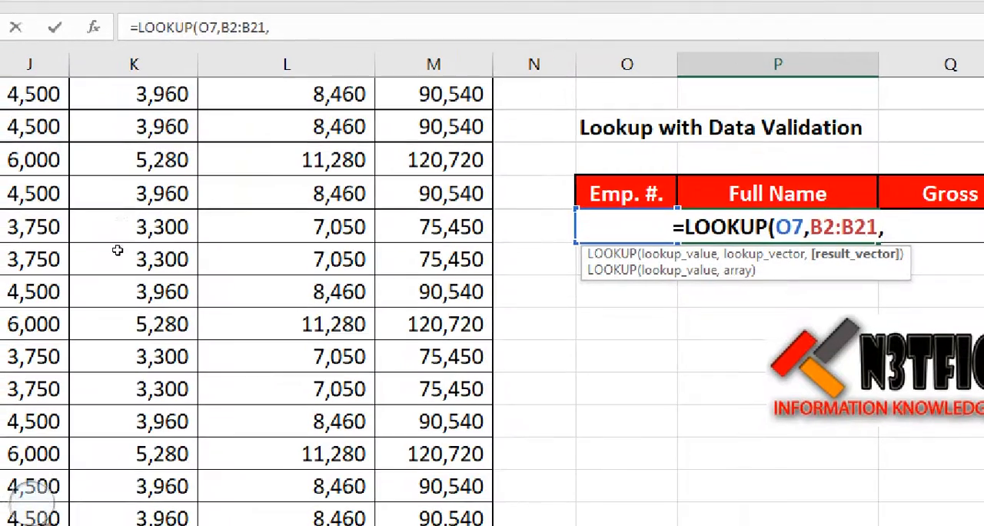
Add the full names C2:C21 as the result vector of the LOOKUP formula
left_click(19, 234)
key("Left")
key("Left")
key("Left")
key("Left")
key("Left")
key("Left")
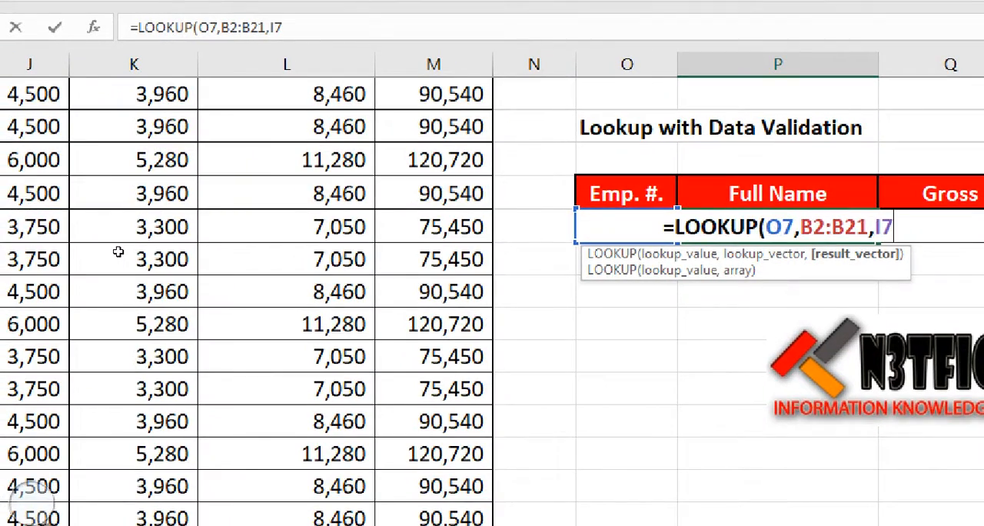
key("Left")
key("Left")
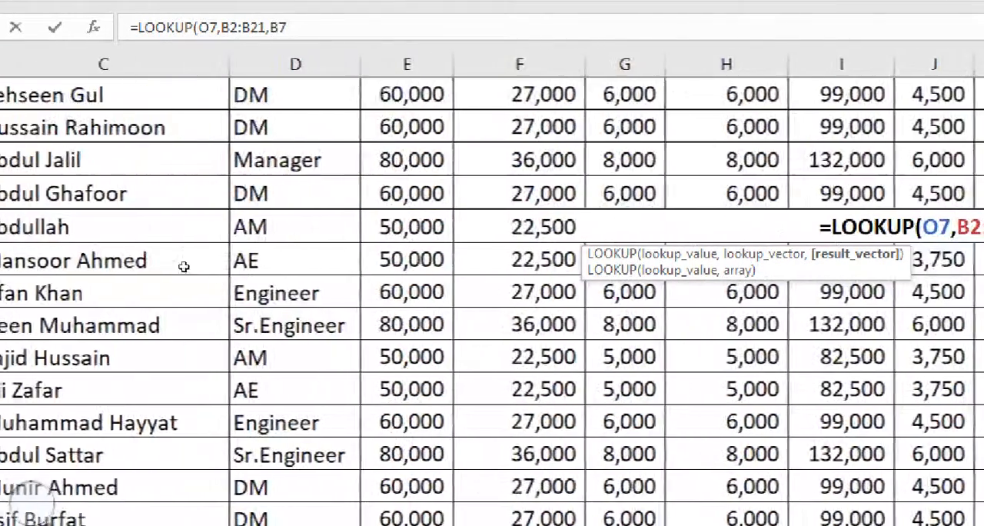
scroll(190, 255, "up", 1)
key("Right")
key("Up")
key("Up")
key("Up")
key("Up")
key("Up")
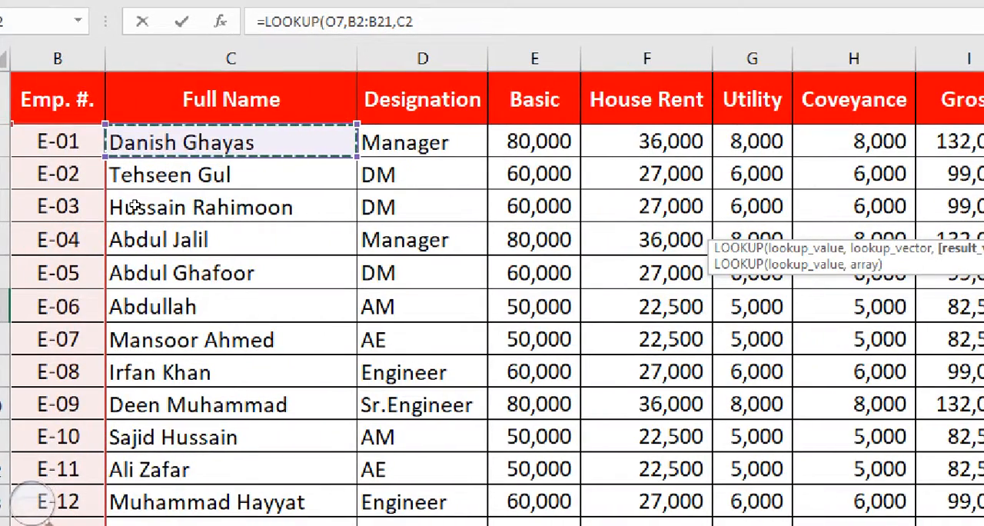
key("ctrl+shift+Down")
scroll(182, 402, "down", 2)
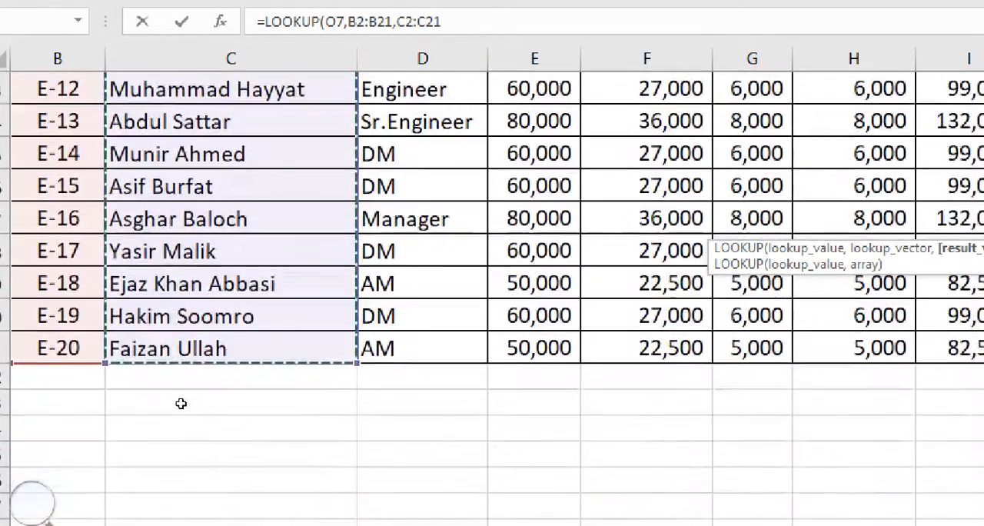
scroll(181, 404, "up", 4)
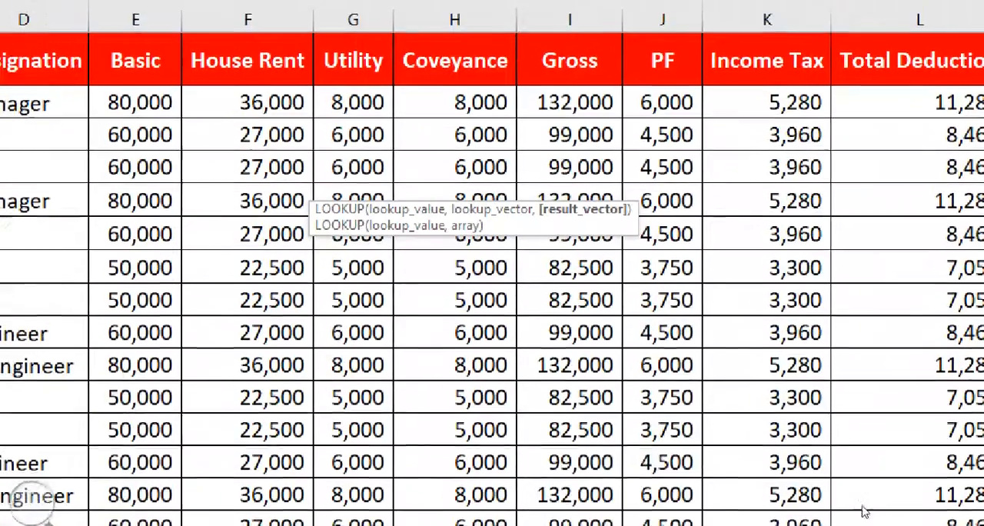
Complete and enter the Full Name formula =LOOKUP(O7,B2:B21,C2:C21)
left_click_drag(792, 519, 931, 500)
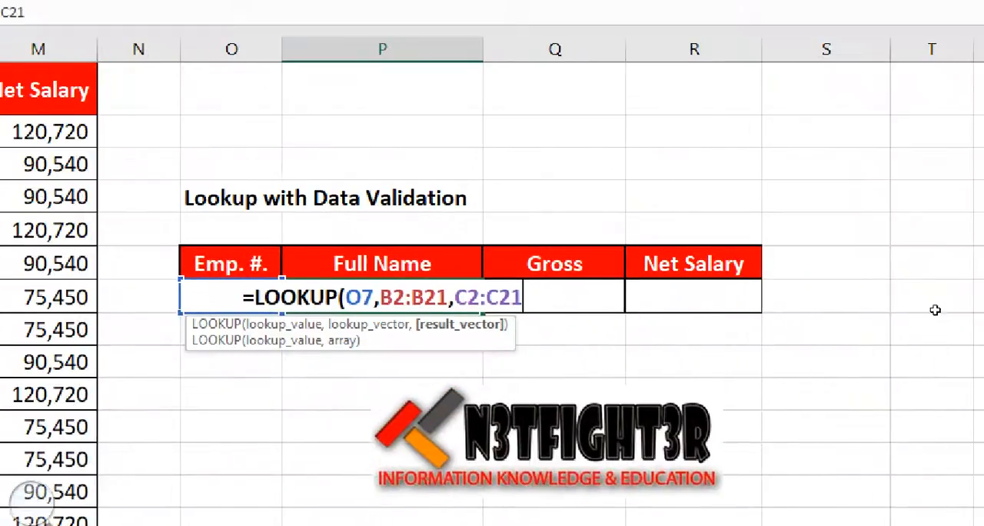
left_click_drag(977, 243, 980, 271)
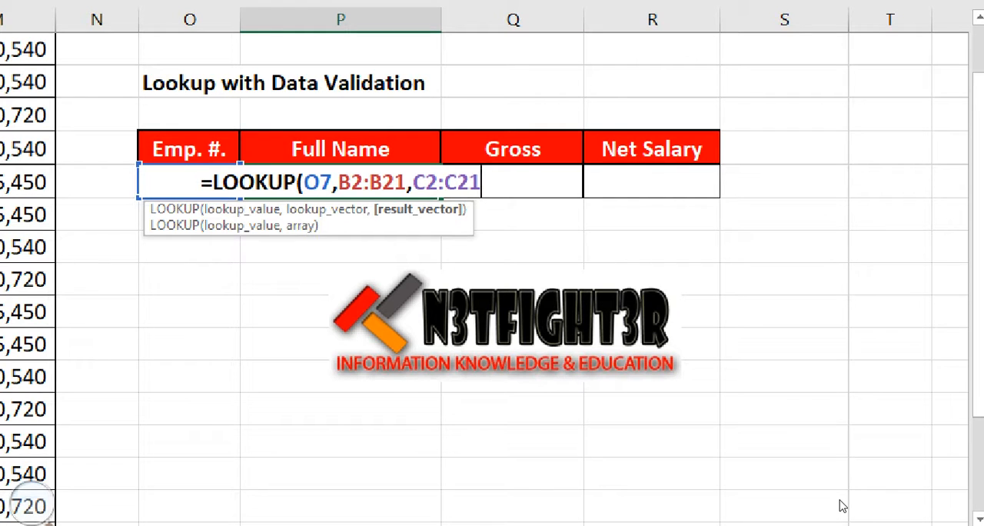
type(")")
key("Return")
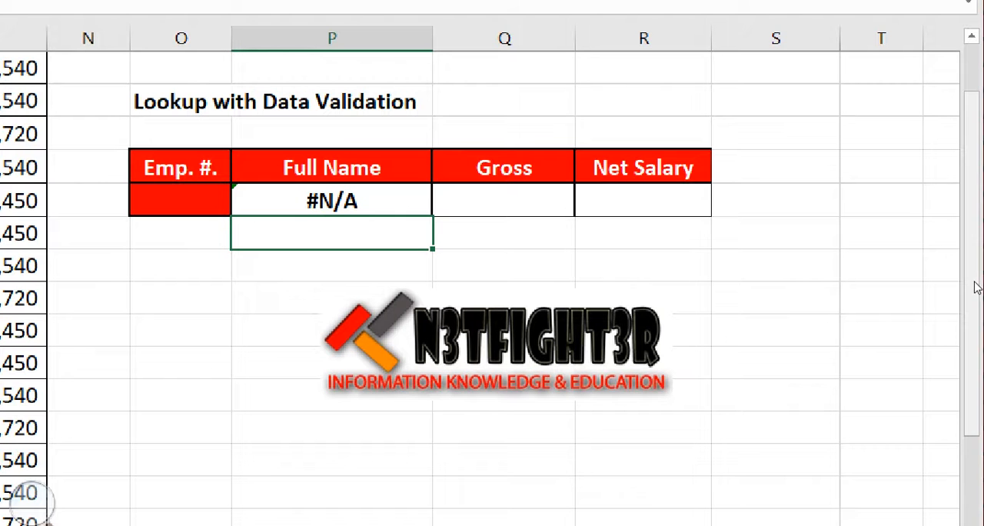
Select the lookup table's empty Emp. #. cell O7
left_click_drag(982, 267, 978, 245)
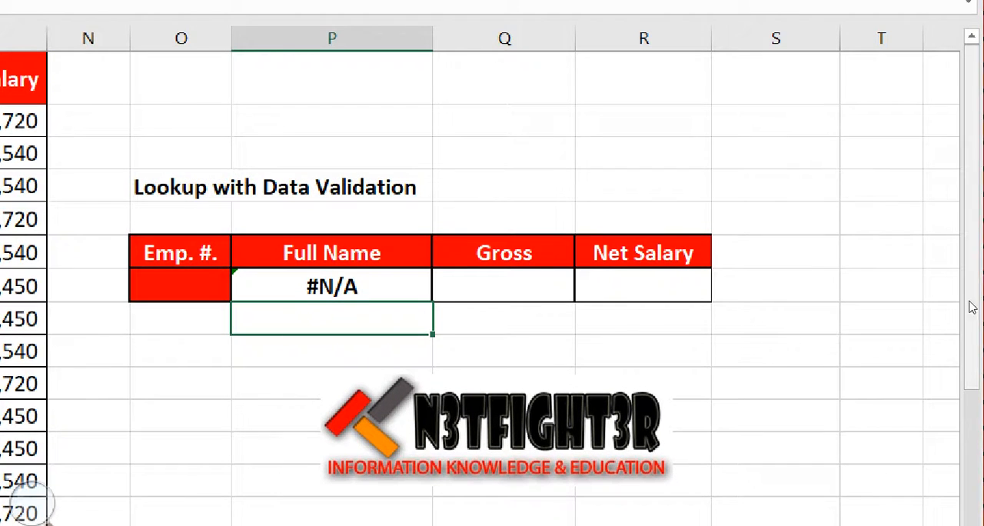
left_click_drag(810, 498, 659, 498)
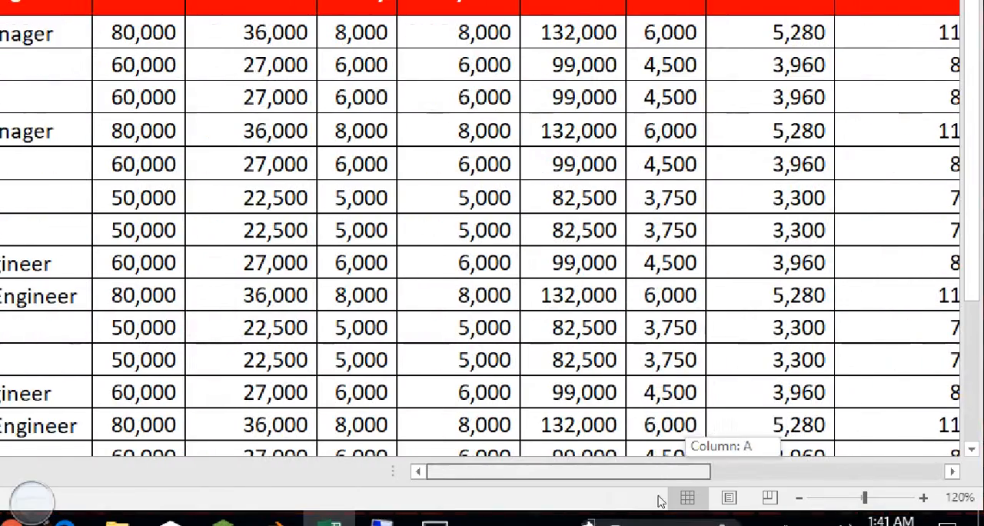
left_click_drag(977, 255, 978, 244)
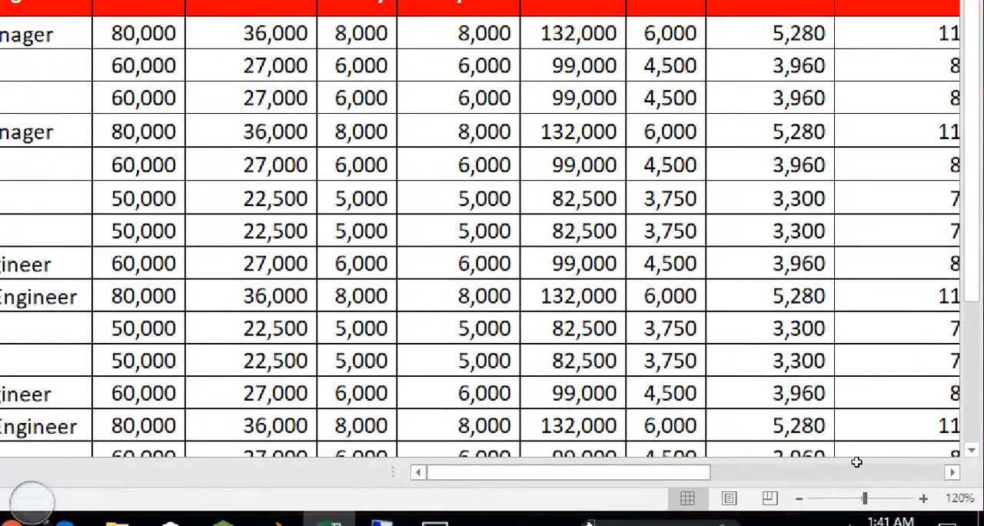
left_click_drag(684, 473, 711, 472)
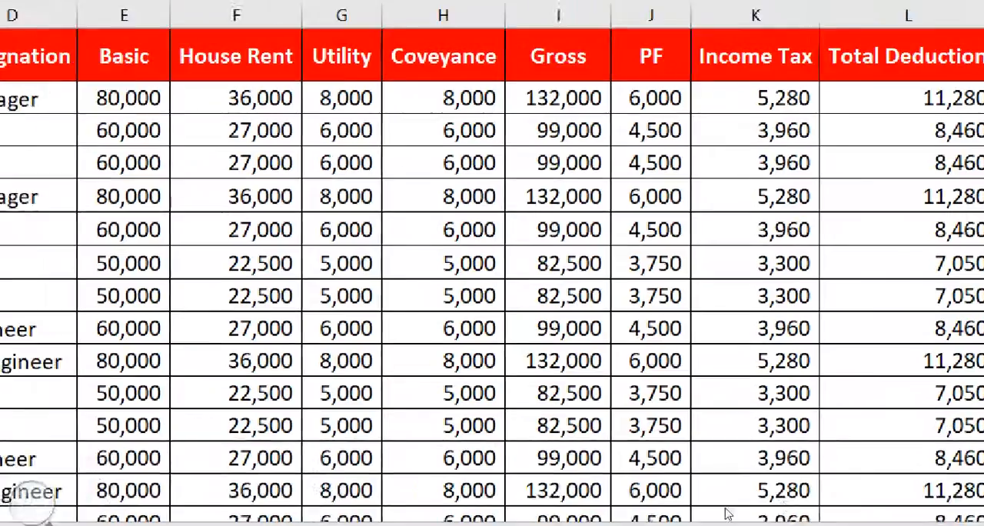
left_click_drag(756, 482, 846, 505)
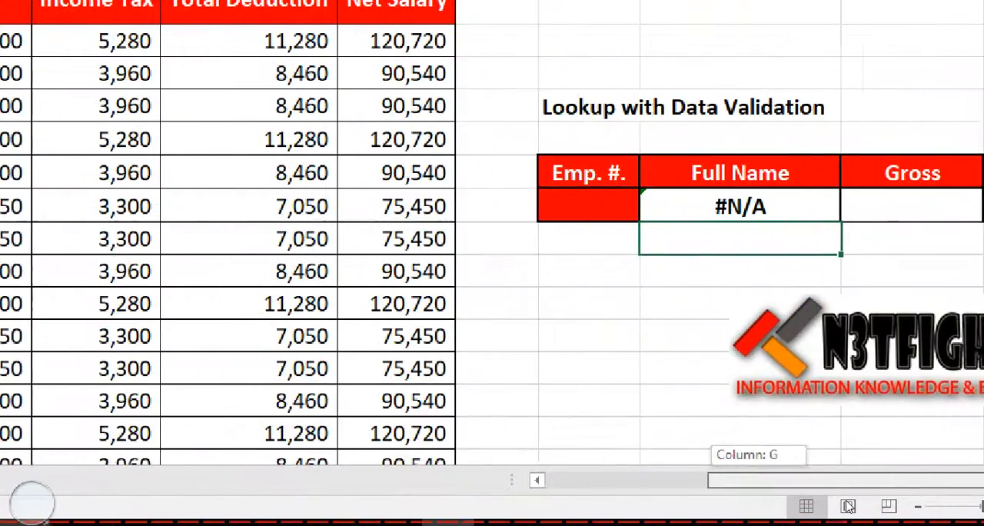
key("Up")
key("Left")
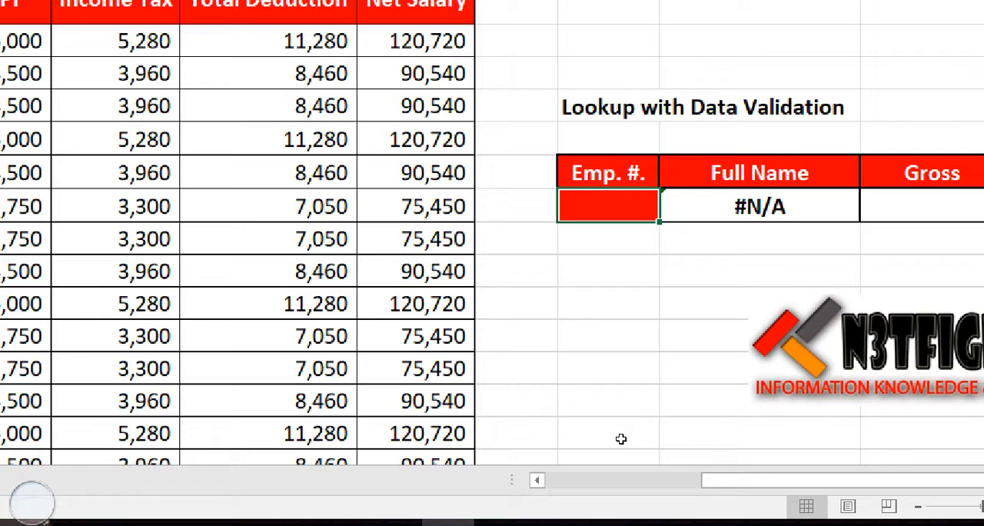
Enter the first listed employee's number, with a capital E, in the lookup table's Emp. #. cell O7
key("Right")
key("Left")
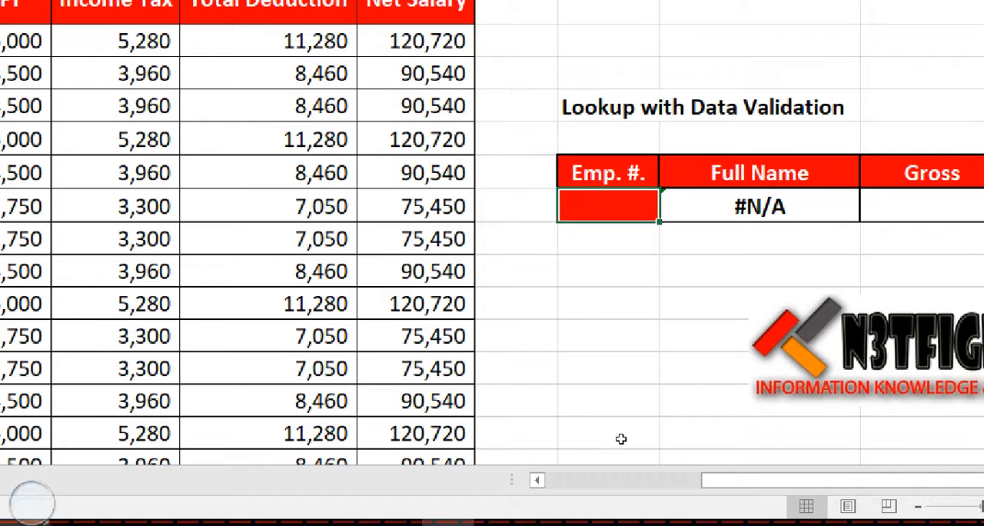
key("Right")
key("Left")
type("E-01")
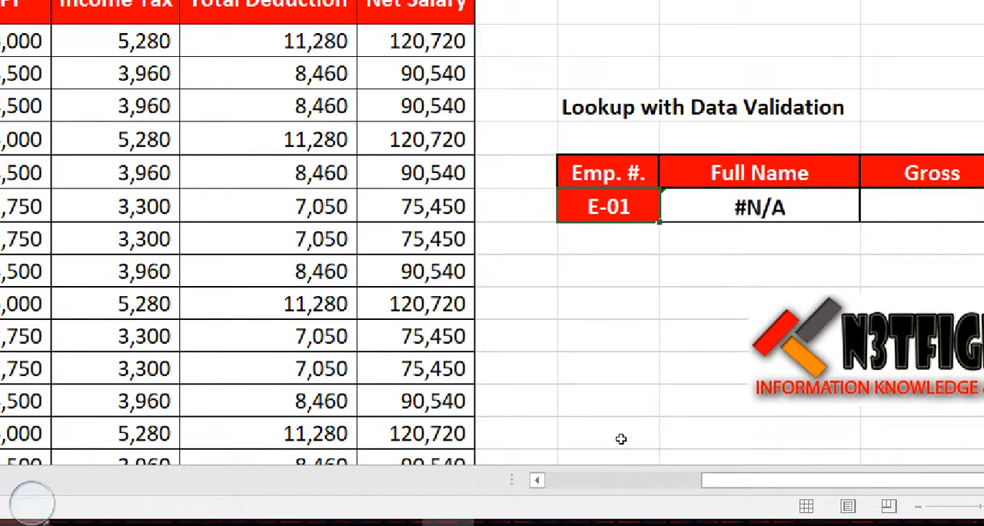
key("Return")
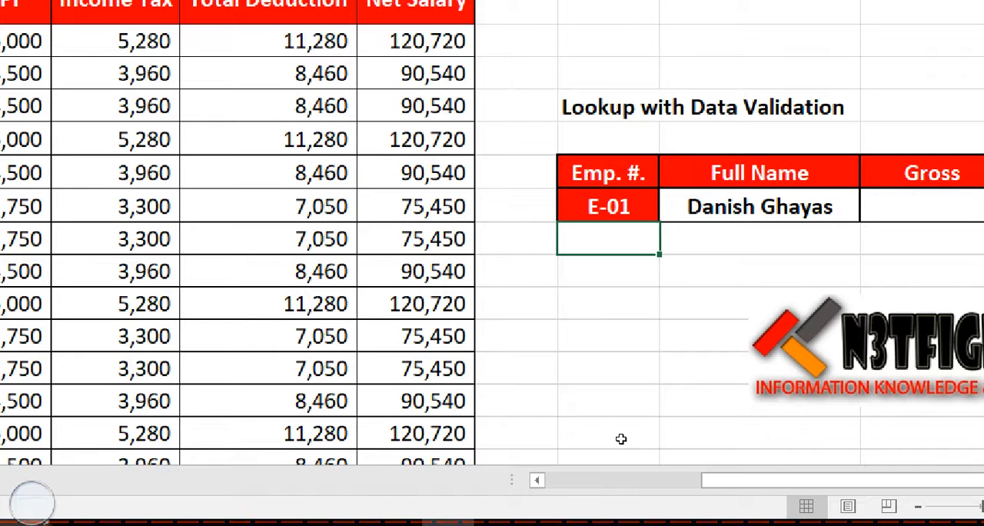
Replace the employee number in O7 with the unlisted value 123 to test the Full Name lookup
key("Up")
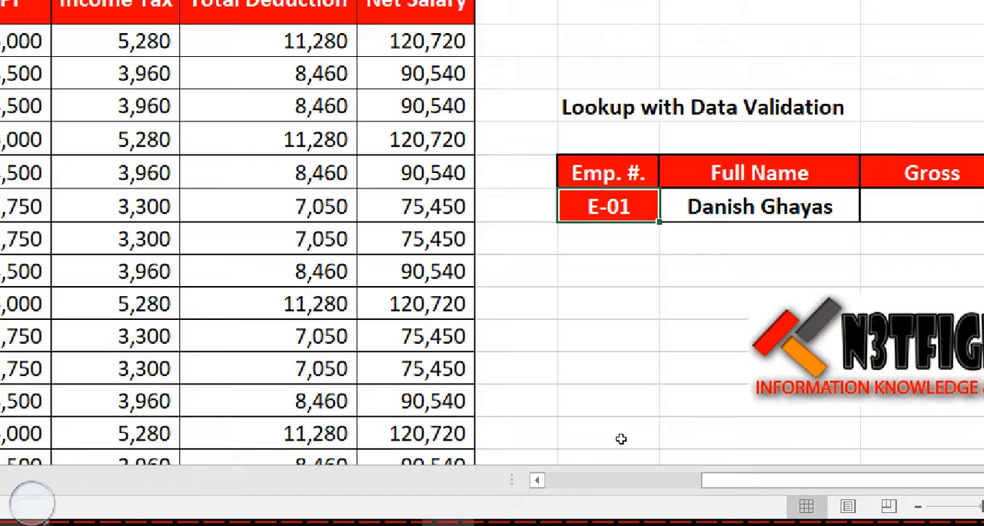
type("123")
key("Return")
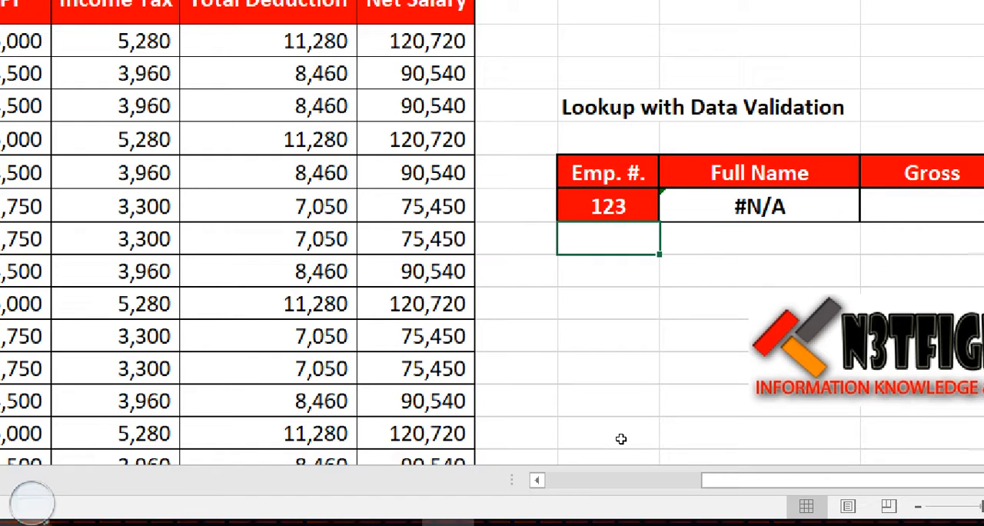
Enter the first listed employee's number in O7, written with a lowercase letter
key("Up")
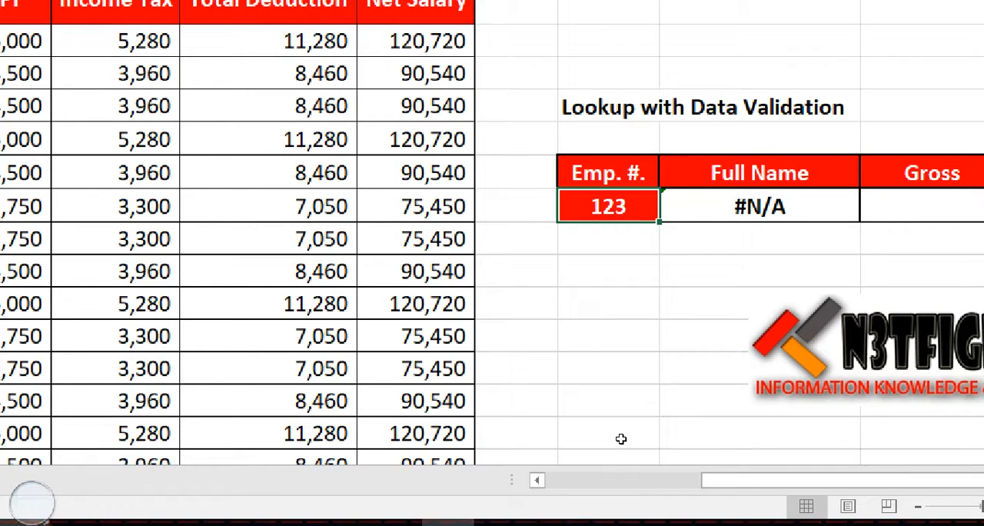
type("e-01")
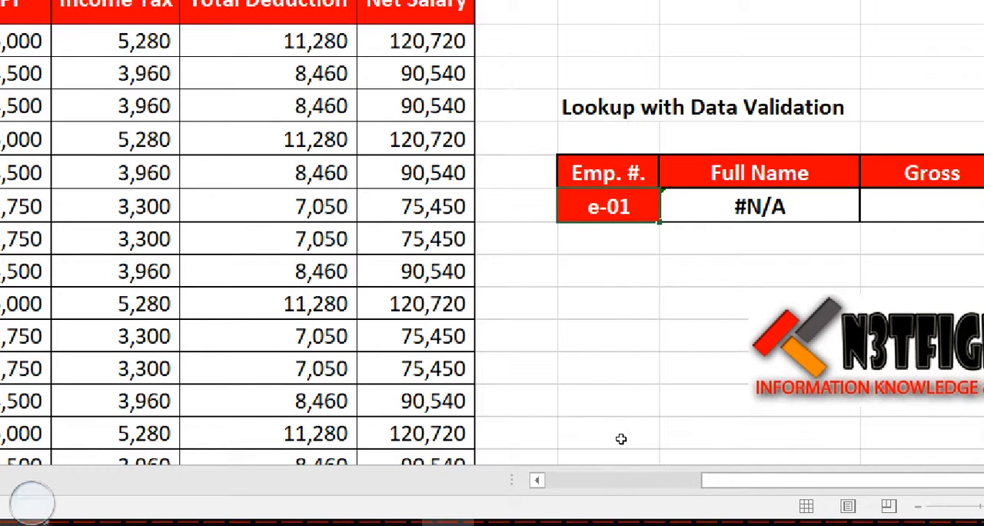
key("Return")
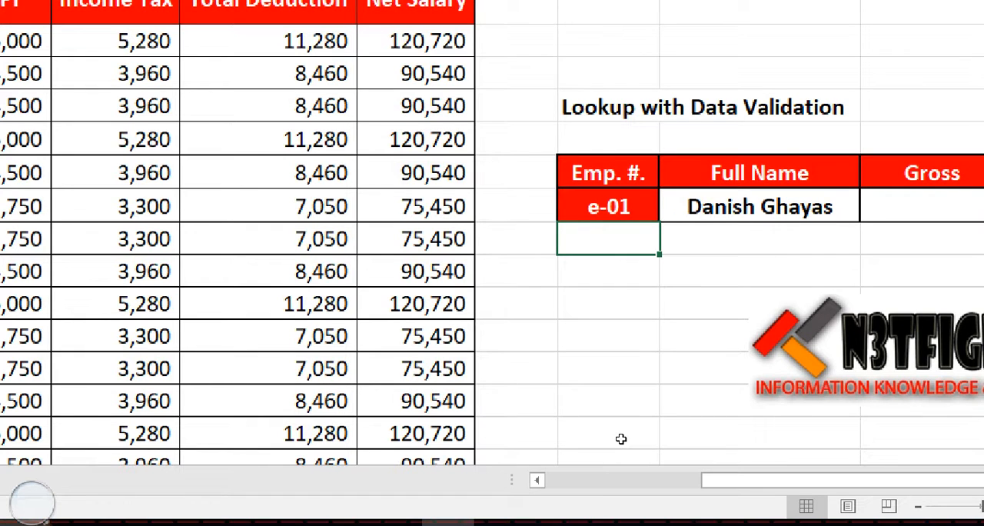
Start a LOOKUP formula in the Gross cell Q7 with O7 as the lookup value
key("Up")
key("Right")
key("Right")
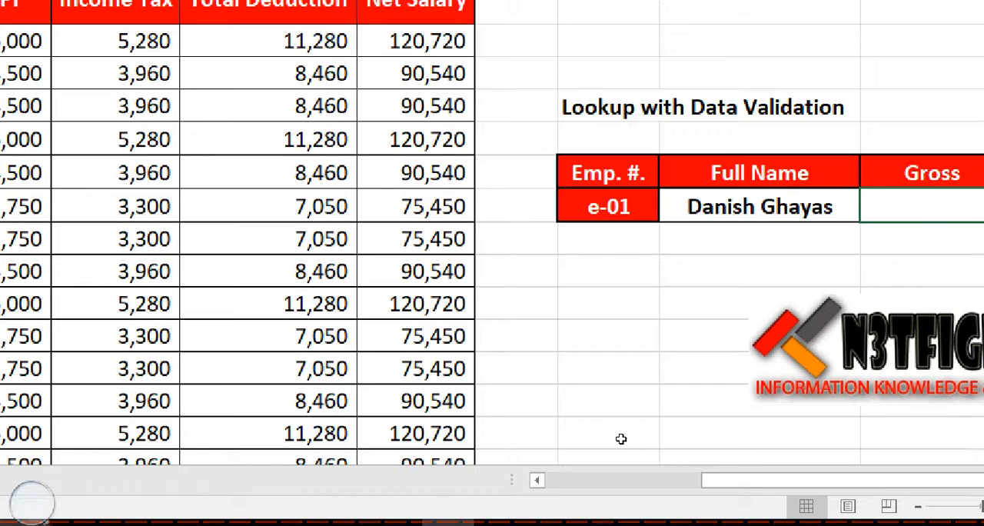
key("Right")
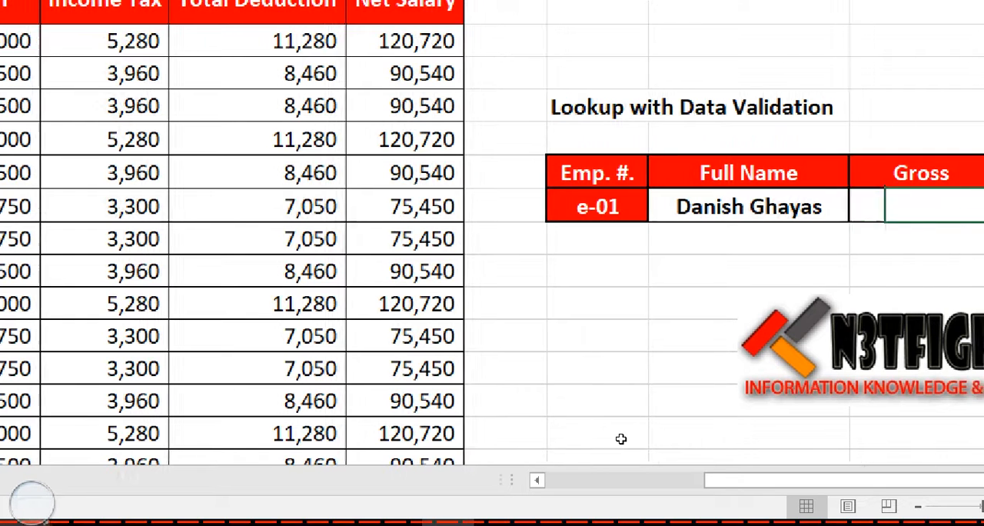
key("Right")
key("Right")
key("Left")
key("Left")
key("Left")
type("=")
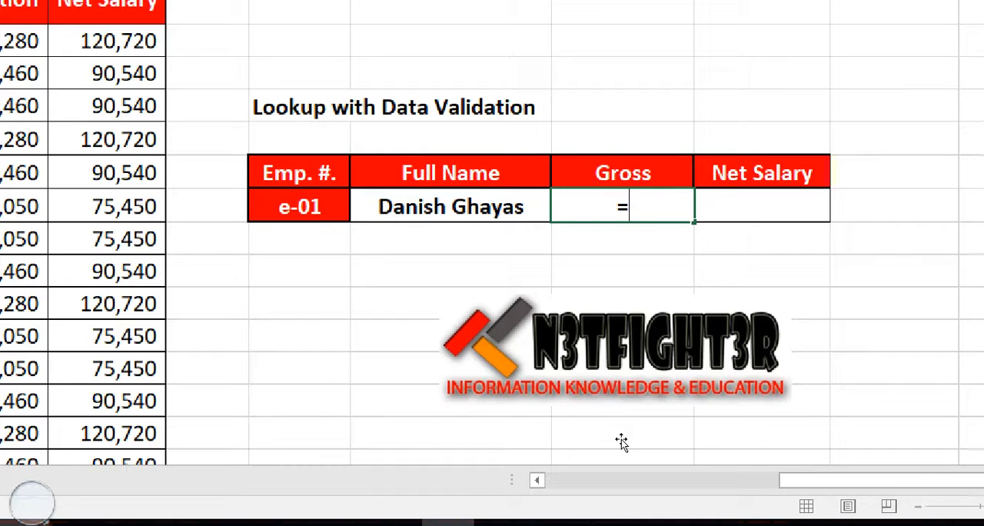
type("loo")
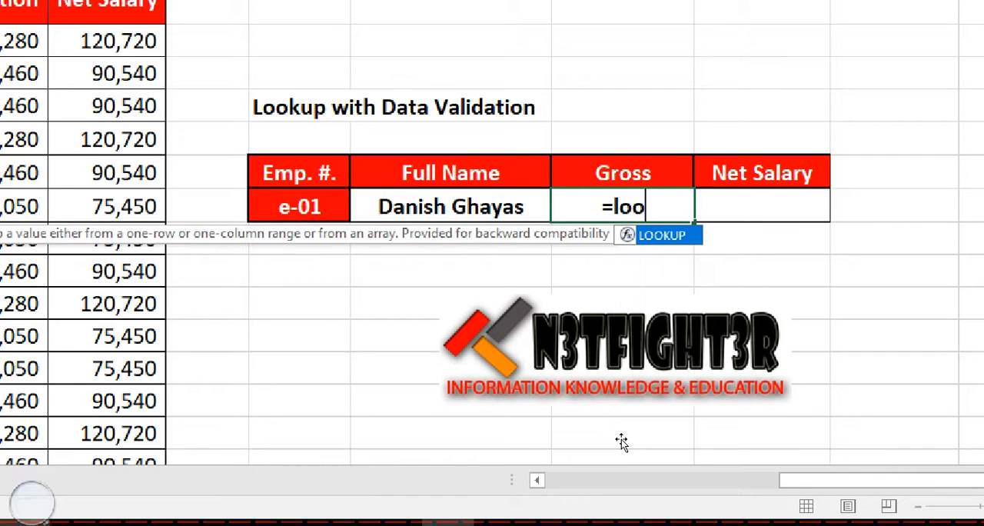
key("Tab")
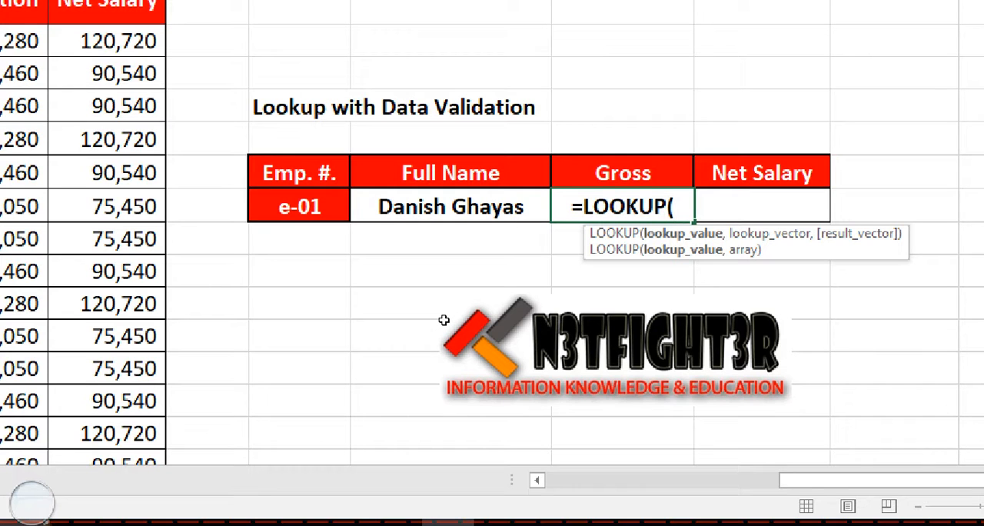
key("Left")
key("Left")
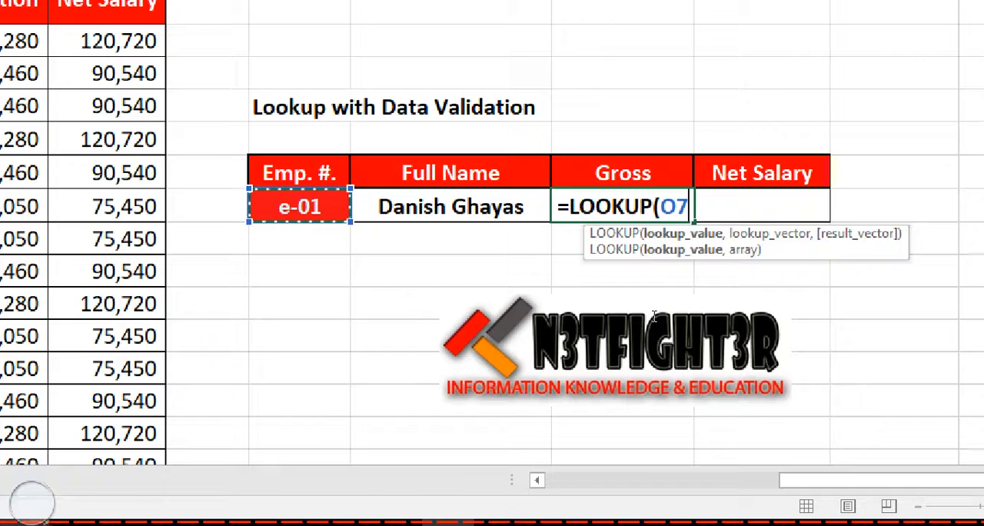
type(",")
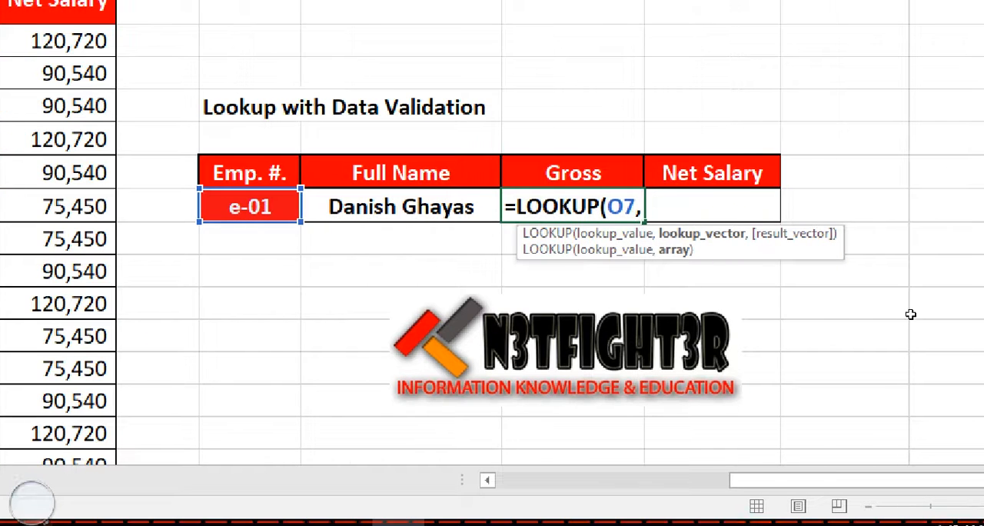
Add the employee numbers B2:B21 as the lookup vector of the Gross formula
left_click_drag(755, 483, 586, 514)
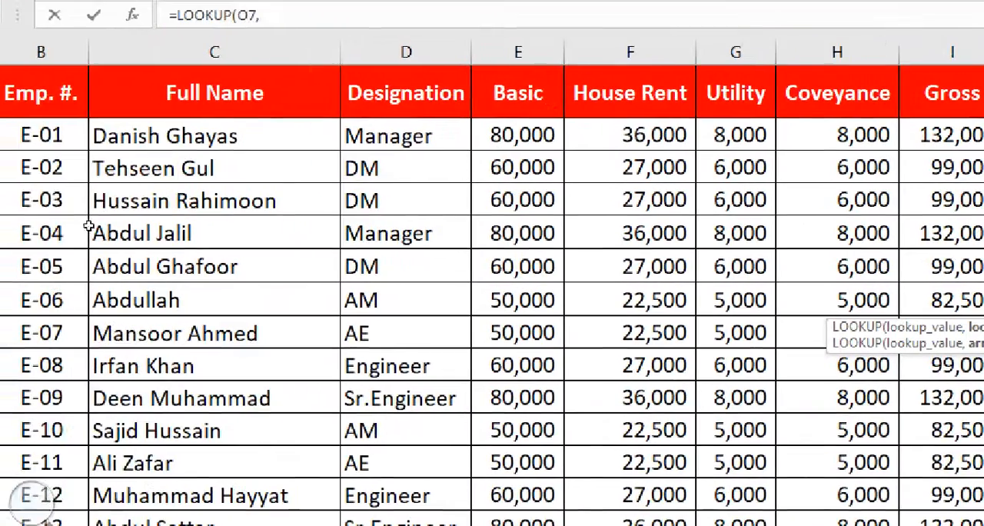
left_click(49, 137)
left_click_drag(100, 214, 123, 525)
left_click_drag(123, 458, 119, 461)
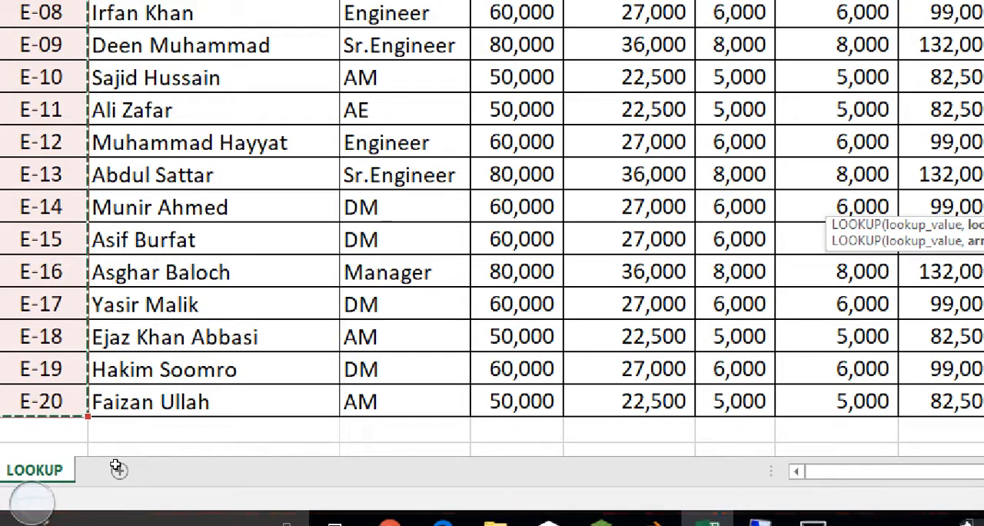
left_click_drag(830, 472, 920, 507)
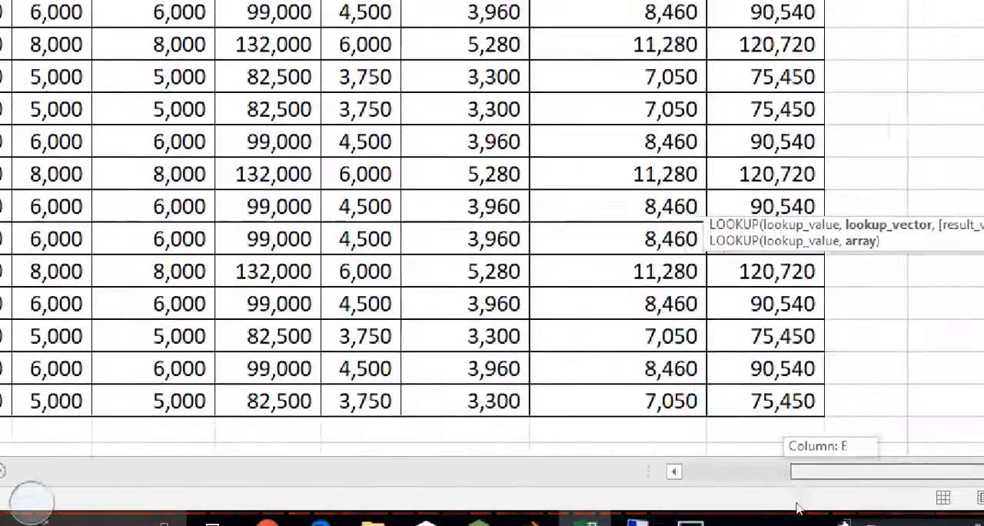
left_click_drag(798, 508, 961, 509)
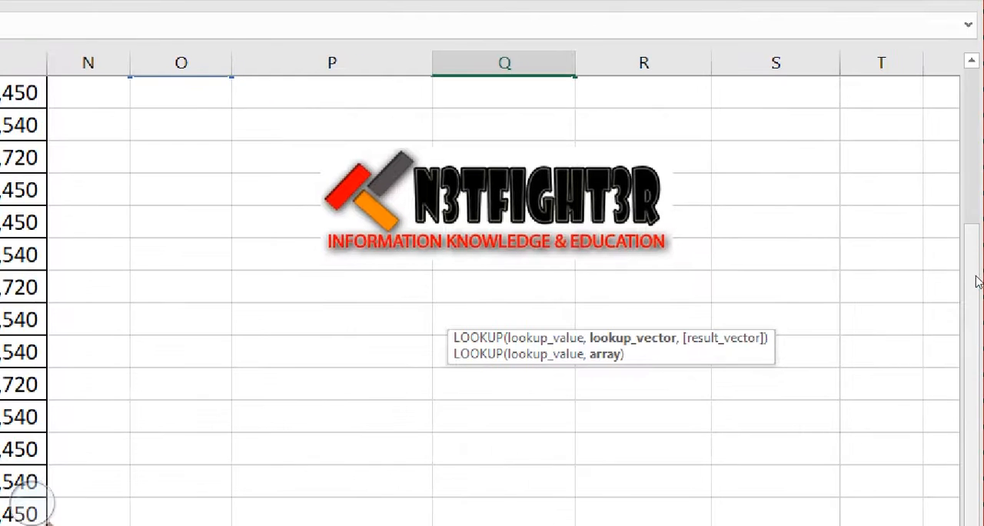
left_click_drag(978, 282, 977, 246)
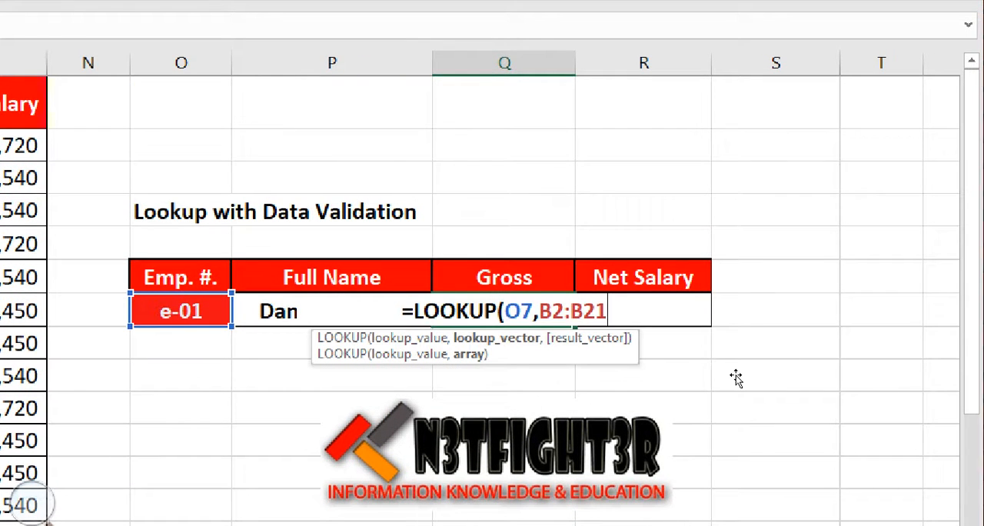
type(",")
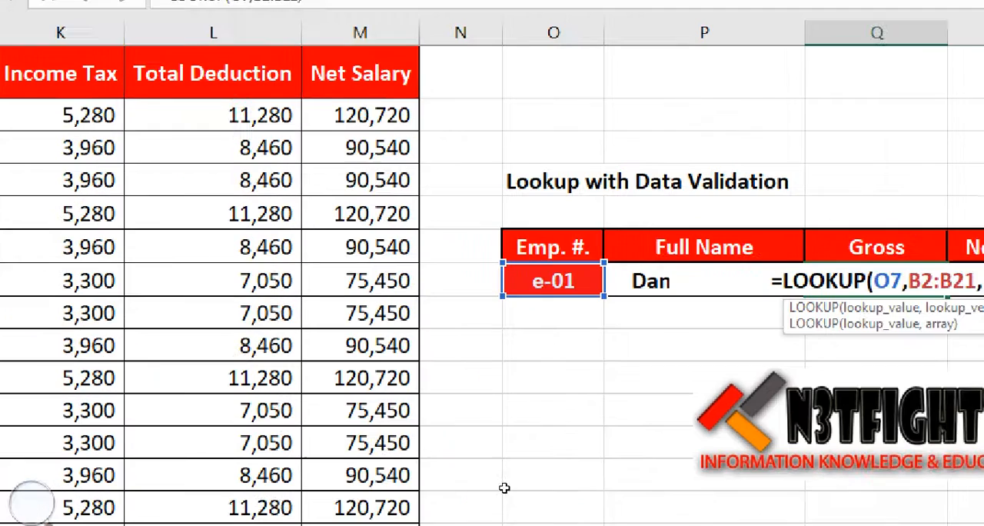
Add the gross amounts I2:I21 as the result vector and enter the Gross formula =LOOKUP(O7,B2:B21,I2:I21)
left_click(152, 356)
key("Left")
key("Left")
key("Left")
key("Left")
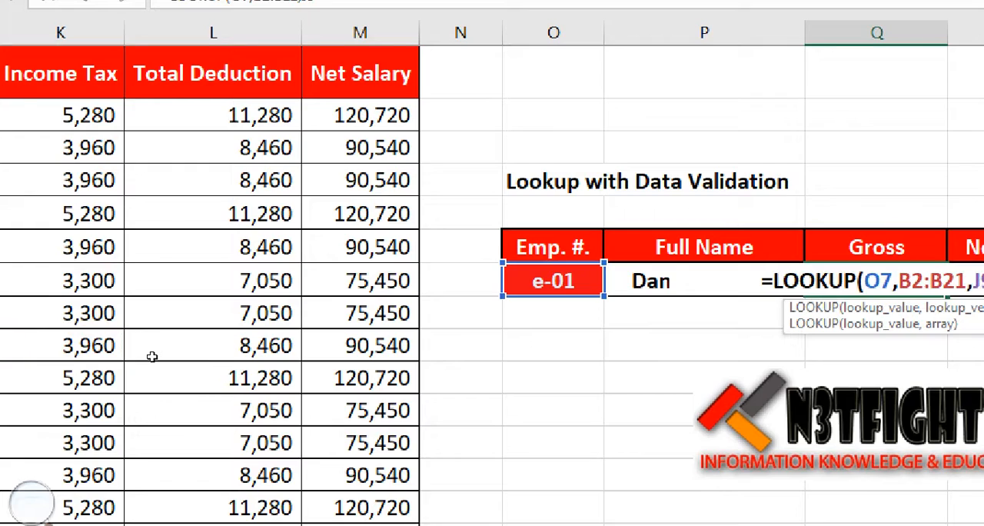
key("Left")
key("Left")
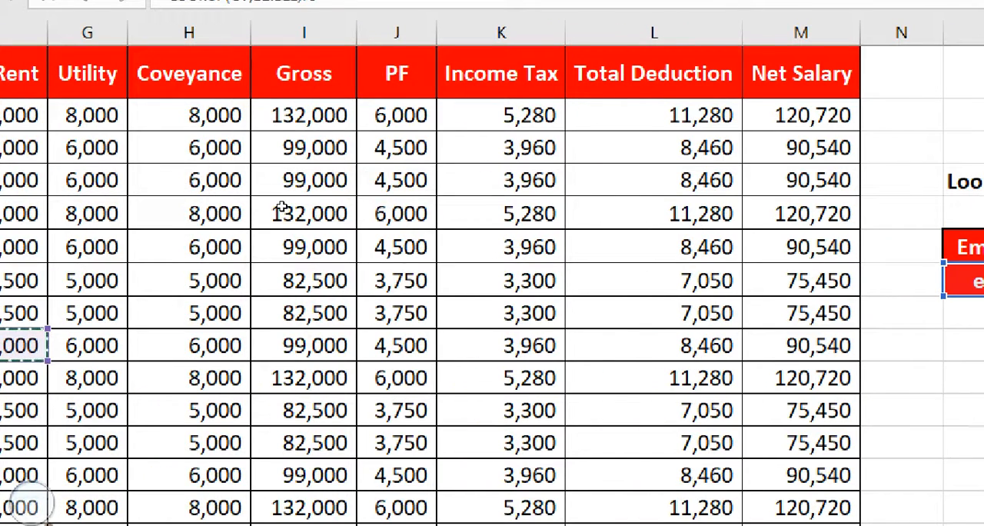
left_click_drag(286, 117, 283, 217)
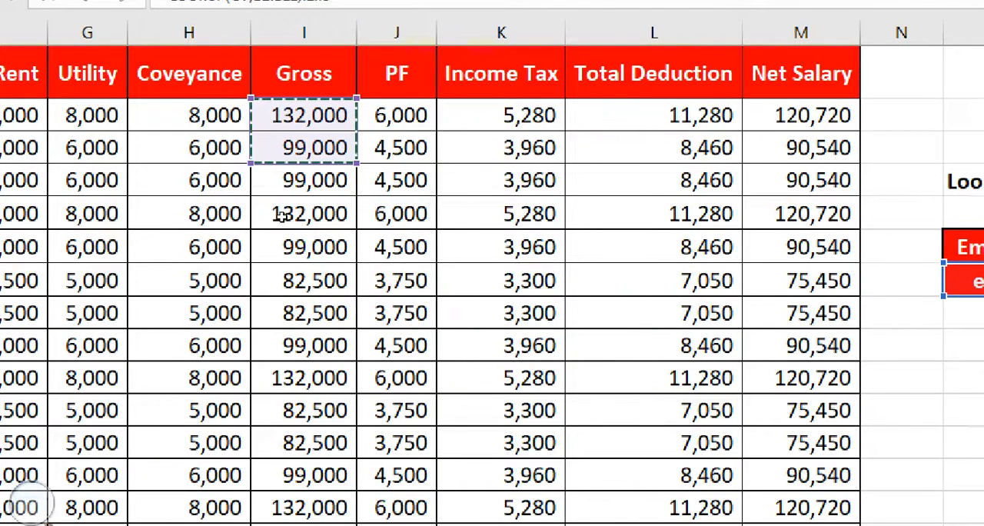
key("ctrl+shift+Down")
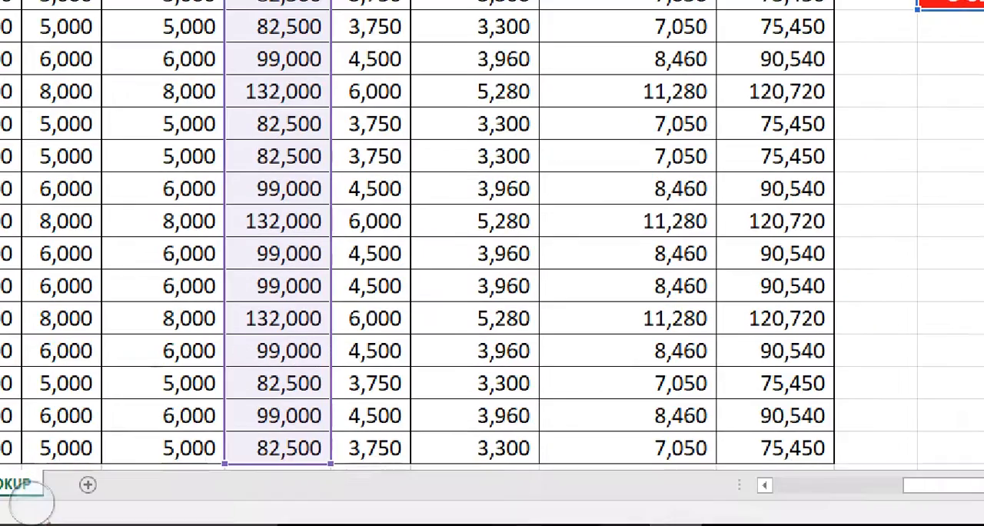
left_click_drag(726, 492, 829, 504)
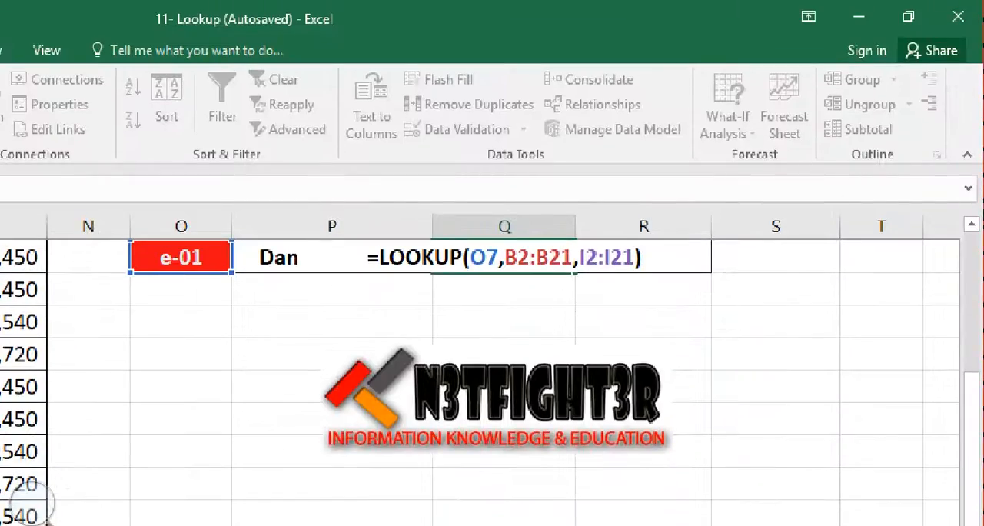
left_click_drag(971, 384, 971, 361)
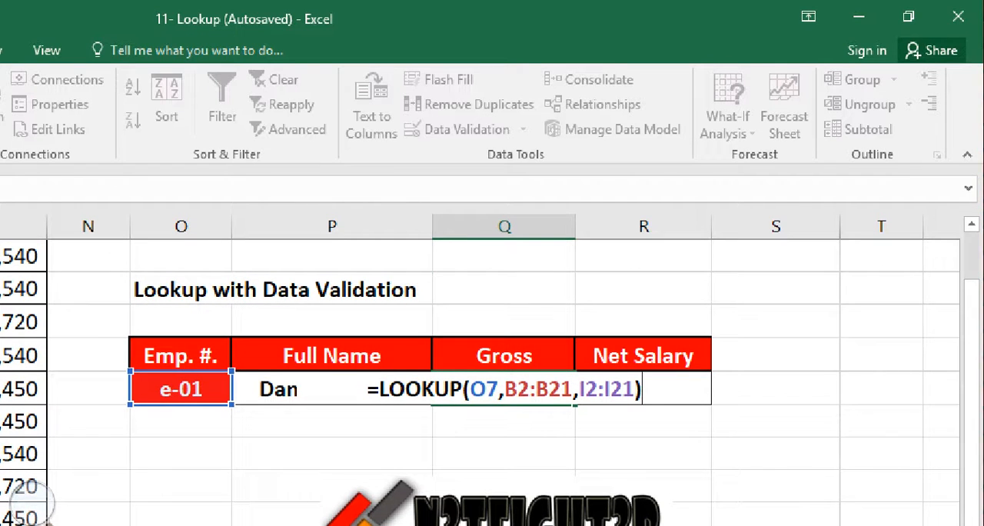
key("Return")
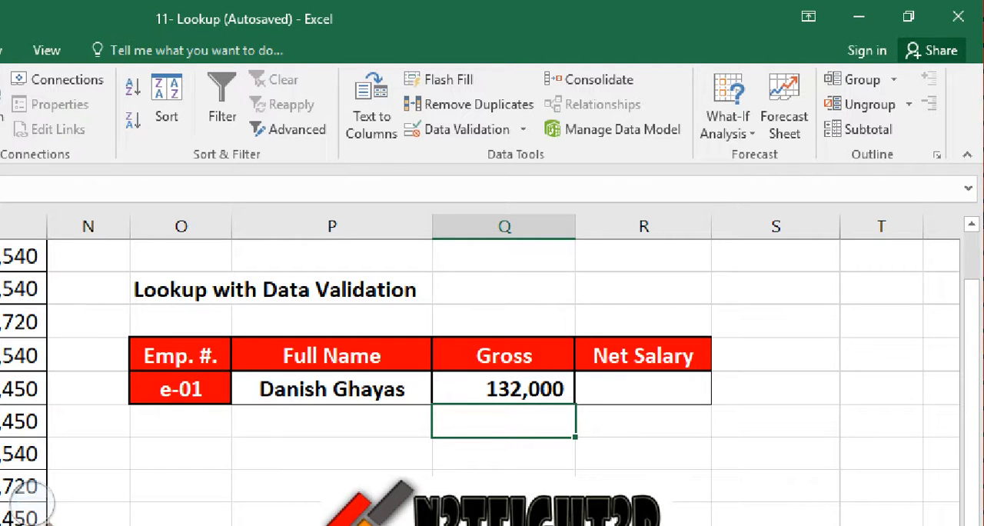
Start a LOOKUP formula in the Net Salary cell R7 with O7 as the lookup value
key("Left")
key("Left")
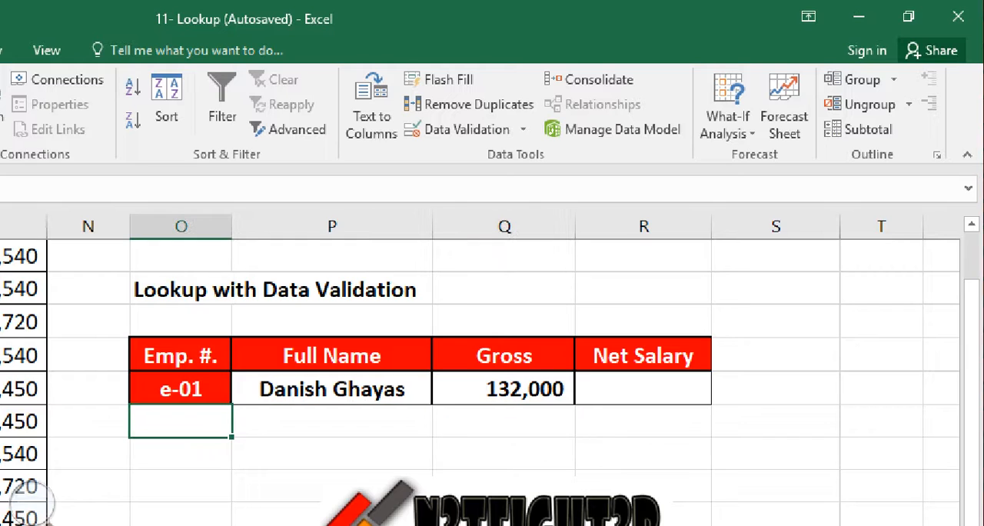
key("Right")
key("Right")
key("Right")
key("Up")
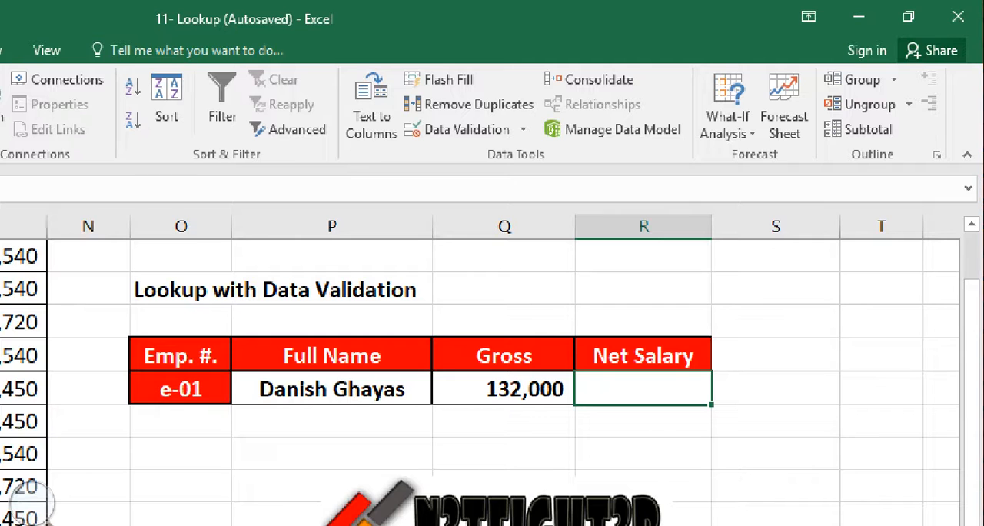
type("=loo")
key("Tab")
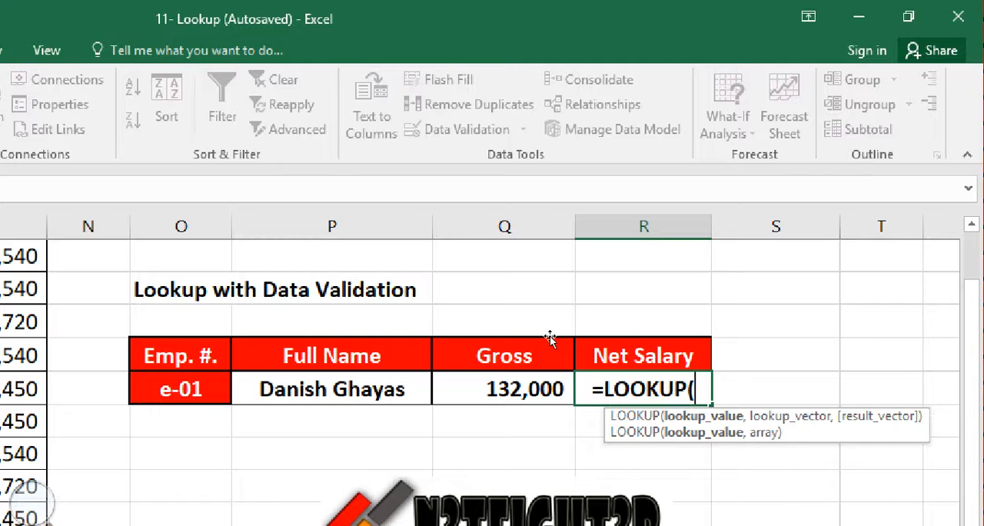
key("Left")
key("Left")
key("Left")
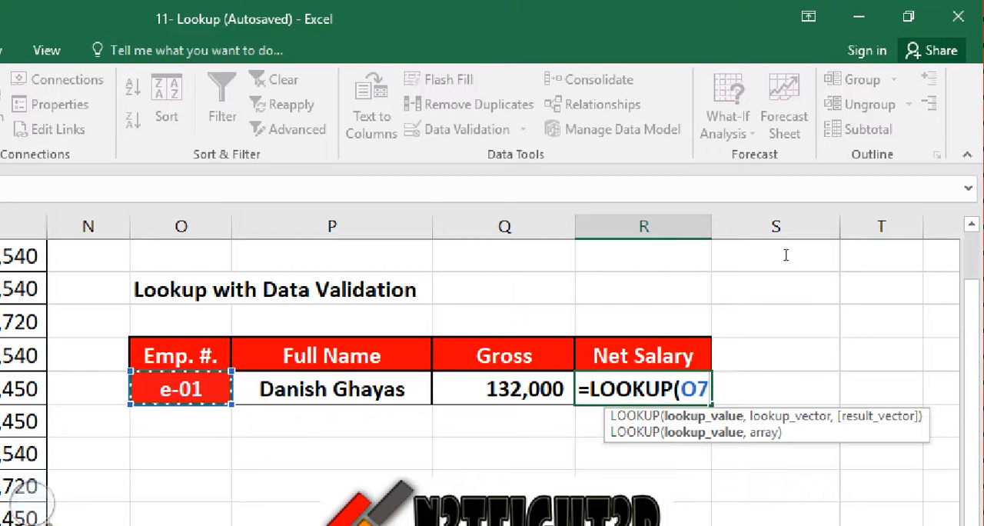
type(",")
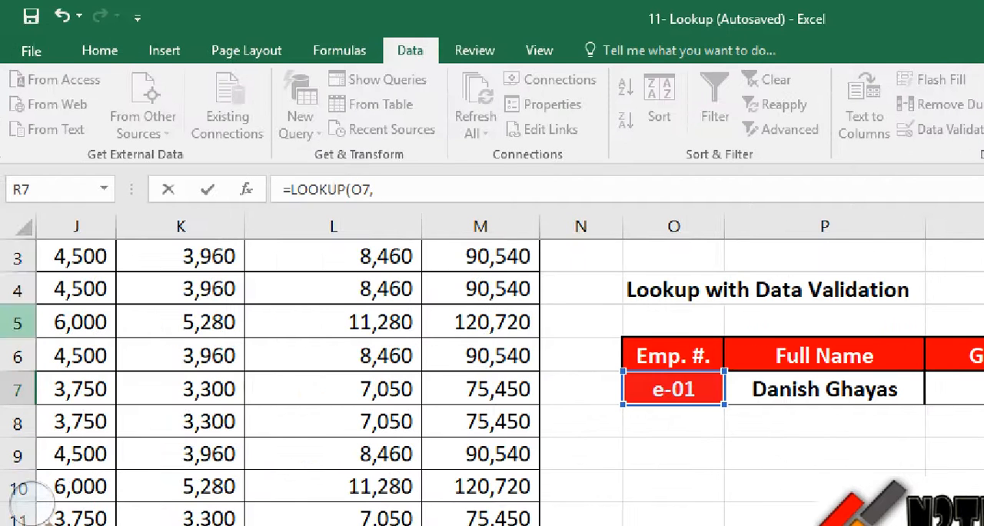
Add the employee numbers B2:B21 as the lookup vector of the Net Salary formula
key("Left")
key("Left")
key("Left")
key("Left")
key("Left")
key("Left")
key("Left")
key("Left")
key("Left")
key("Left")
key("Left")
key("Left")
key("Left")
key("Left")
key("Left")
key("Left")
key("Left")
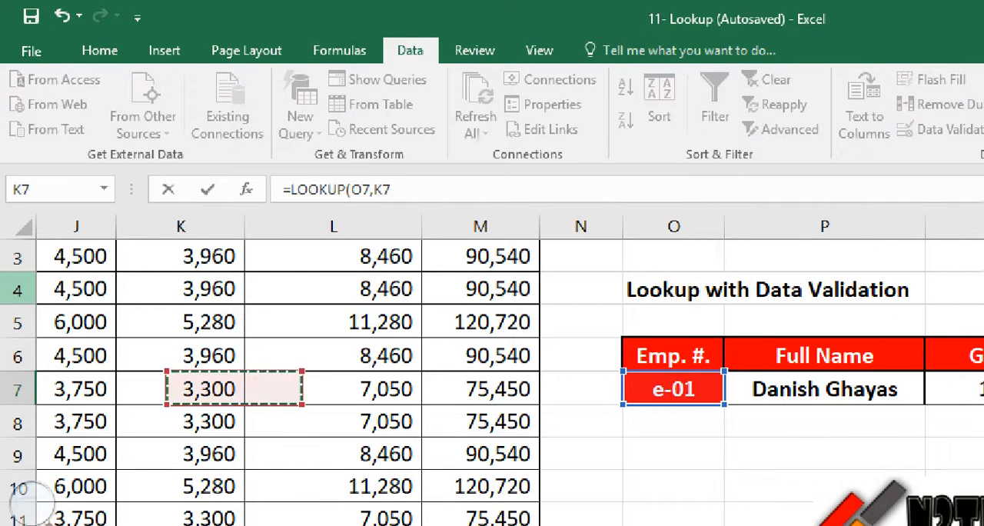
key("Up")
key("Up")
key("Up")
key("Up")
key("Up")
key("Up")
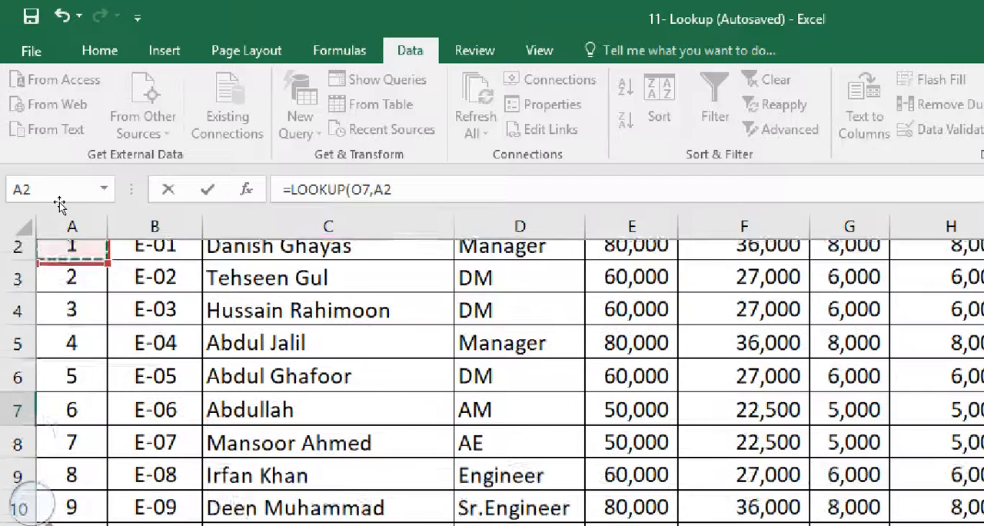
key("Right")
key("Down")
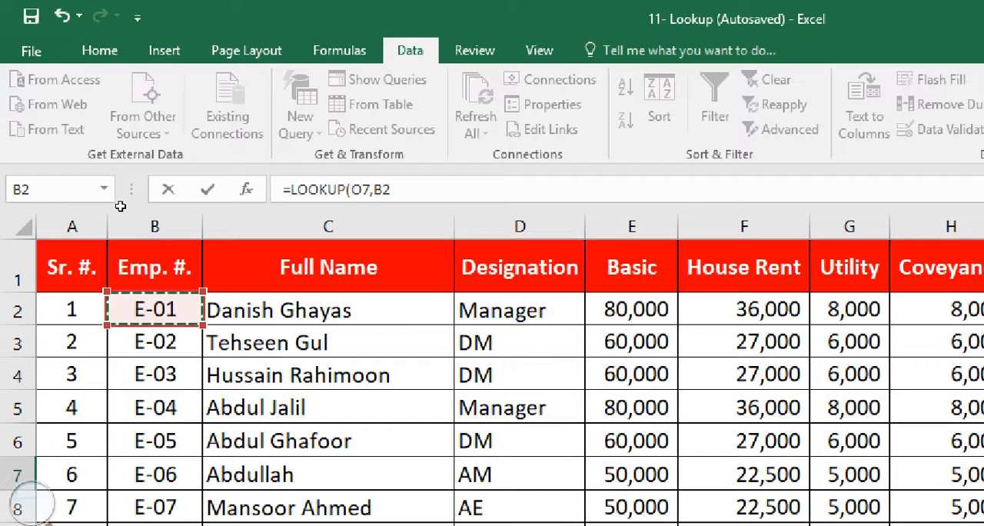
key("ctrl+shift+Down")
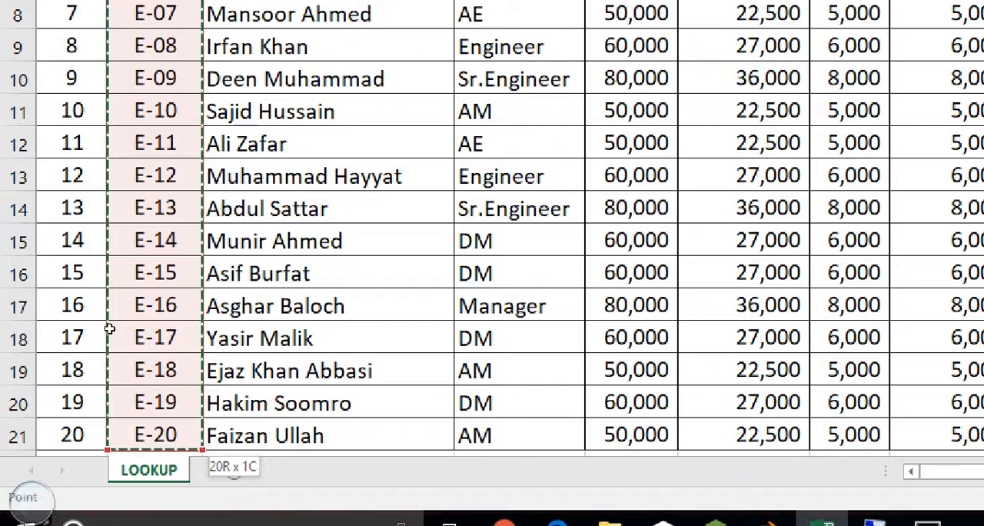
scroll(107, 330, "up", 3)
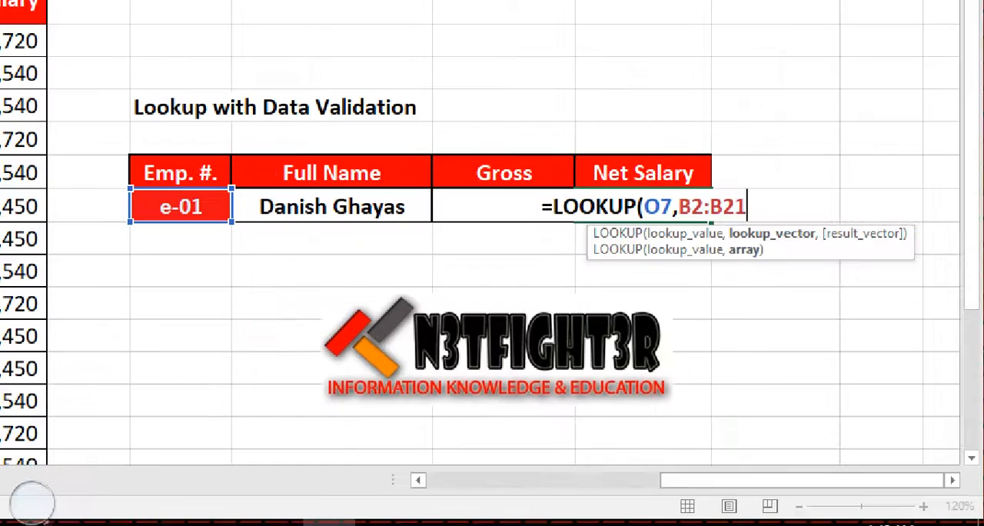
Add the serial numbers A2:A21 as the result vector, enter the Net Salary formula and reselect R7
type(",")
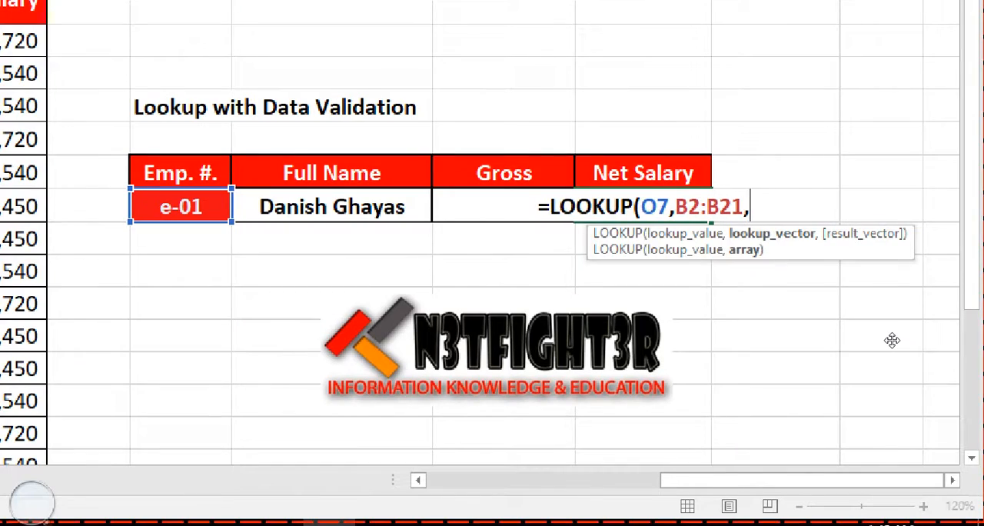
left_click_drag(865, 481, 586, 506)
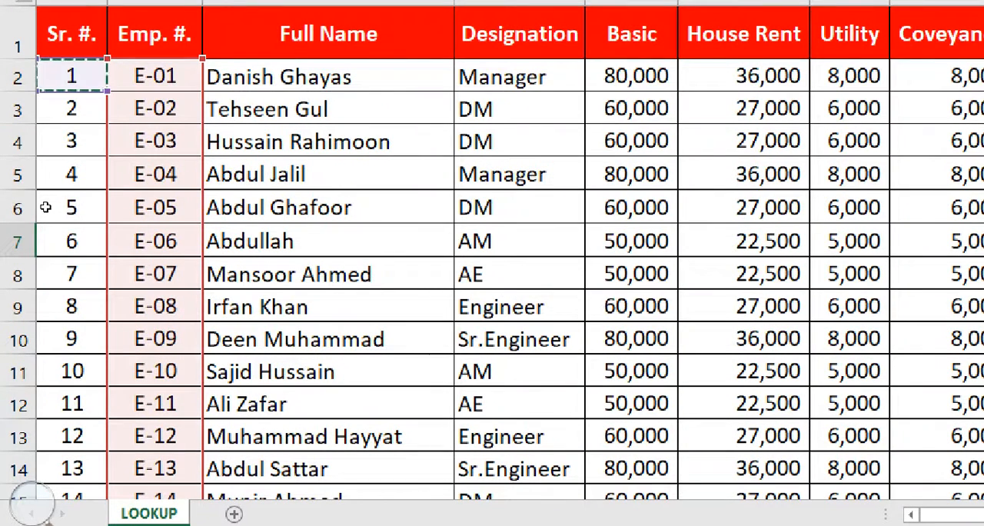
left_click_drag(45, 207, 40, 285)
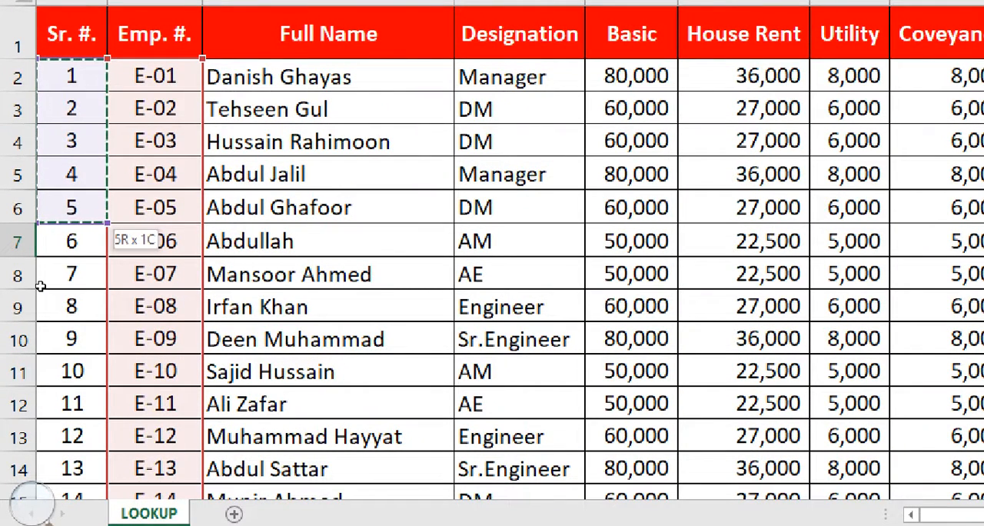
left_click_drag(41, 285, 88, 202)
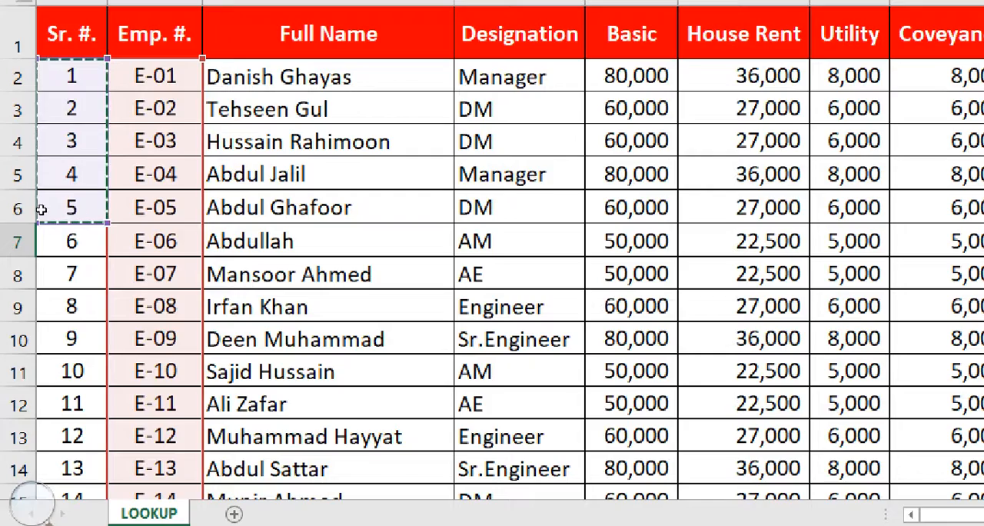
left_click_drag(43, 208, 55, 461)
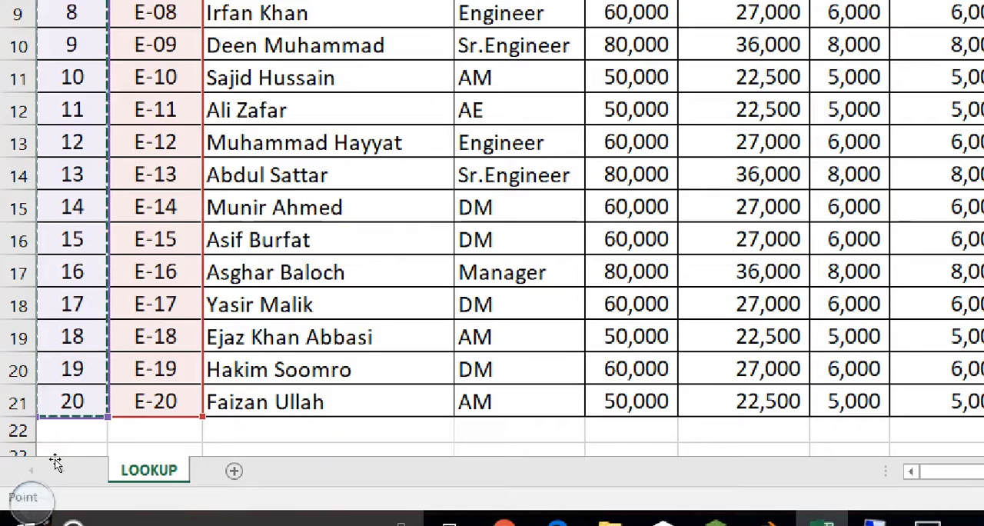
key("Return")
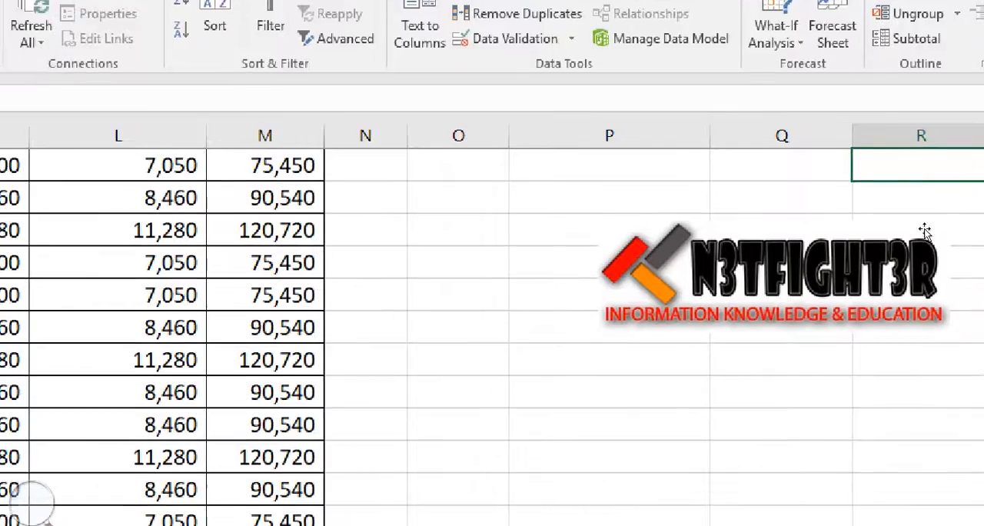
left_click_drag(979, 306, 975, 196)
left_click(917, 252)
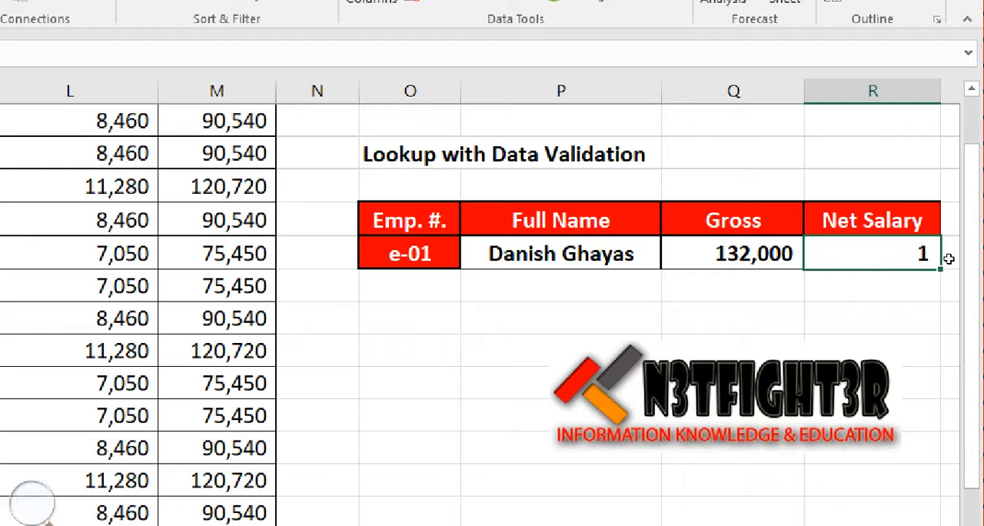
Test the lookup by changing the Emp. # in O7 to the seventeenth employee's number
key("ctrl+Left")
key("shift+Left")
key("shift+Left")
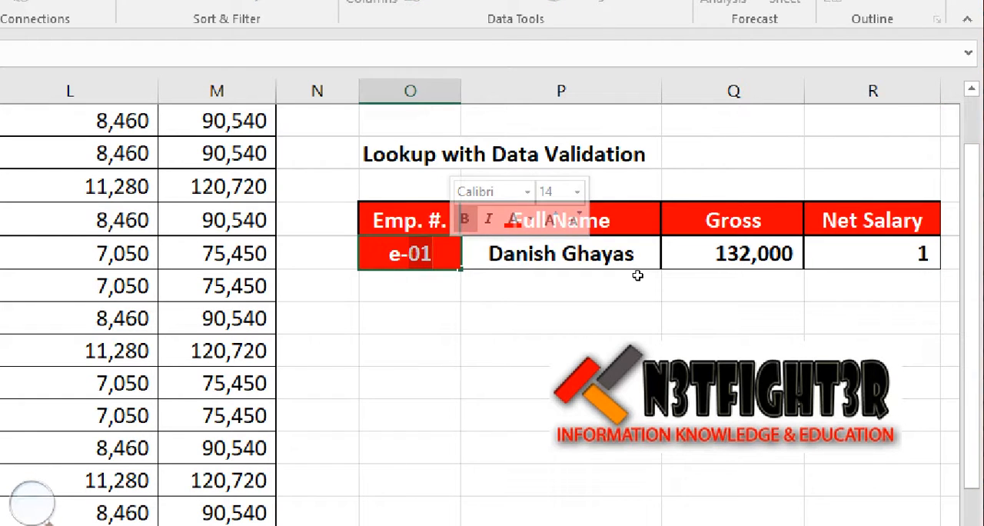
type("17")
key("Return")
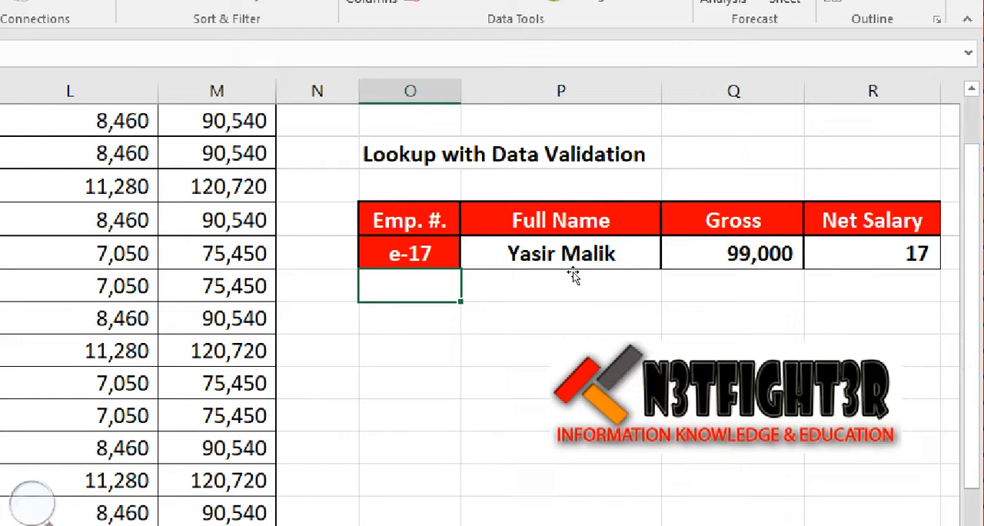
Replace the Net Salary formula in R7 with a new LOOKUP that uses O7 as the lookup value
left_click(937, 266)
type("=look")
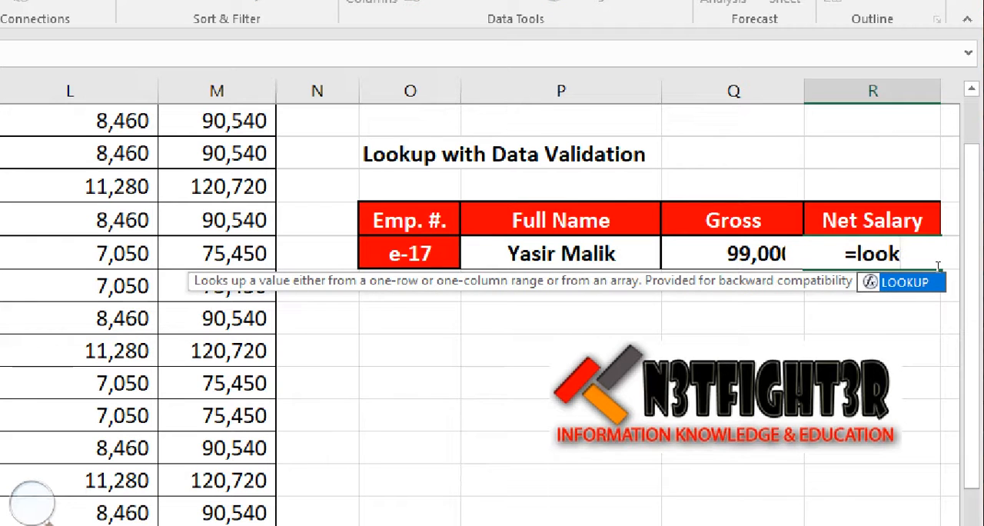
key("Tab")
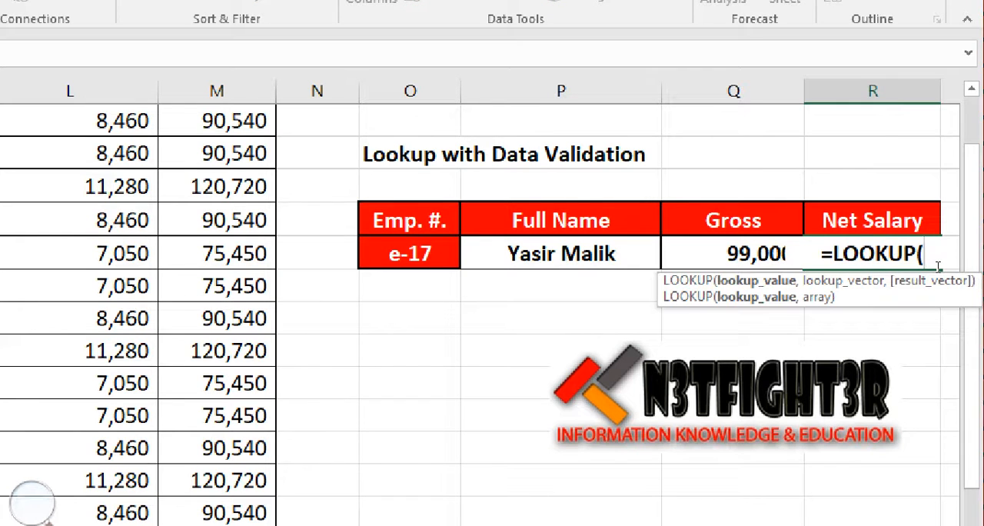
key("Left")
key("Left")
key("Left")
type(",")
Add the employee numbers B2:B21 as the lookup vector of the new formula in R7
key("Left")
key("Left")
key("Left")
key("Left")
key("Left")
key("Left")
key("Left")
key("Left")
key("Left")
key("Left")
key("Left")
key("Left")
key("Left")
key("Left")
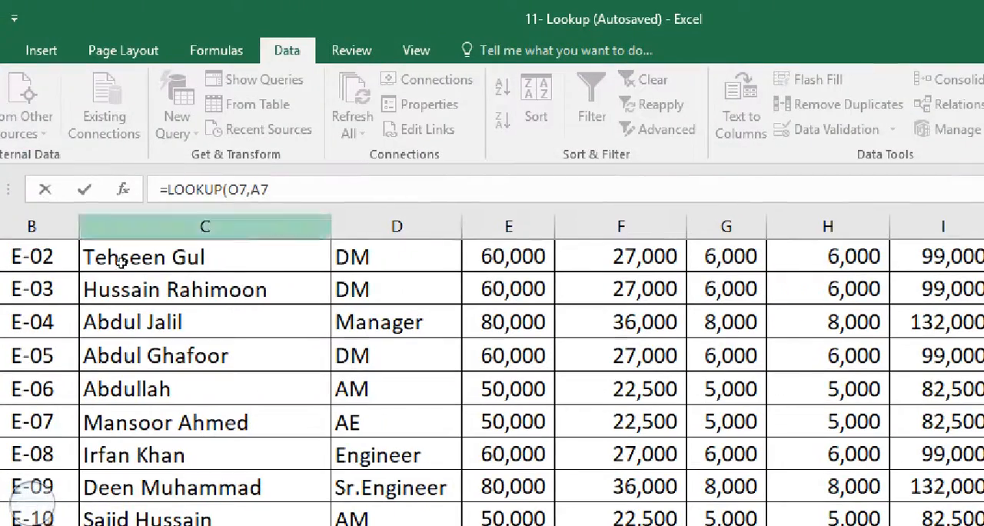
key("Right")
key("Up")
key("Up")
key("Up")
key("Up")
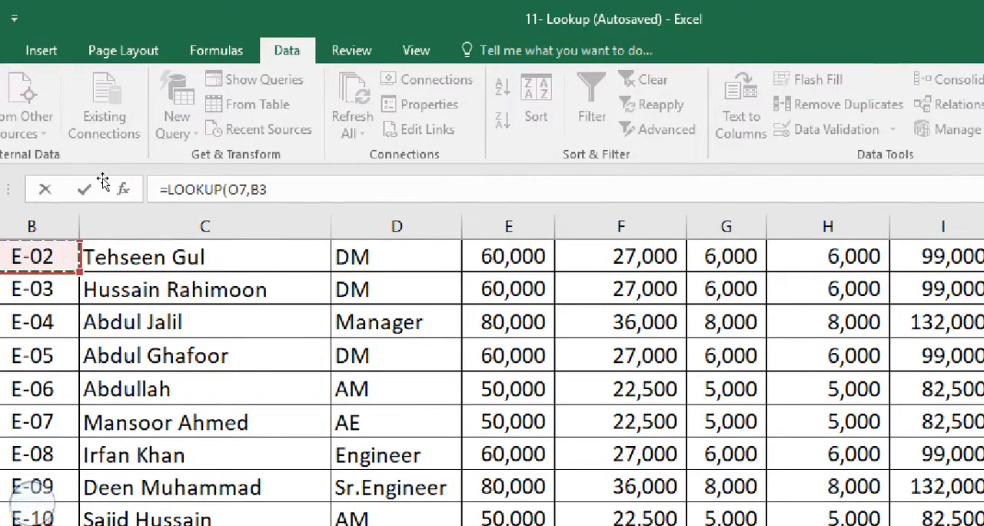
key("Up")
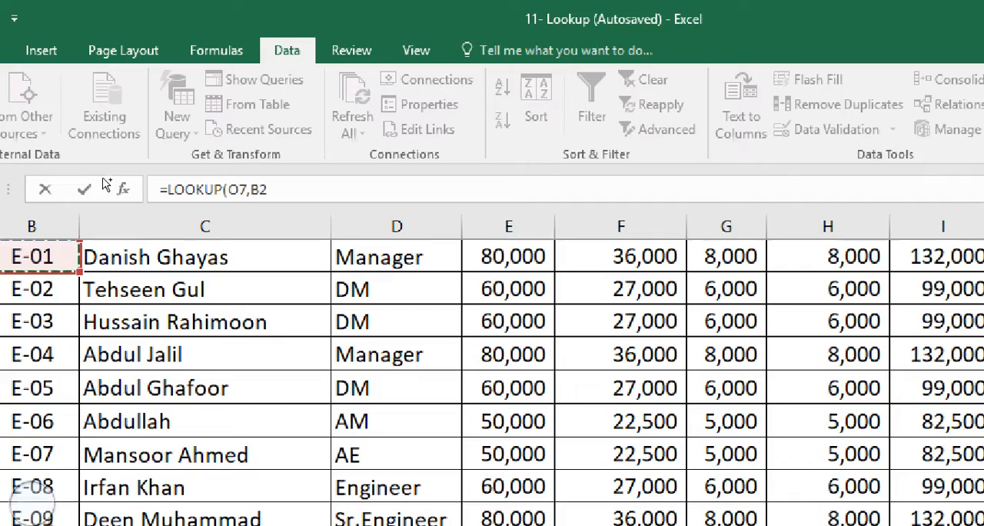
key("ctrl+shift+Down")
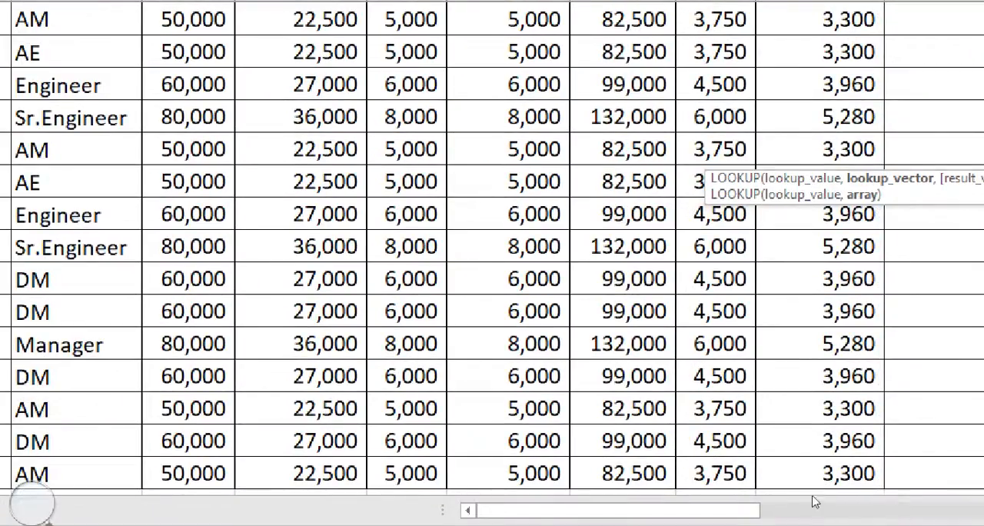
left_click_drag(813, 492, 942, 492)
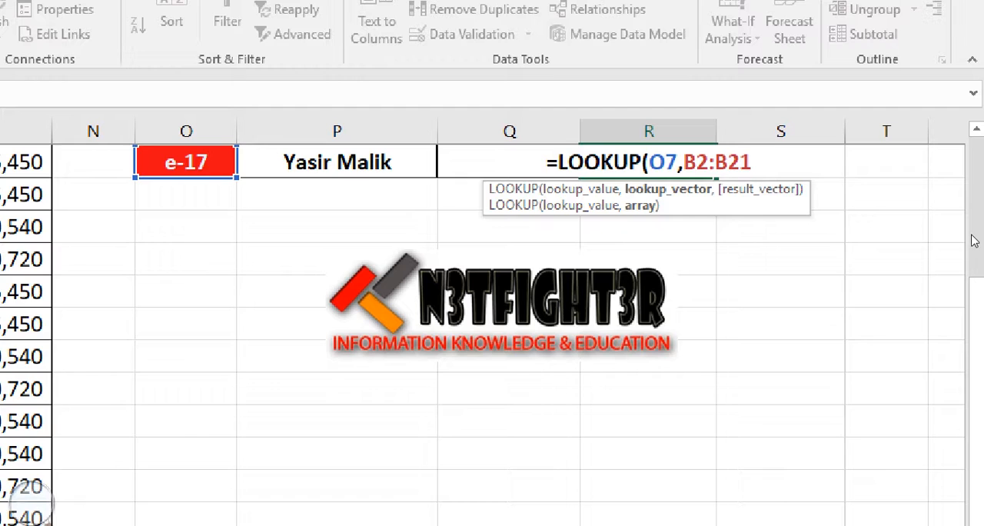
left_click_drag(974, 280, 976, 229)
Add the net salaries M2:M21 as the result vector and enter the formula =LOOKUP(O7,B2:B21,M2:M21) in R7
type(",")
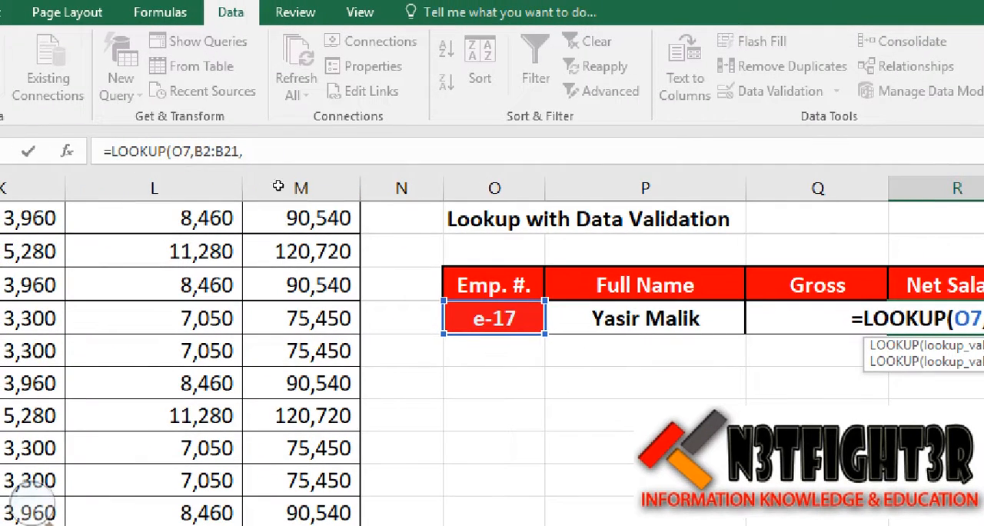
left_click(284, 250)
key("Up")
key("Up")
key("Up")
key("Up")
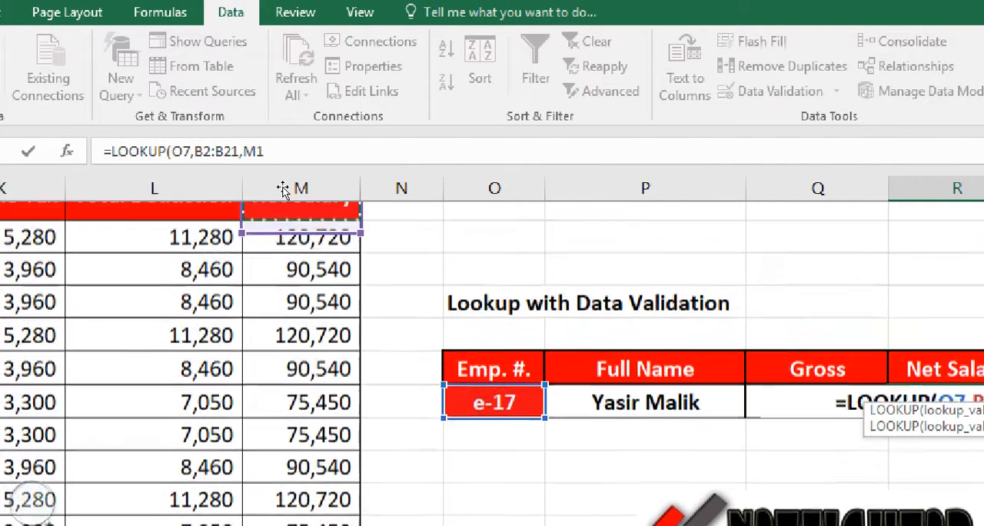
key("Left")
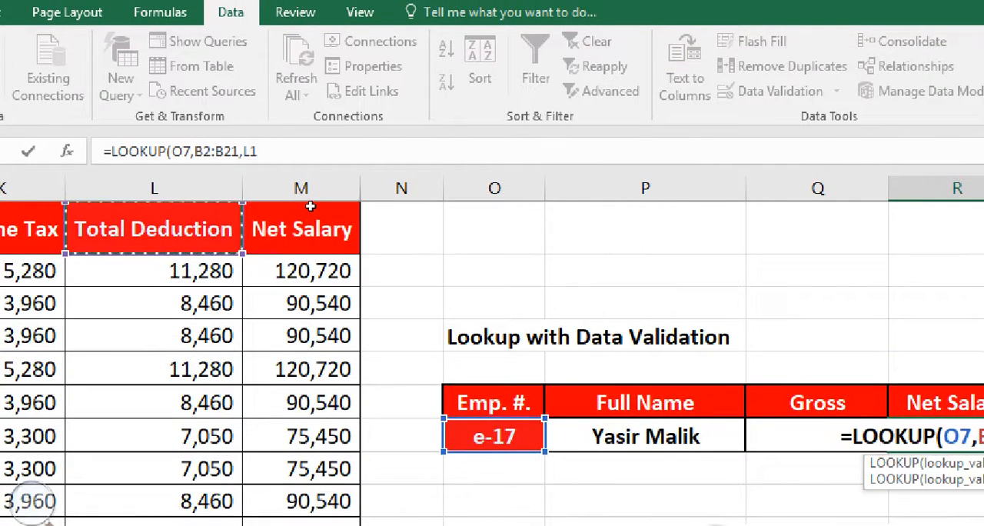
key("Right")
key("Down")
left_click_drag(314, 270, 323, 445)
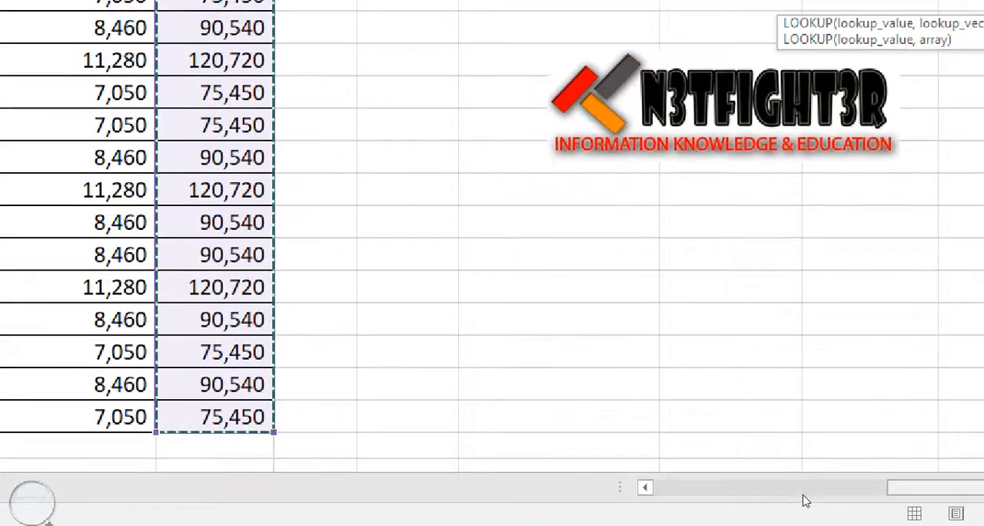
left_click_drag(909, 492, 962, 496)
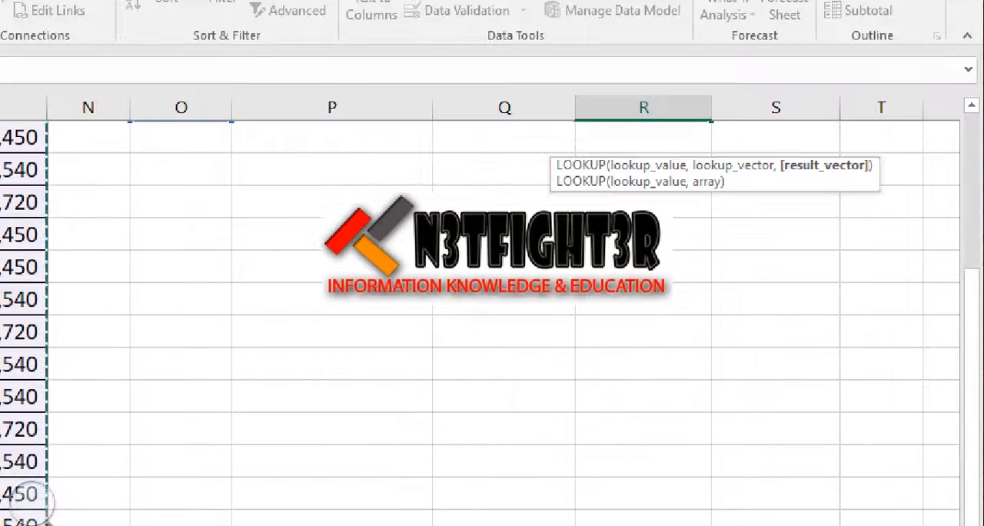
left_click_drag(975, 359, 949, 280)
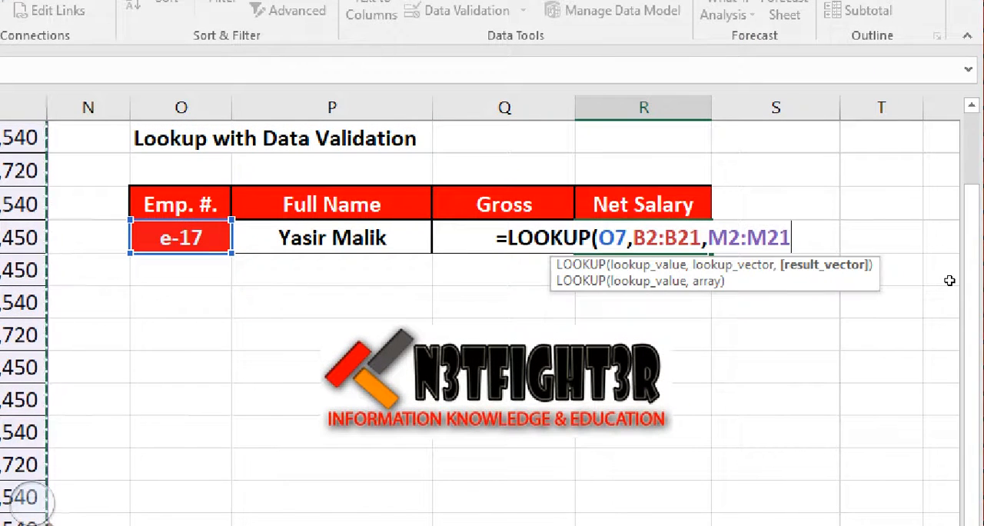
type(")")
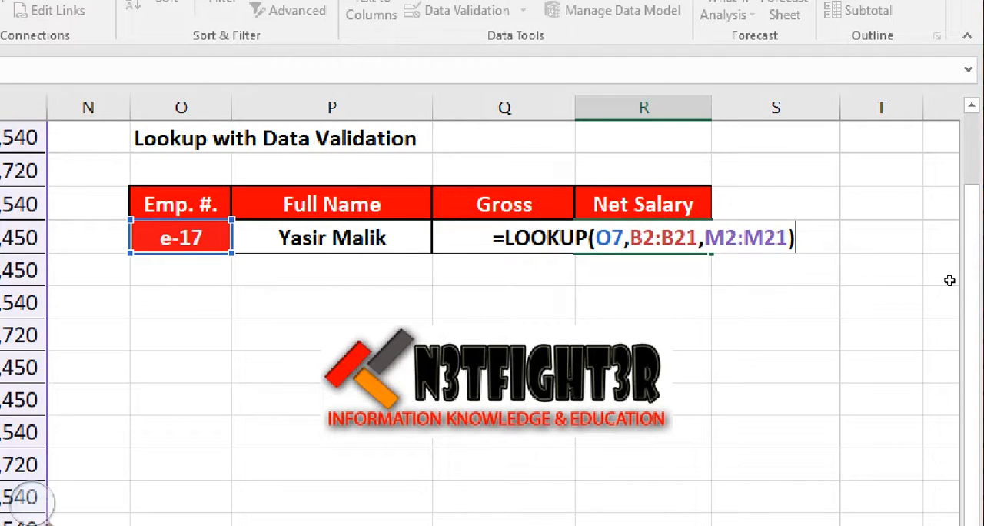
key("Return")
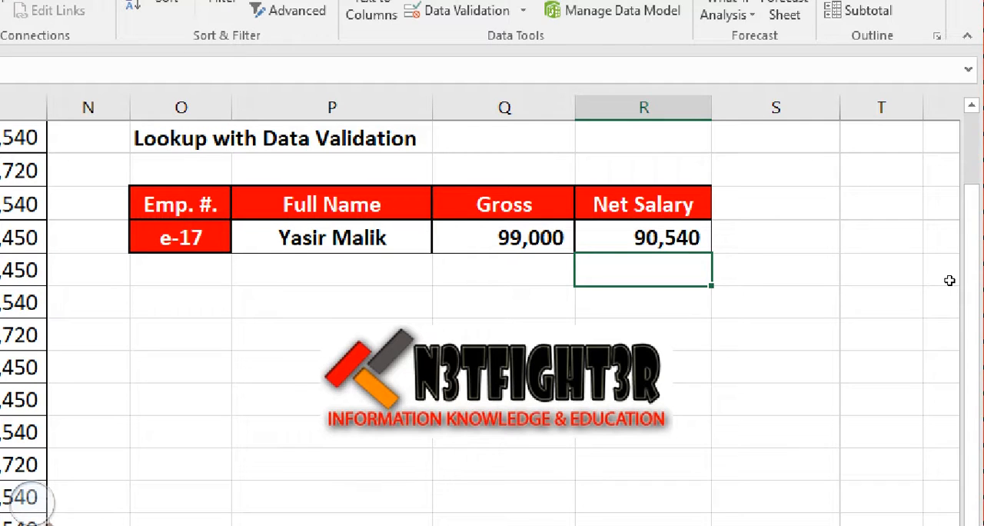
Change the Emp. # in O7 to the fifth employee's number to test all three lookup formulas
left_click(191, 240)
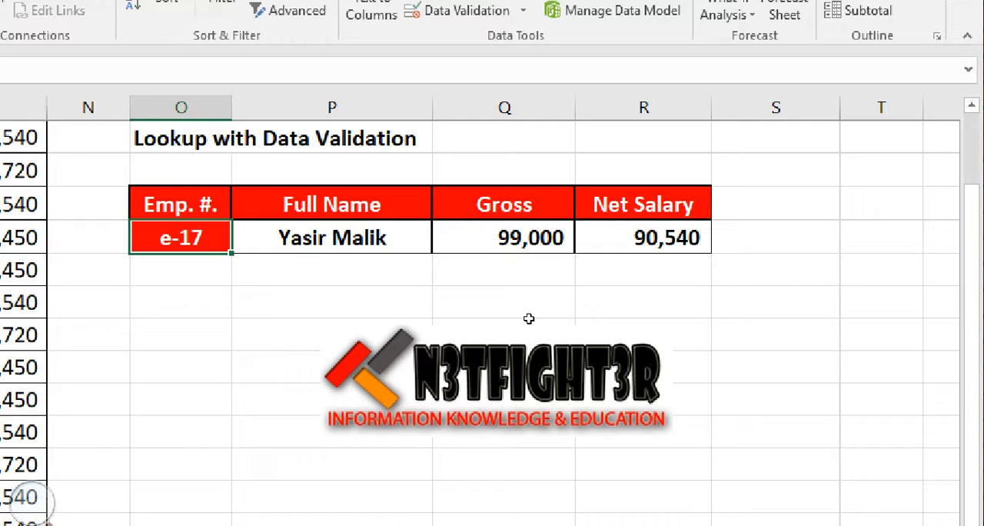
type("E-")
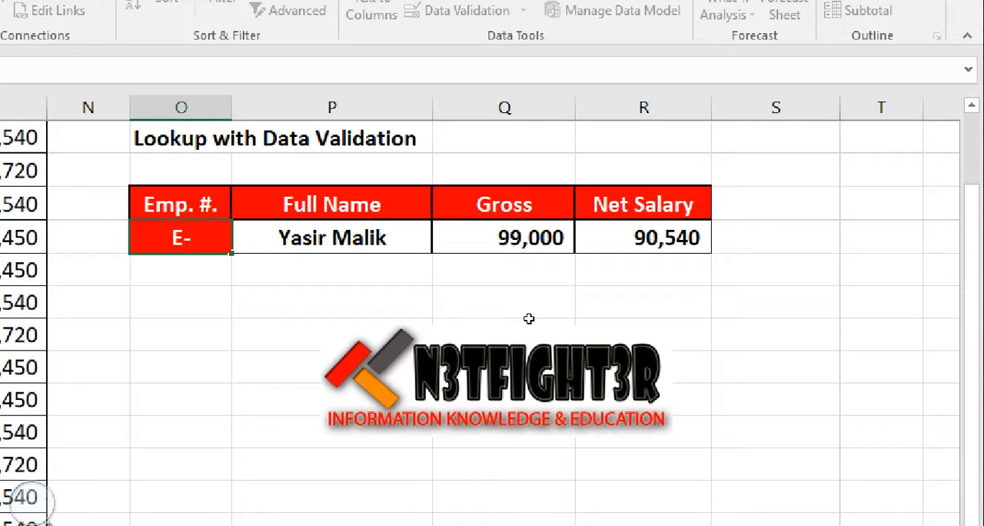
type("05")
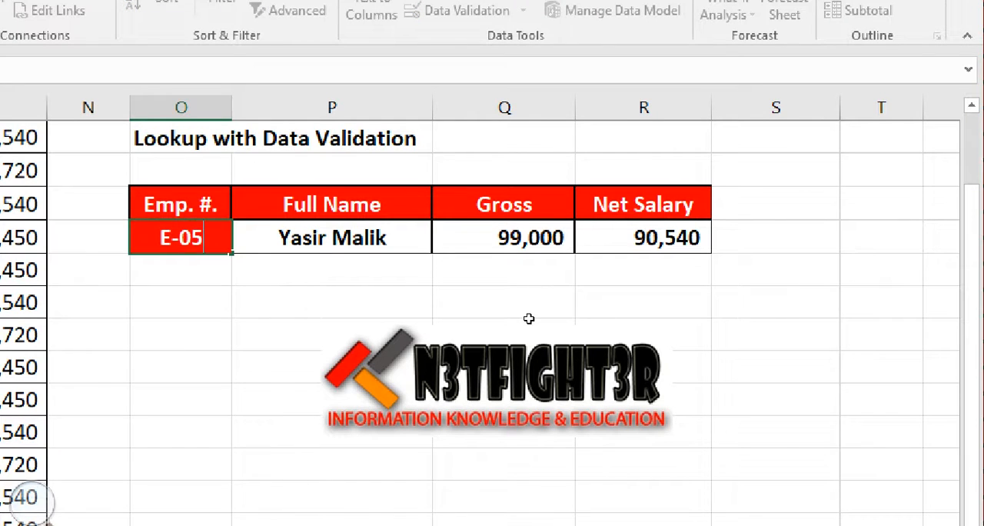
key("Return")
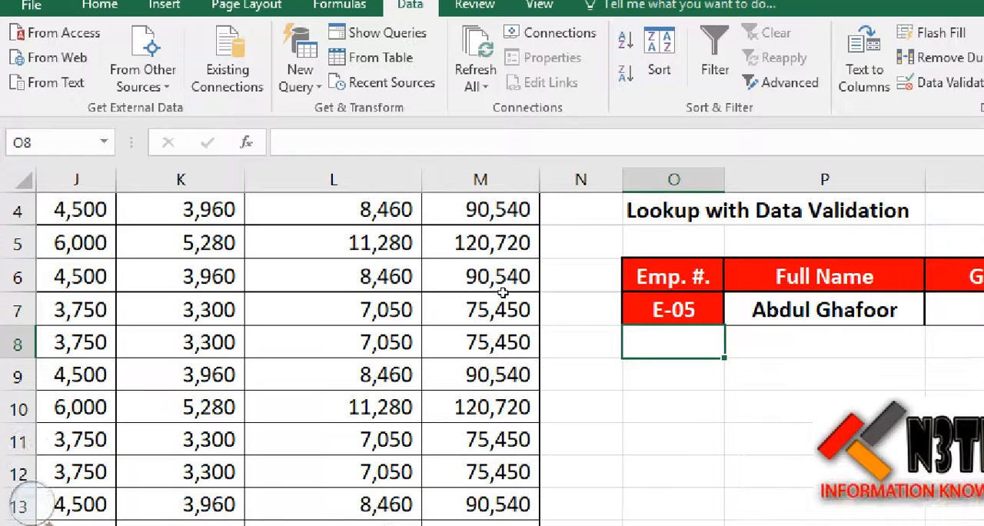
key("Left")
key("Left")
key("Up")
key("Up")
key("Up")
key("Up")
key("Up")
key("Up")
key("Up")
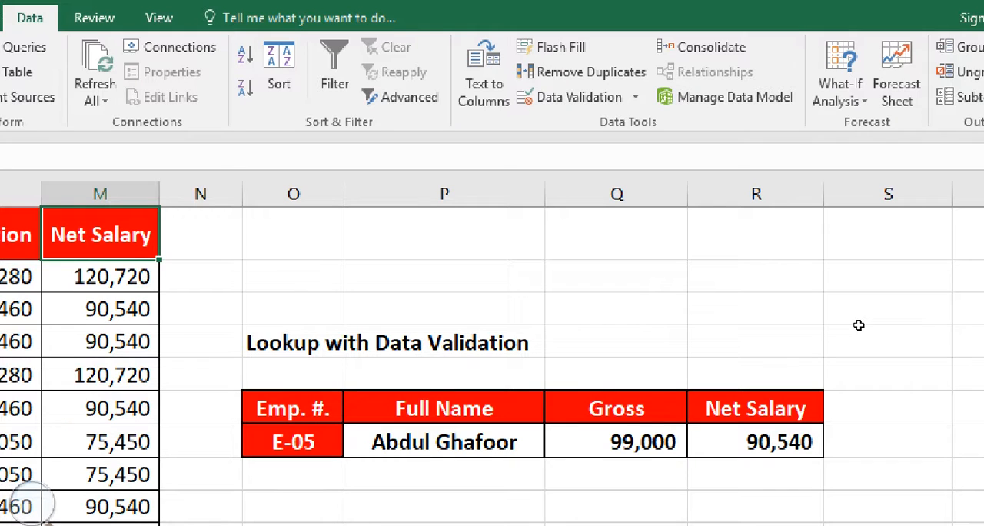
key("ctrl+z")
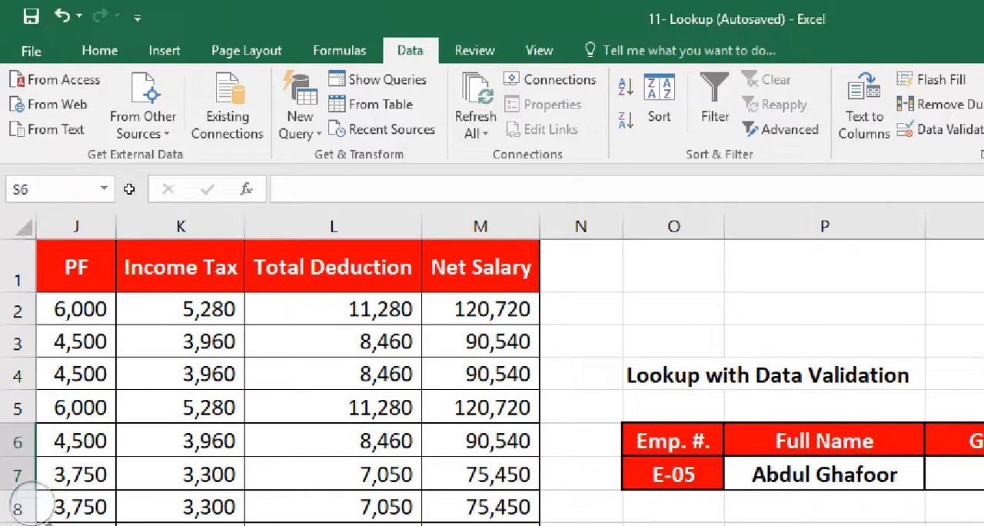
Copy the Total Deduction header from L1 to S6, beside the Net Salary header of the lookup table
left_click(333, 267)
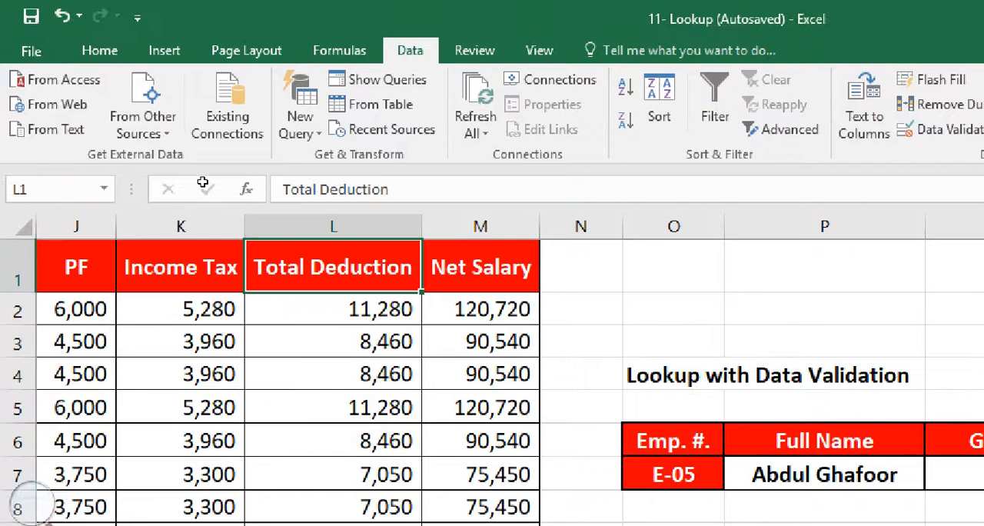
key("ctrl+c")
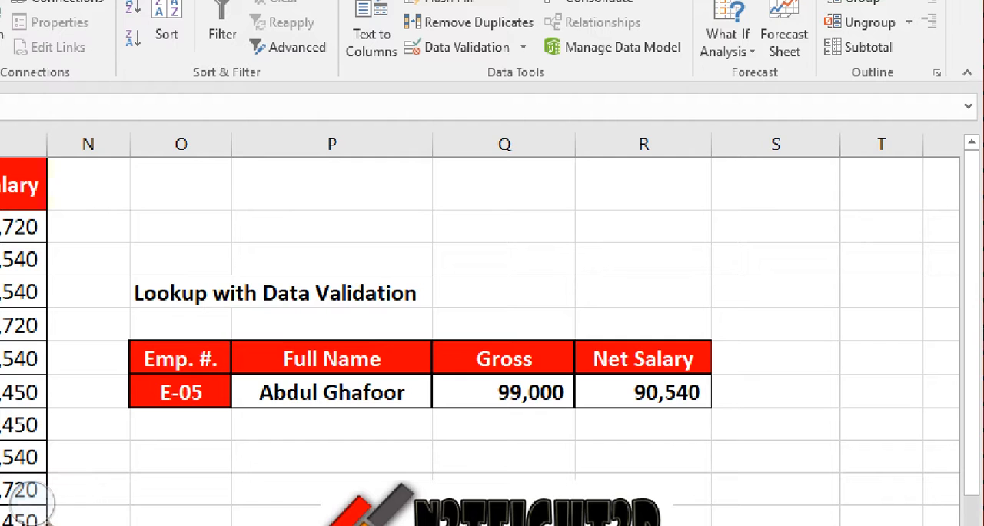
left_click(776, 359)
key("ctrl+v")
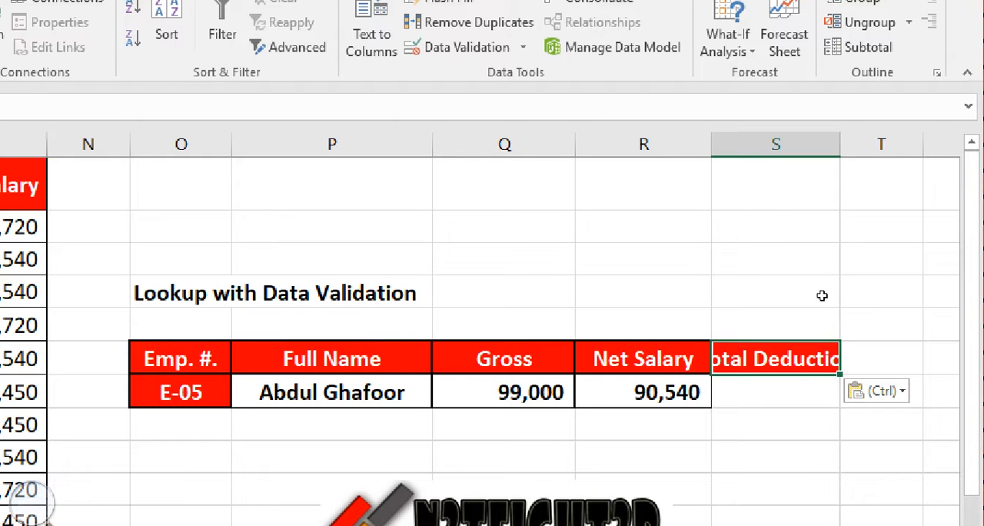
Copy the formatting of R6:R7 to S6:S7 and widen column S to fit the Total Deduction header
key("Left")
key("shift+Down")
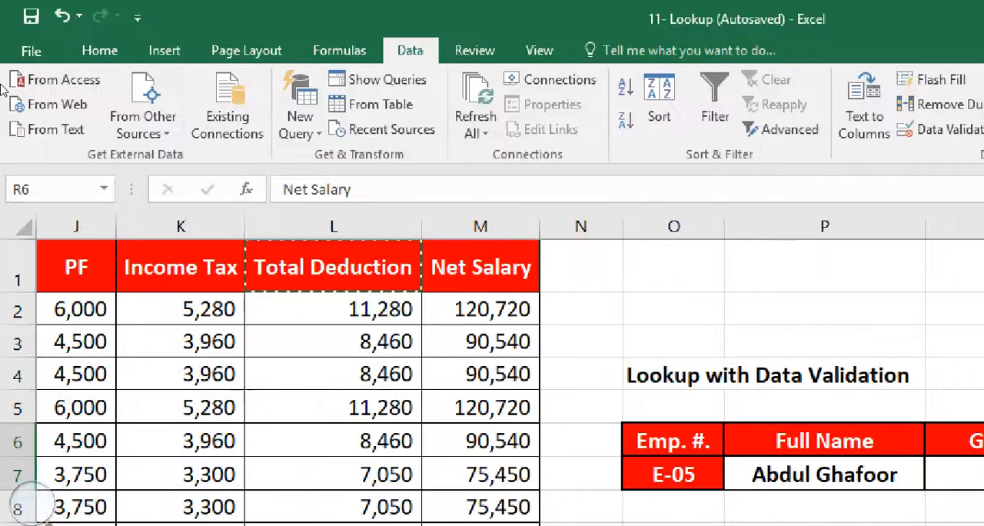
left_click(96, 50)
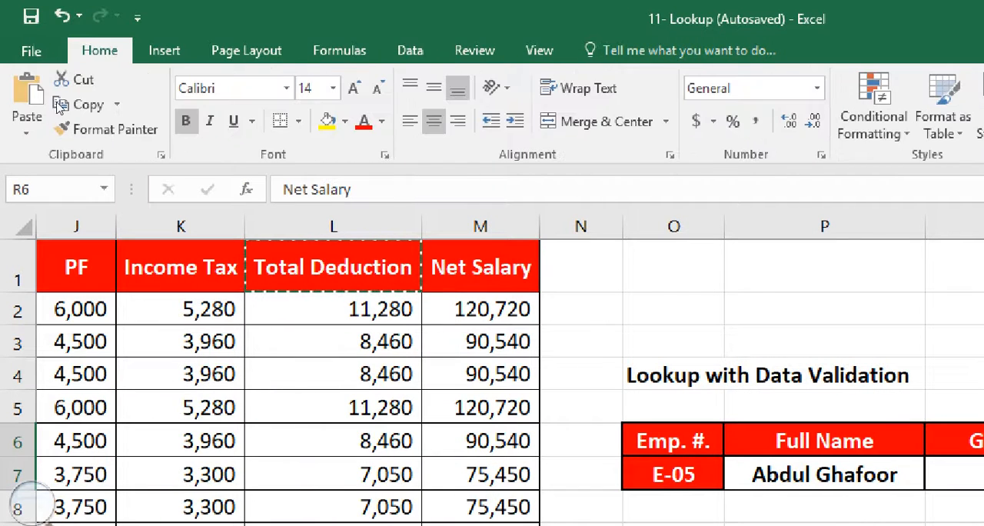
left_click(69, 129)
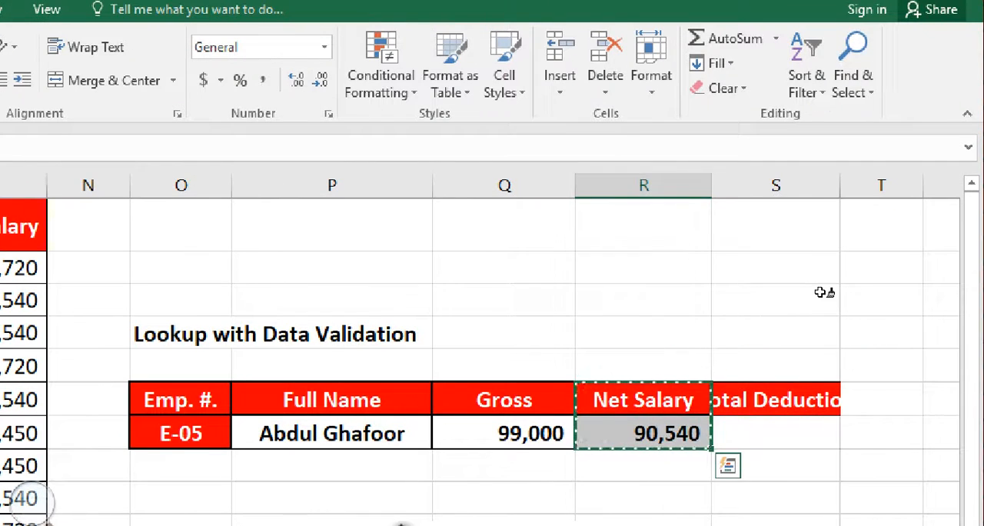
left_click(776, 399)
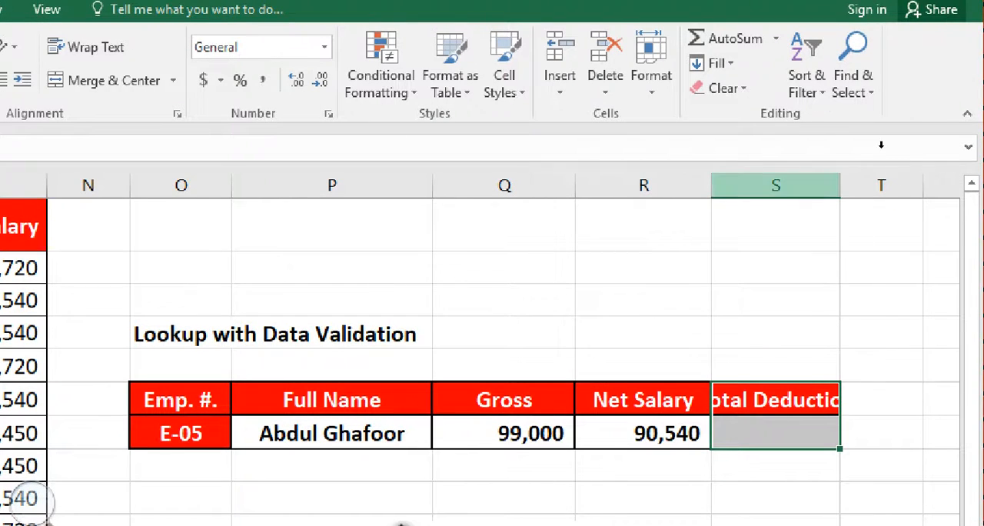
left_click_drag(841, 185, 889, 145)
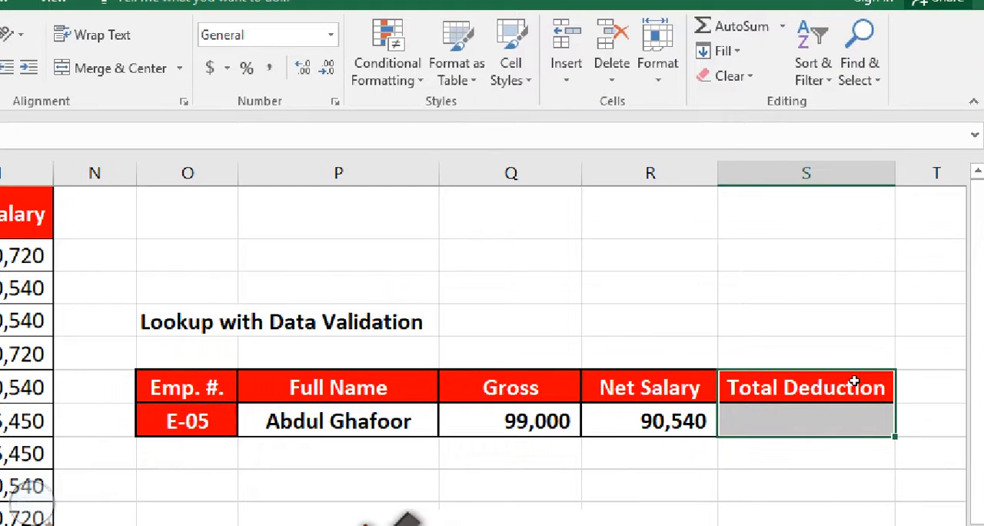
Start a LOOKUP formula in S7 under Total Deduction with O7 as the lookup value
key("Down")
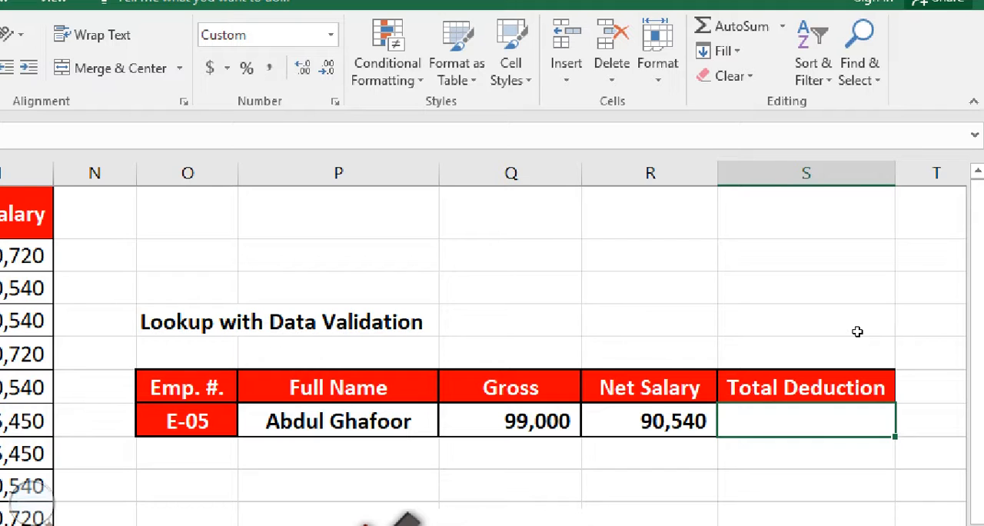
type("=")
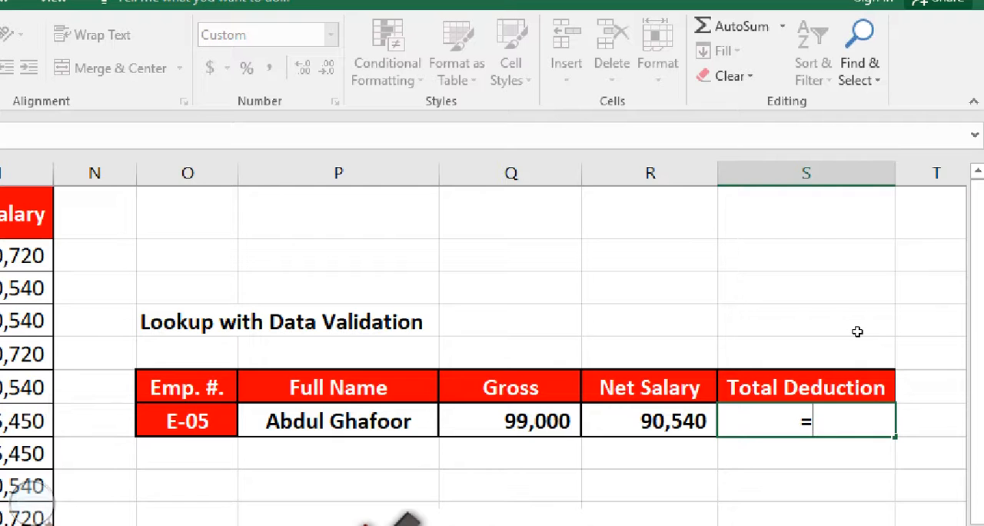
type("look")
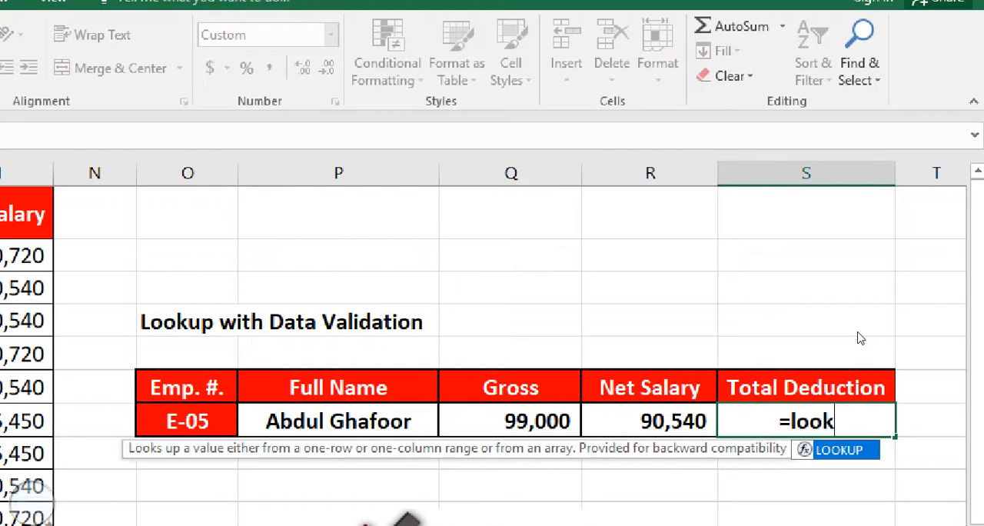
key("Tab")
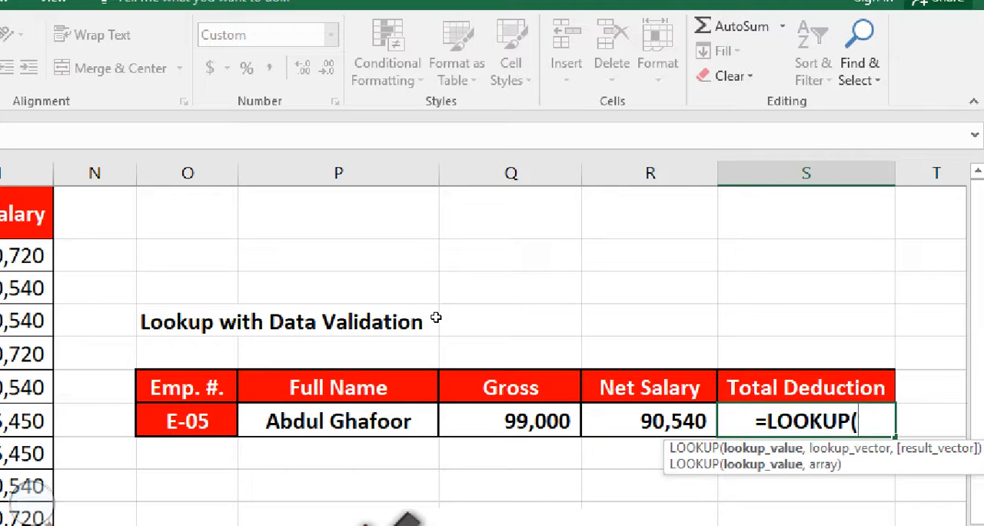
key("Left")
key("Left")
key("Left")
key("Left")
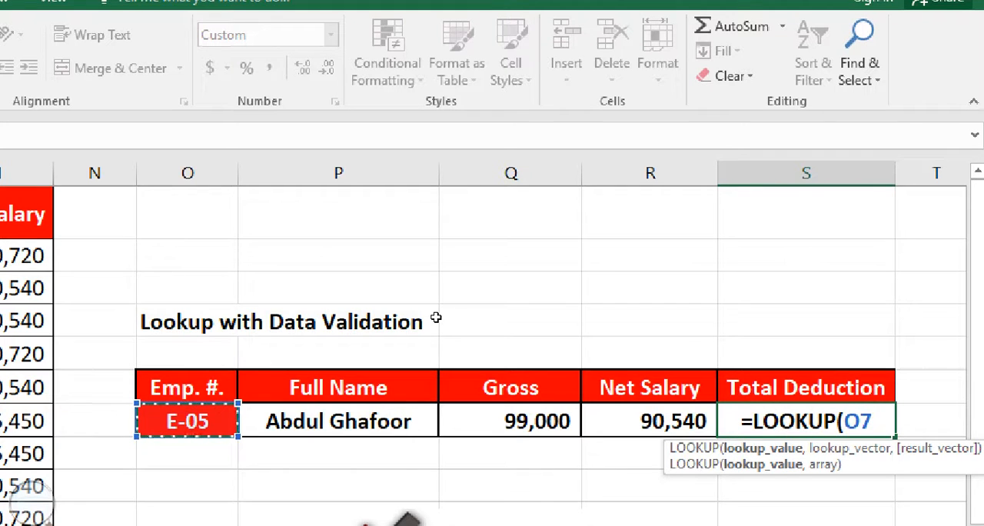
type(",")
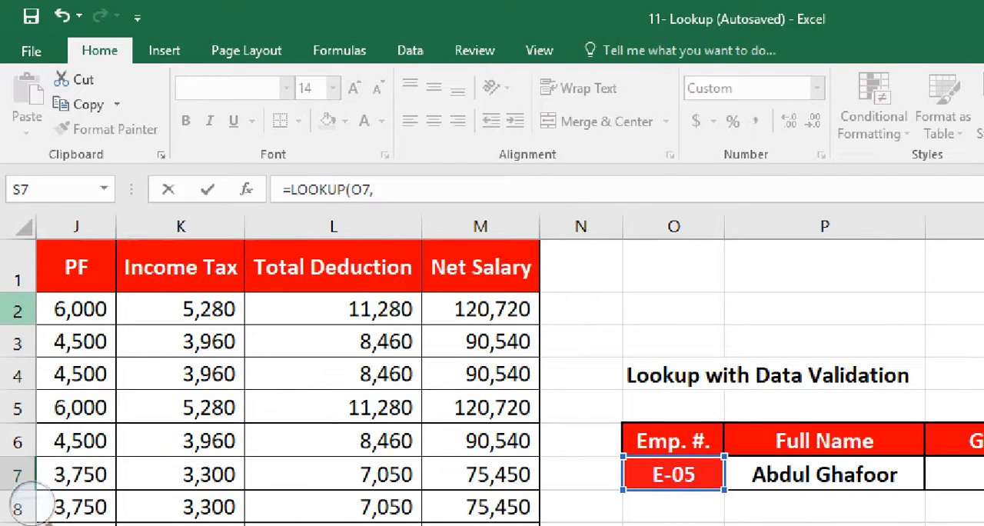
Add the employee numbers B2:B21 as the lookup vector of the formula in S7
key("Up")
key("Left")
key("Left")
key("Left")
key("Left")
key("Left")
key("Left")
key("Left")
key("Left")
key("Left")
key("Left")
key("Left")
key("Left")
key("Left")
key("Left")
key("Left")
key("Left")
key("Left")
key("Left")
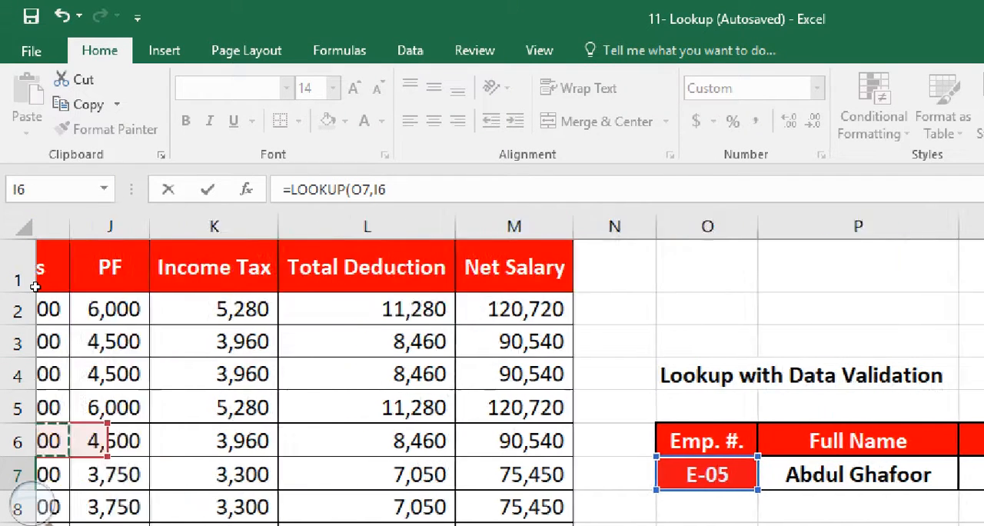
key("Up")
key("Up")
key("Up")
key("Up")
key("Right")
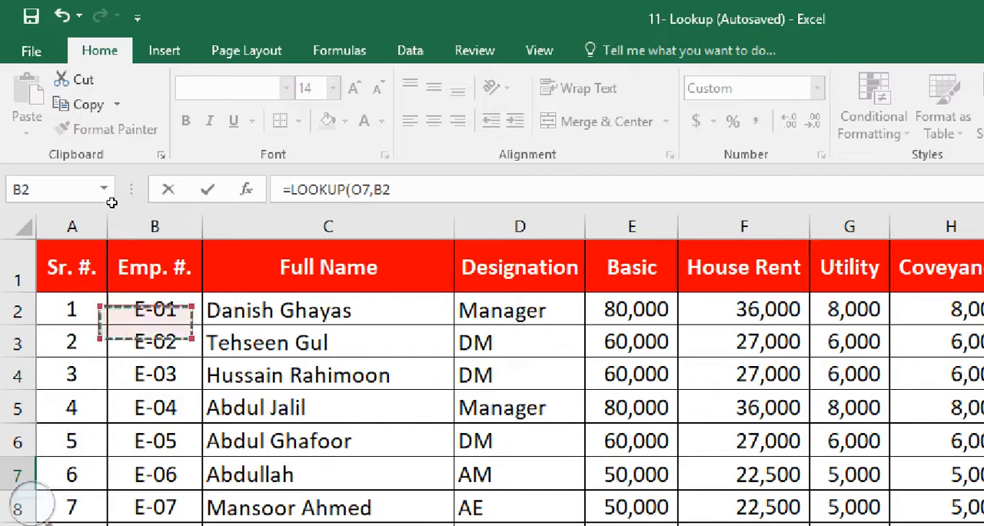
key("ctrl+shift+Down")
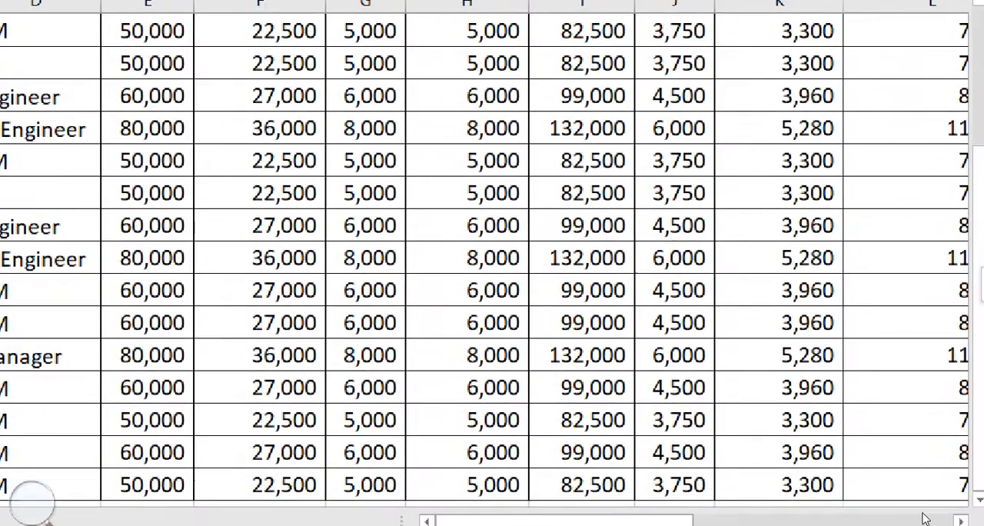
left_click_drag(773, 507, 962, 501)
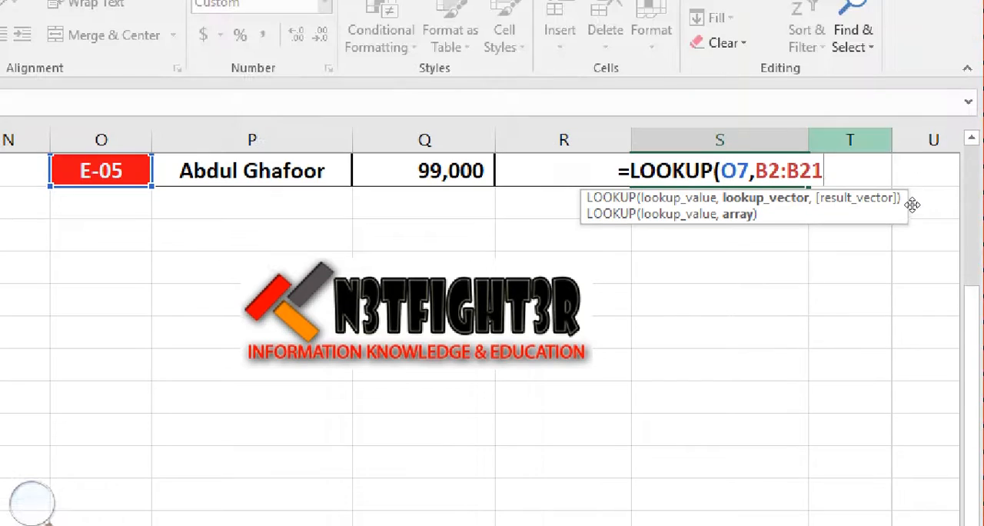
Add the total deductions L2:L21 as the result vector and enter the formula =LOOKUP(O7,B2:B21,L2:L21) in S7
type(",")
left_click_drag(972, 300, 981, 223)
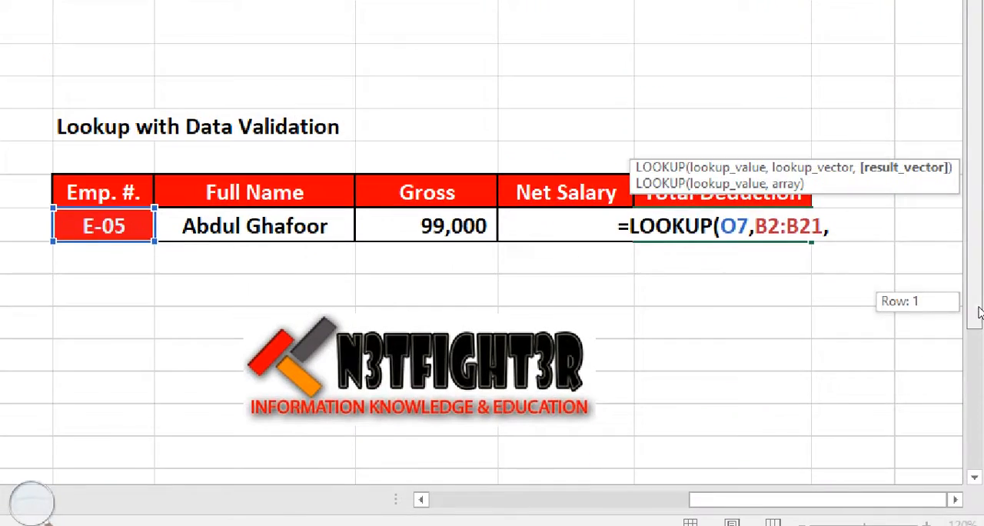
left_click_drag(979, 313, 980, 289)
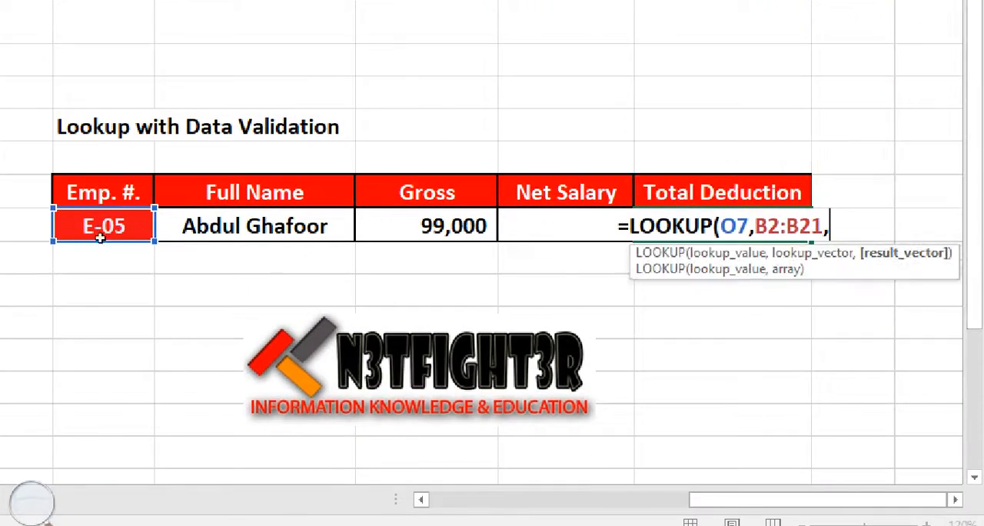
left_click_drag(255, 101, 192, 450)
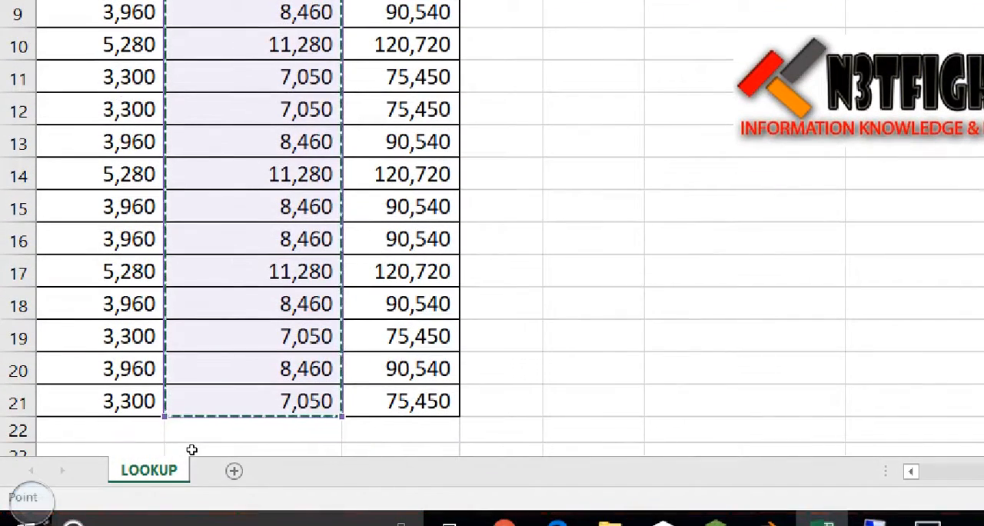
key("Return")
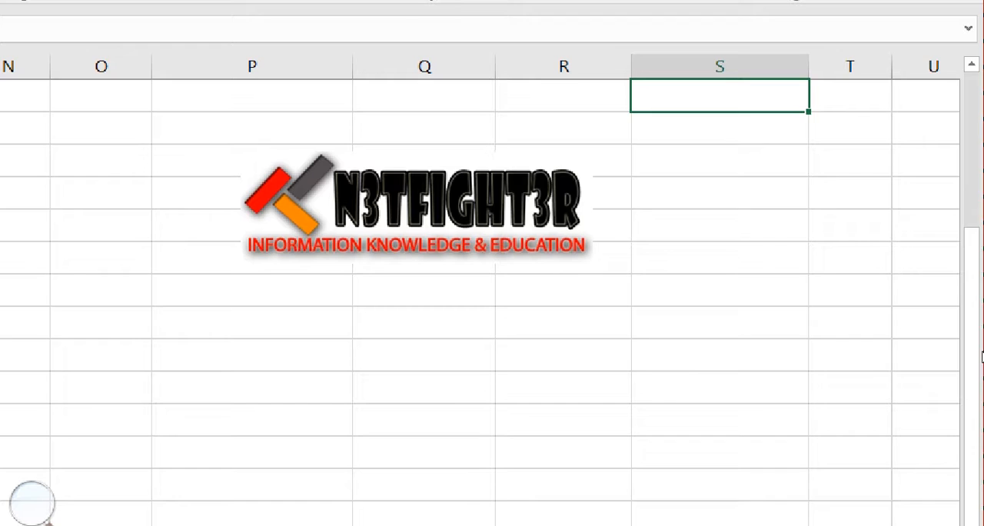
left_click_drag(982, 355, 977, 334)
key("Up")
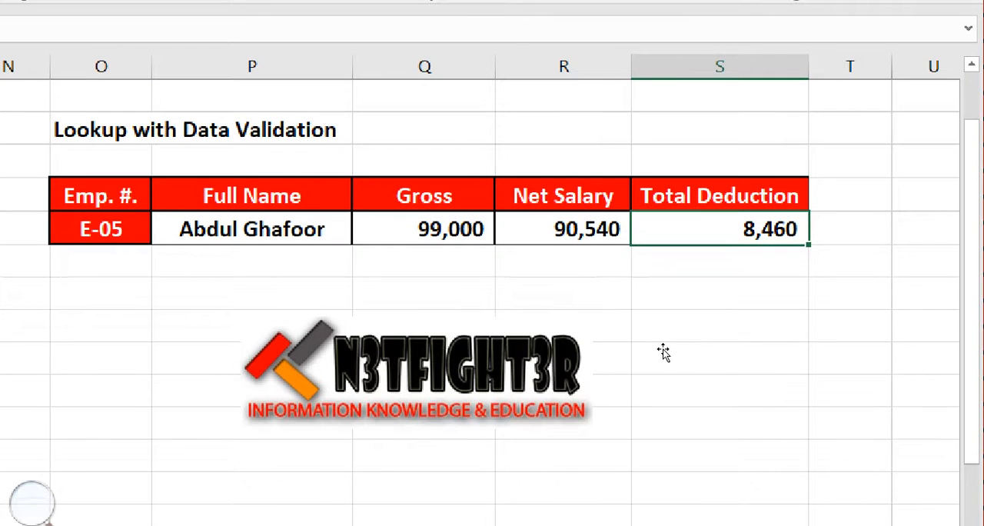
Change the Emp. # in O7 to the seventh employee's number to test all four lookup formulas
key("ctrl+Left")
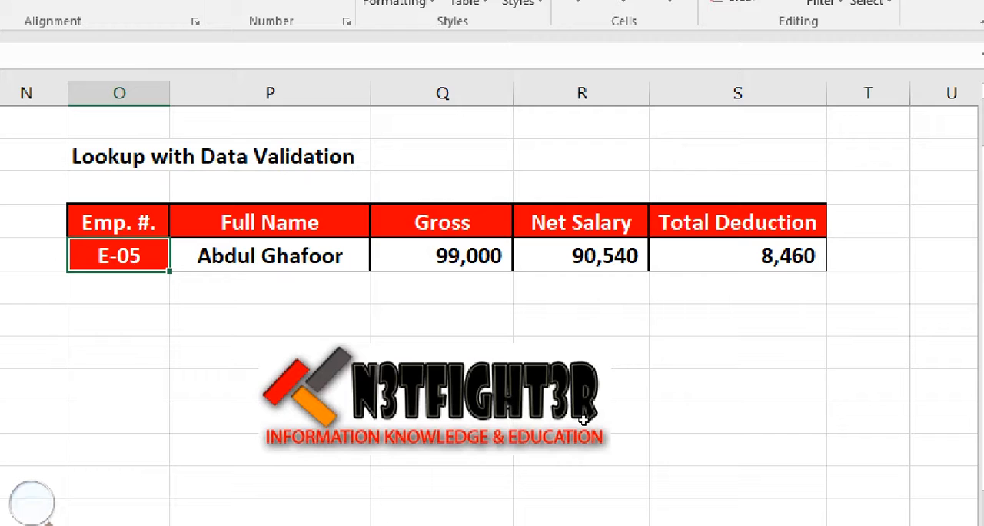
type("E-07")
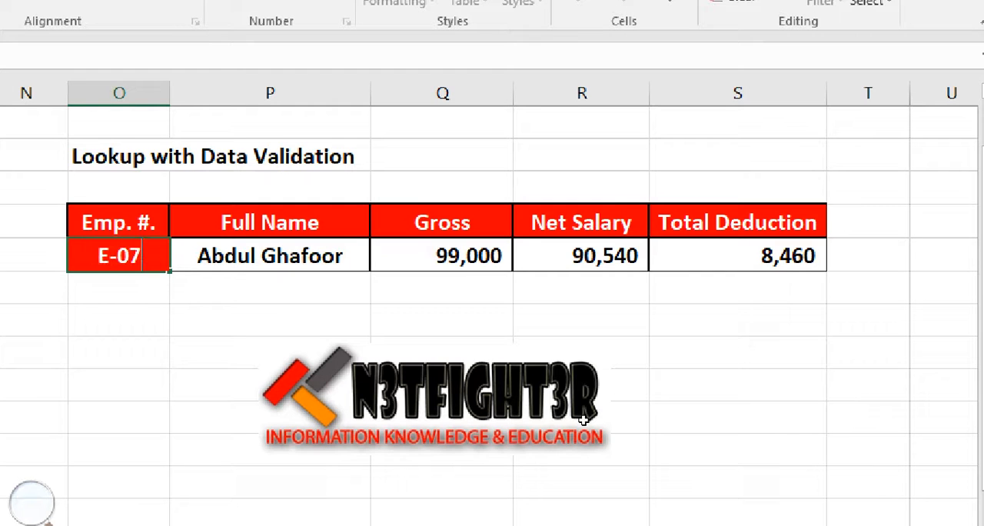
key("Return")
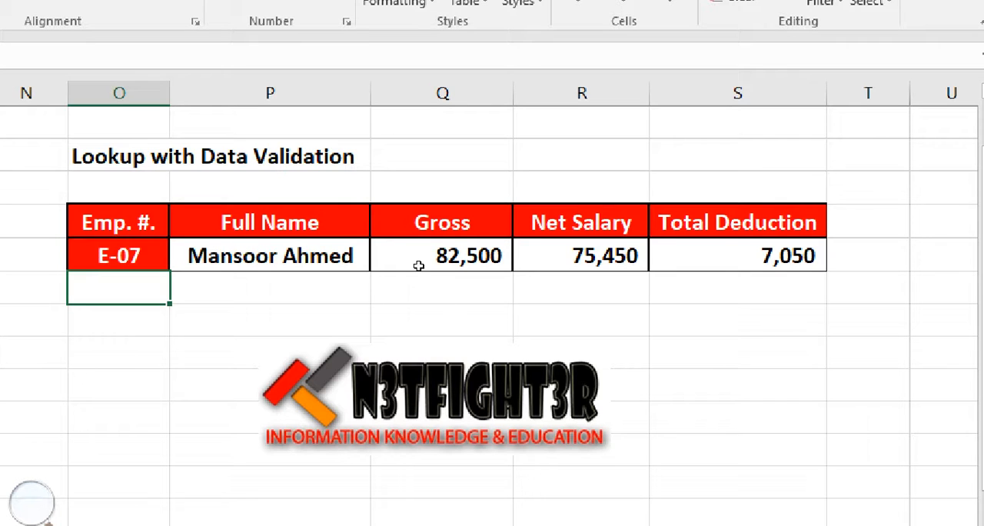
Clear the Emp. # in O7 and check how the lookup cells P7 to R7 respond to an empty value
key("Up")
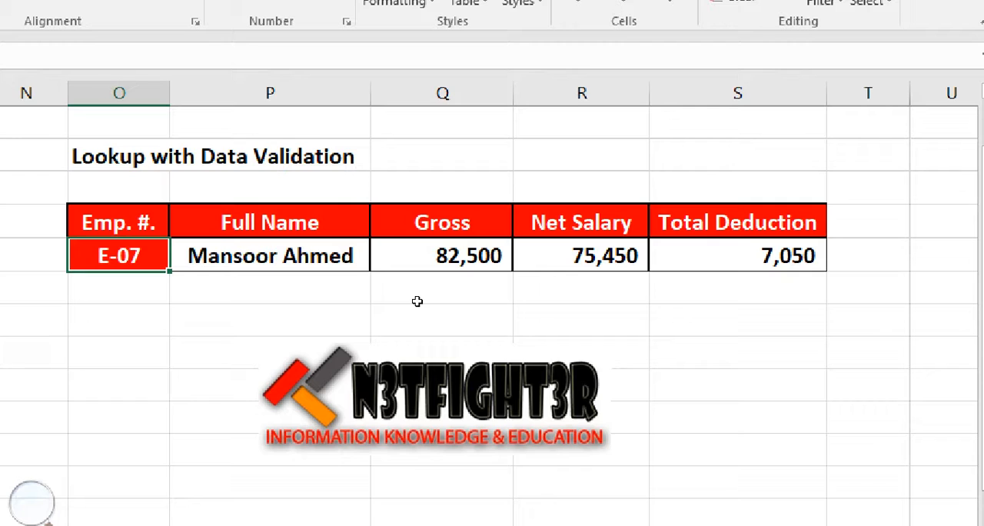
key("Delete")
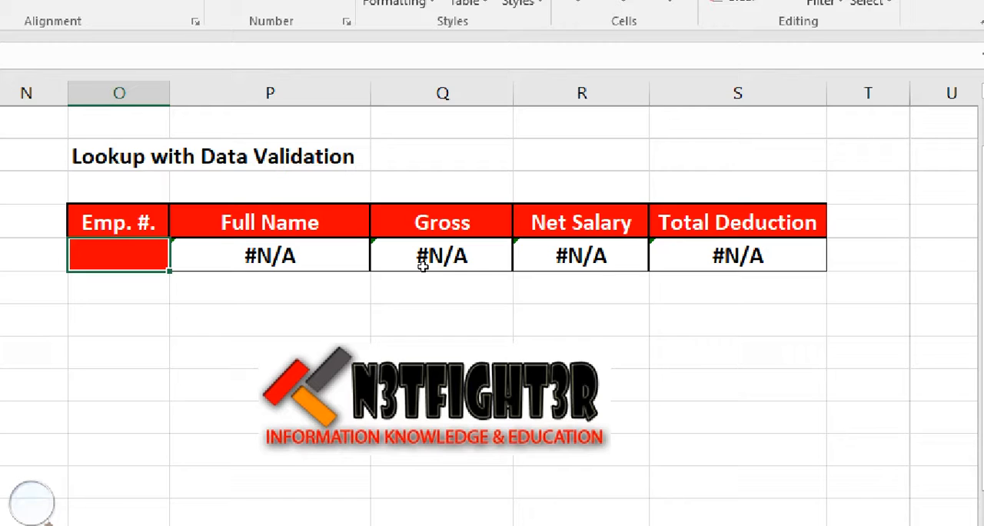
key("Right")
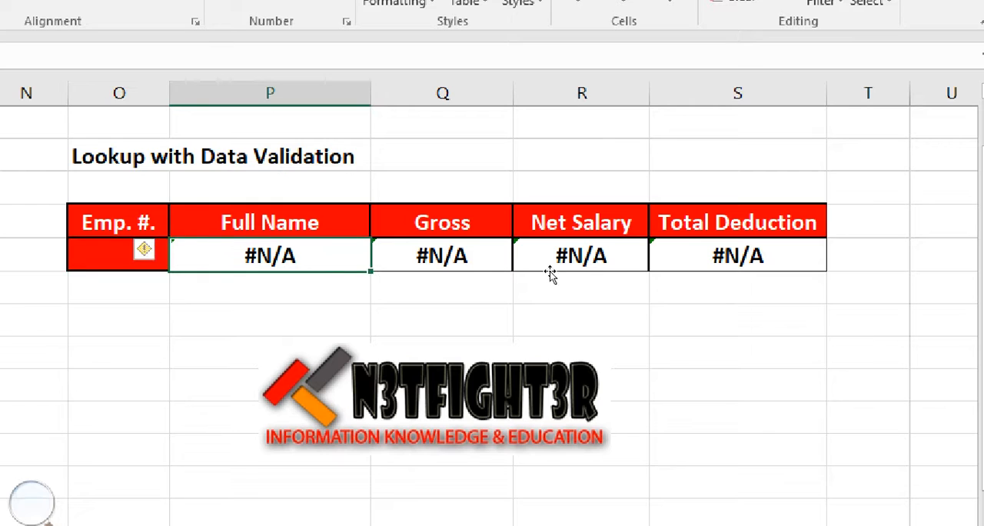
key("Right")
key("Right")
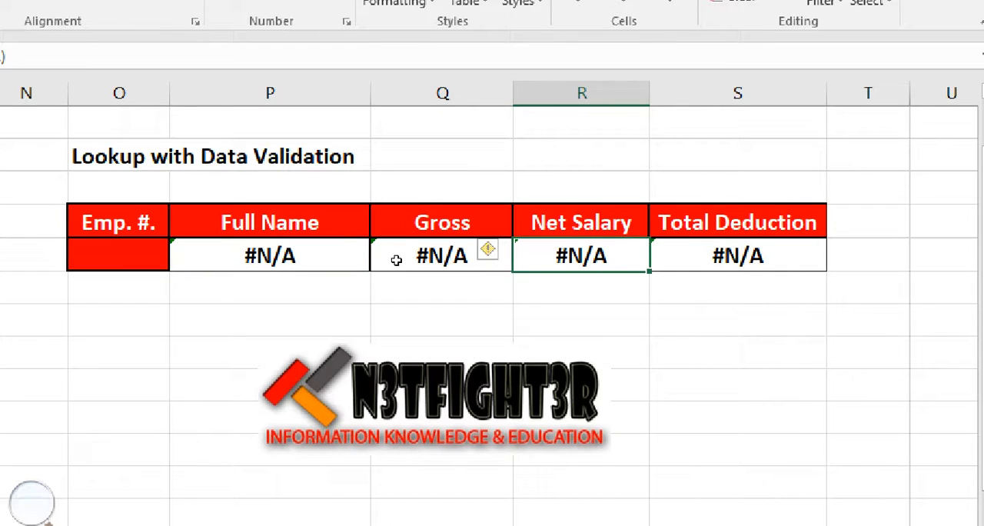
key("Left")
key("Left")
key("Left")
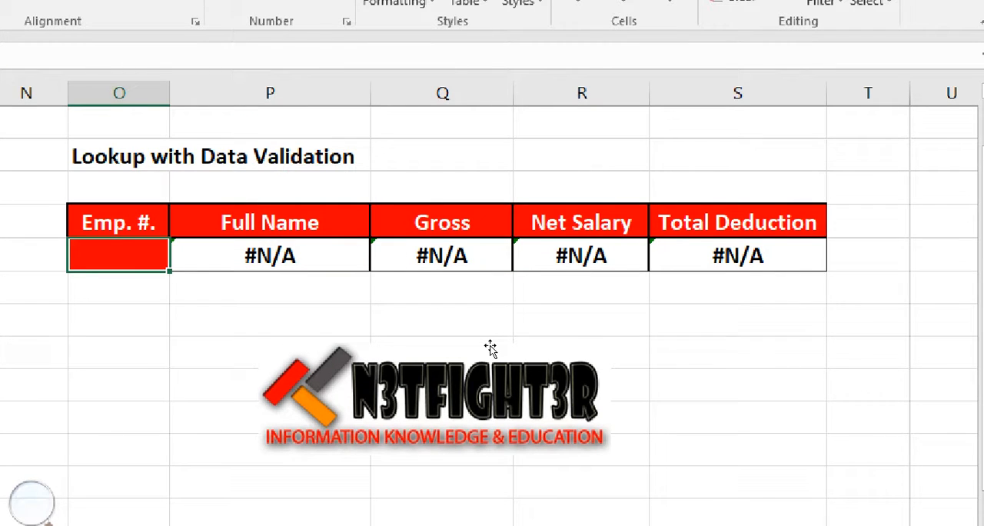
Enter the first employee's number with a lowercase letter in O7 to test the lookups
type("e")
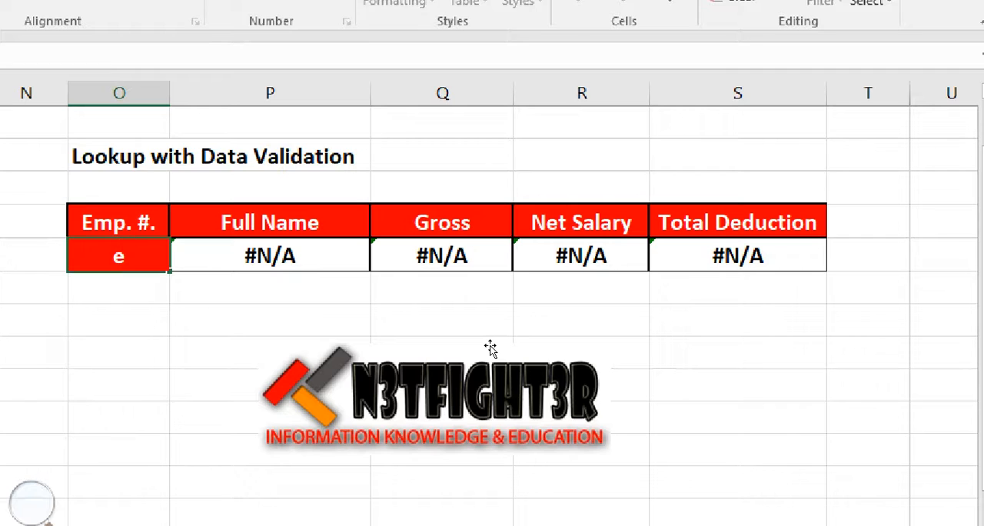
type("-01")
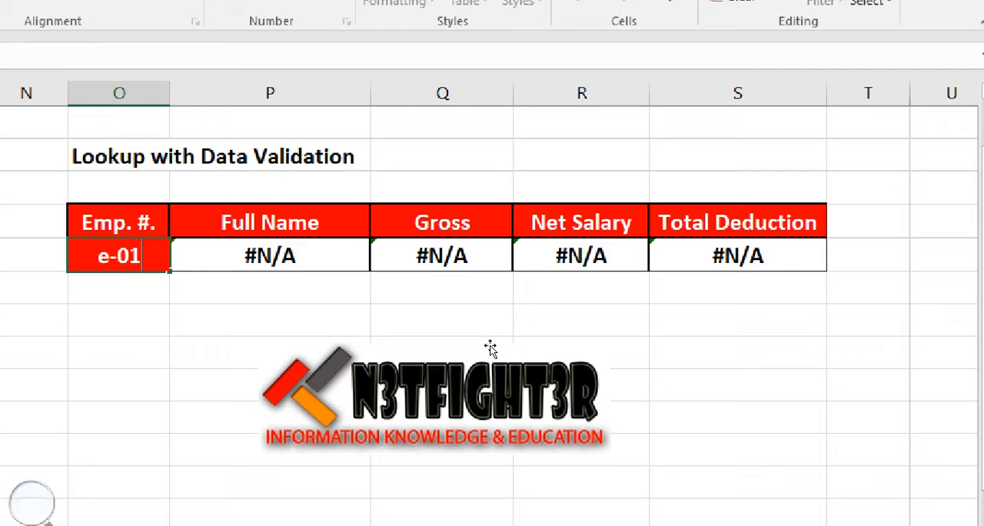
key("Return")
key("Up")
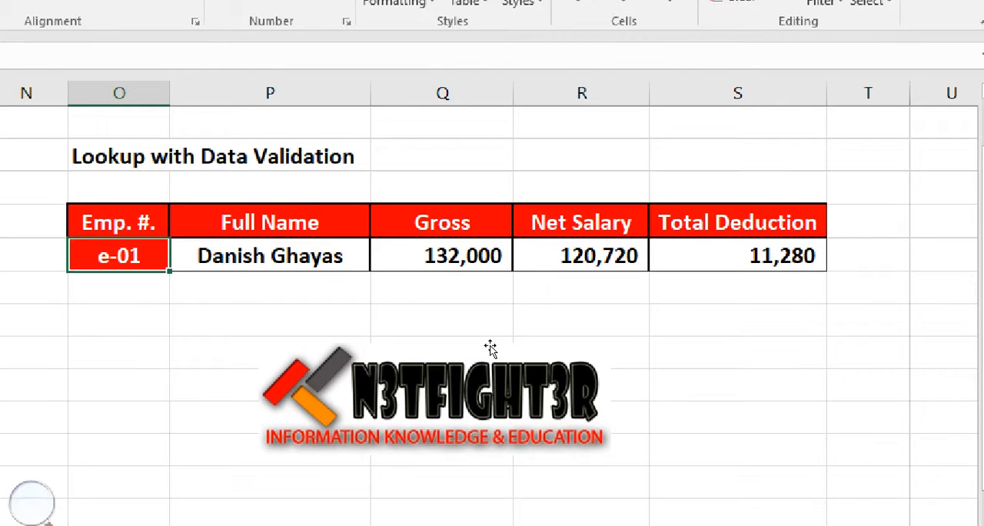
Try the first employee's number in O7 with a space instead of the hyphen and with no separator at all
type("e 01")
key("Return")
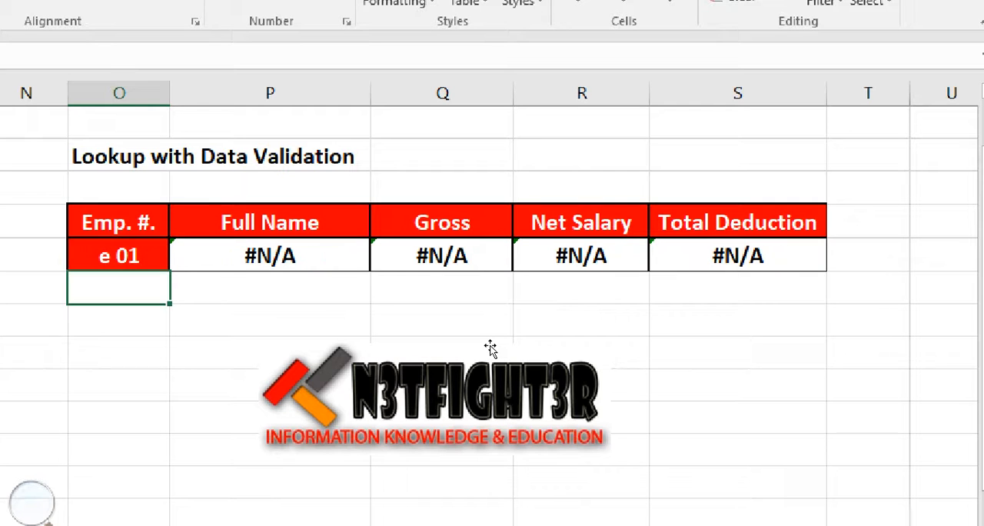
key("Up")
type("e01")
key("Return")
key("Up")
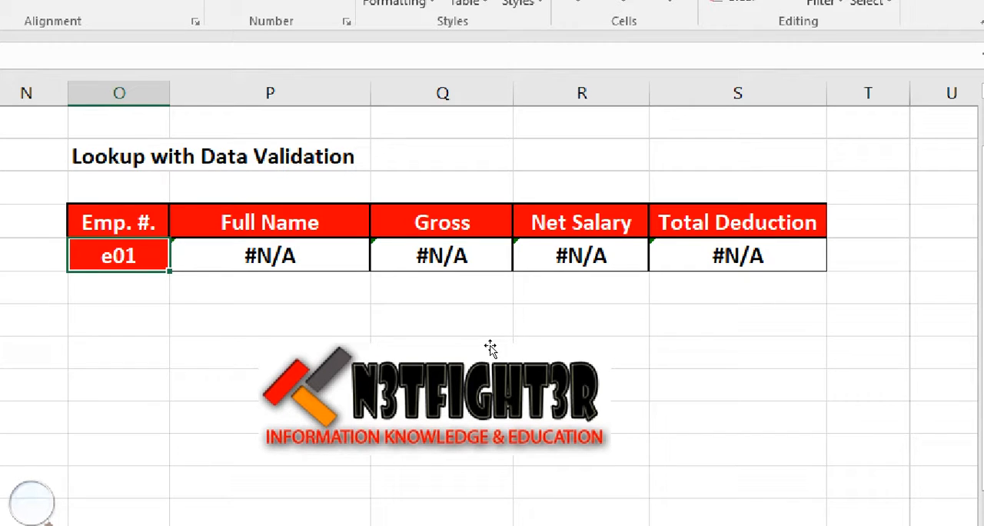
Clear the employee number from cell O7 of the lookup table
key("Delete")
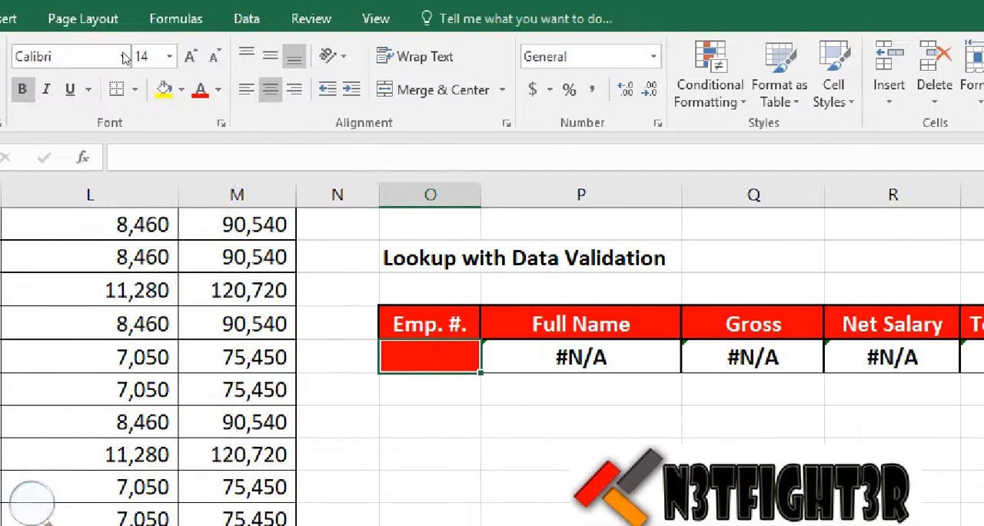
left_click(250, 19)
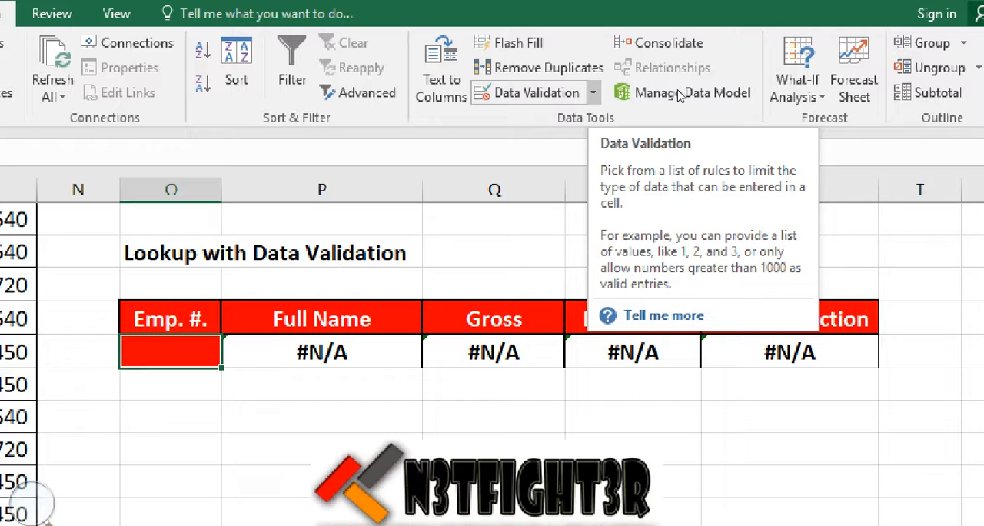
left_click(593, 93)
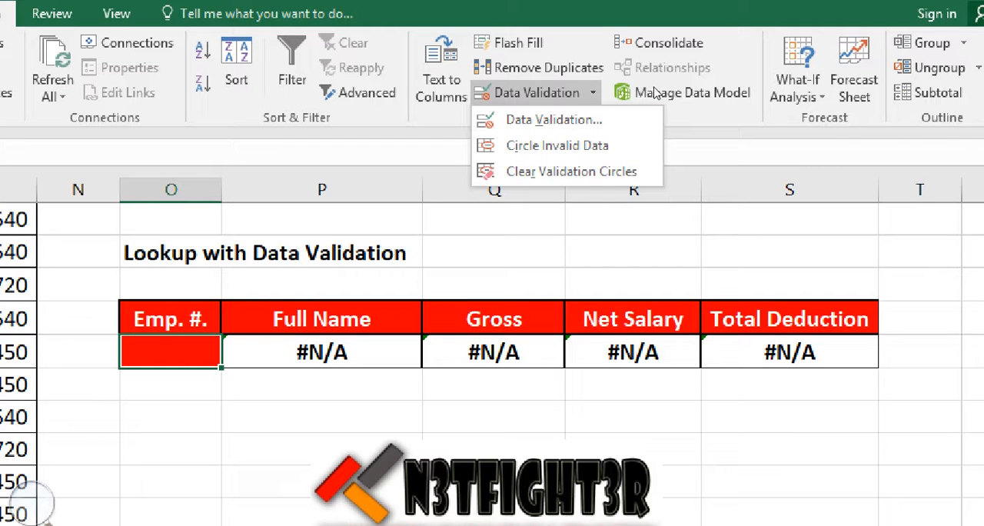
left_click(548, 92)
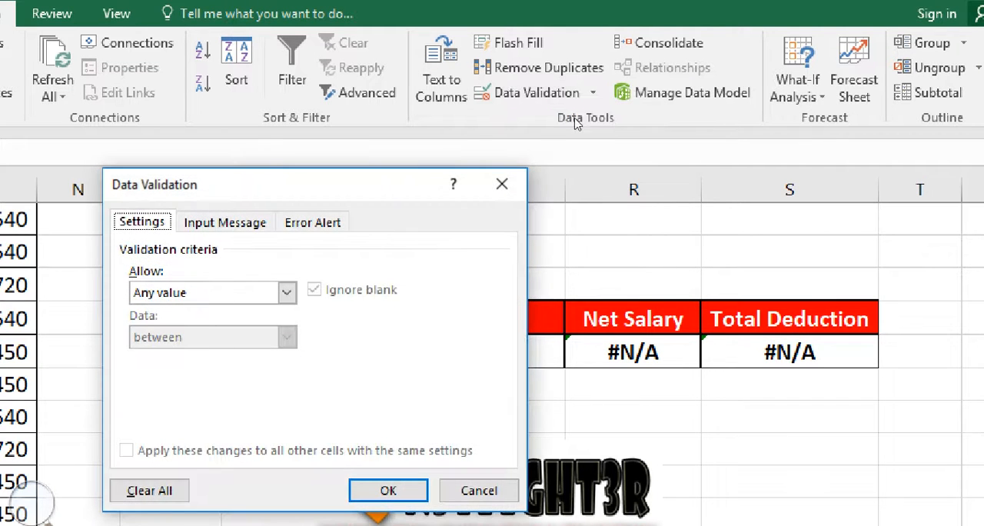
left_click_drag(395, 198, 524, 150)
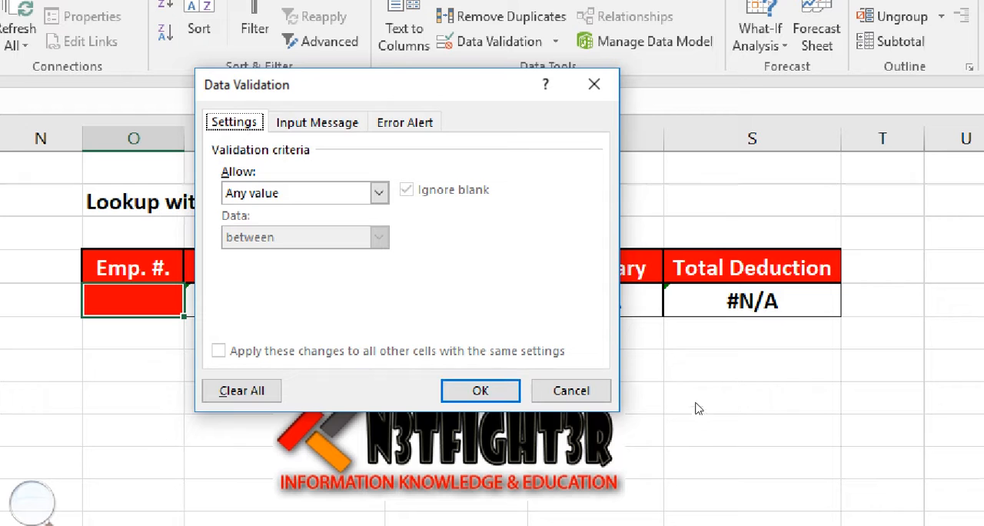
left_click(609, 442)
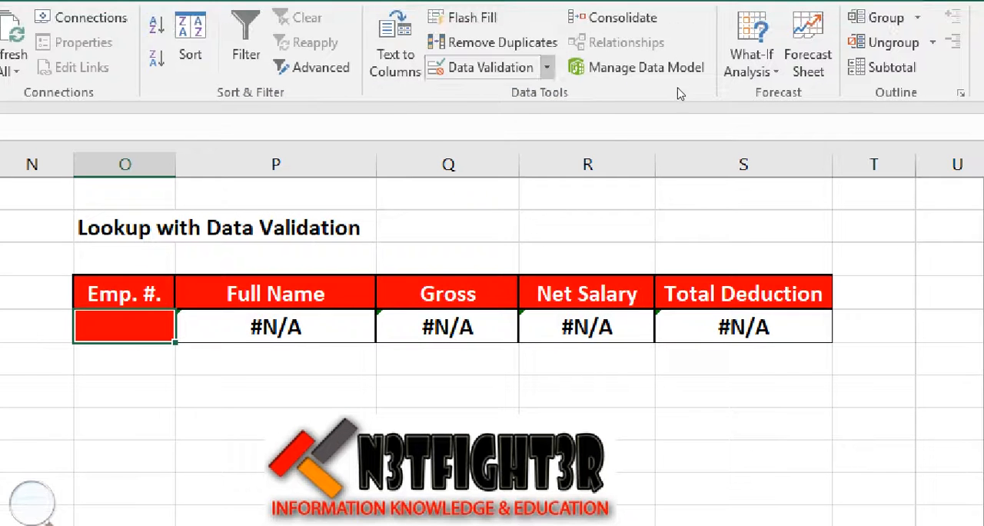
Open the data validation settings for O7 and allow only values from a List
left_click(555, 41)
left_click(507, 94)
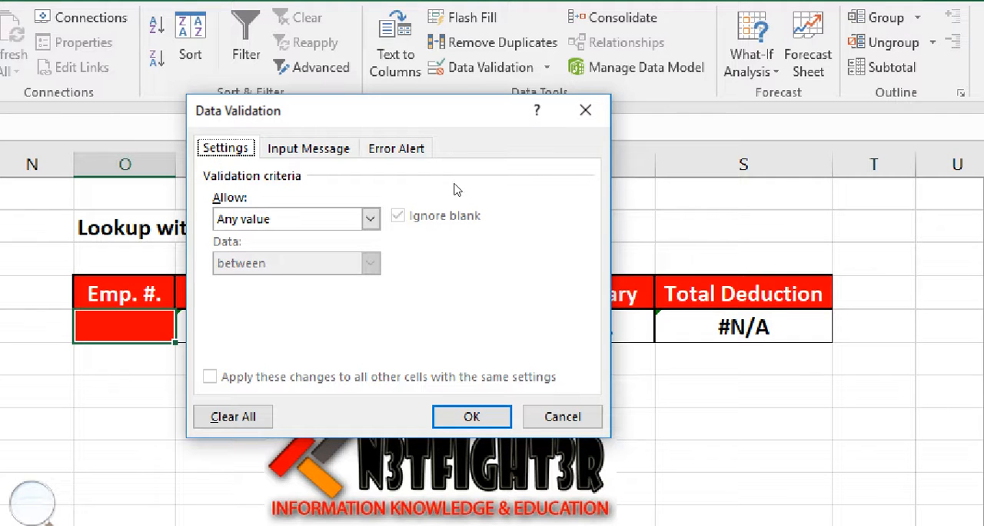
left_click(371, 219)
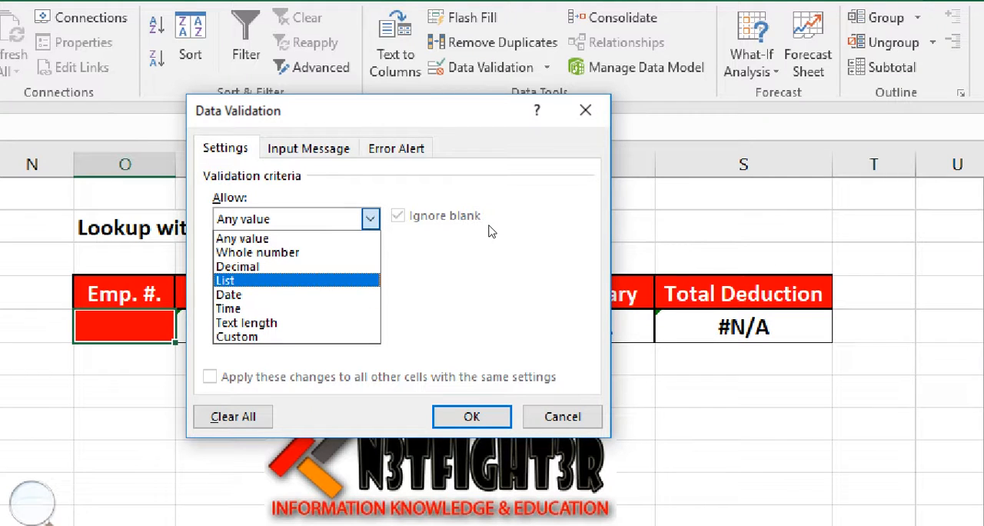
key("Return")
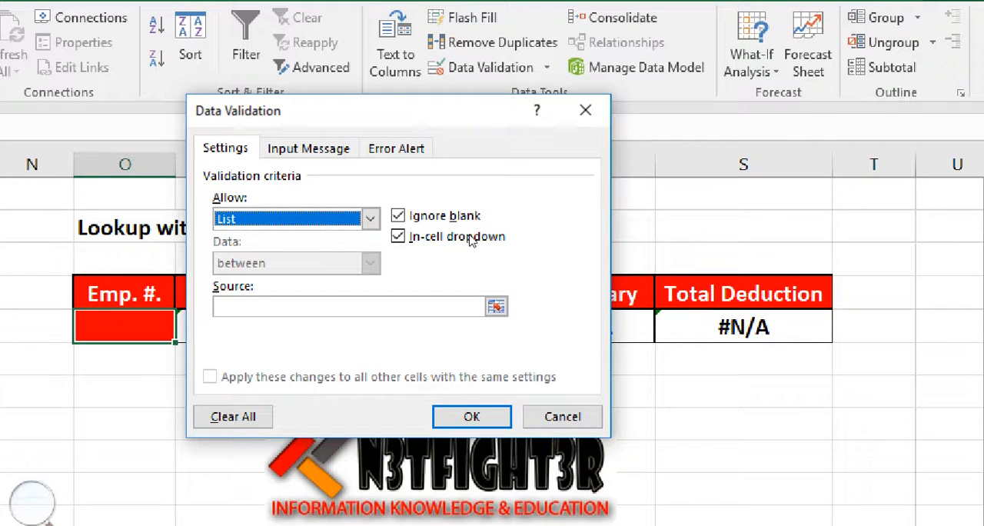
Set the validation list's source to the Emp. # range =$B$2:$B$21 and apply the rule to O7
left_click(469, 306)
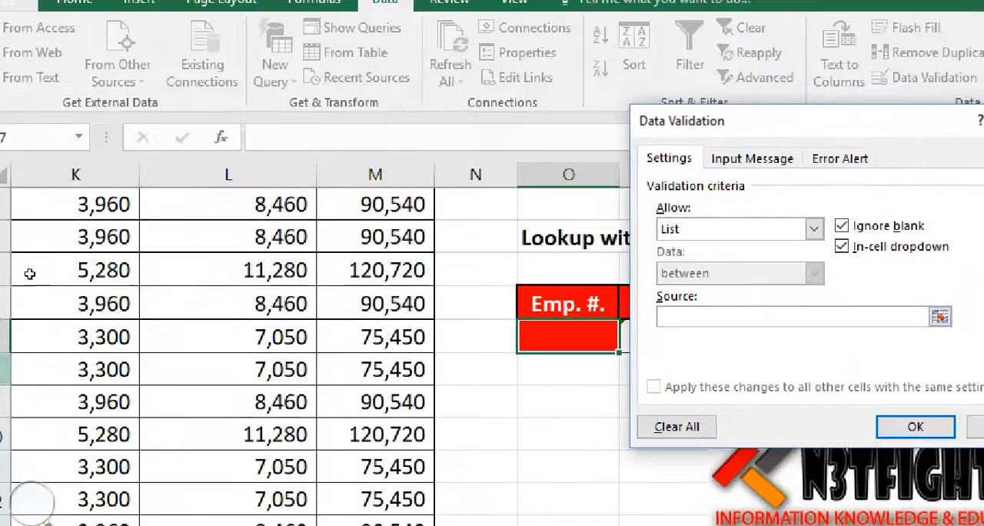
left_click(43, 296)
key("Left")
key("Left")
key("Left")
key("Left")
key("Left")
key("Left")
key("Left")
key("Left")
key("Left")
key("Left")
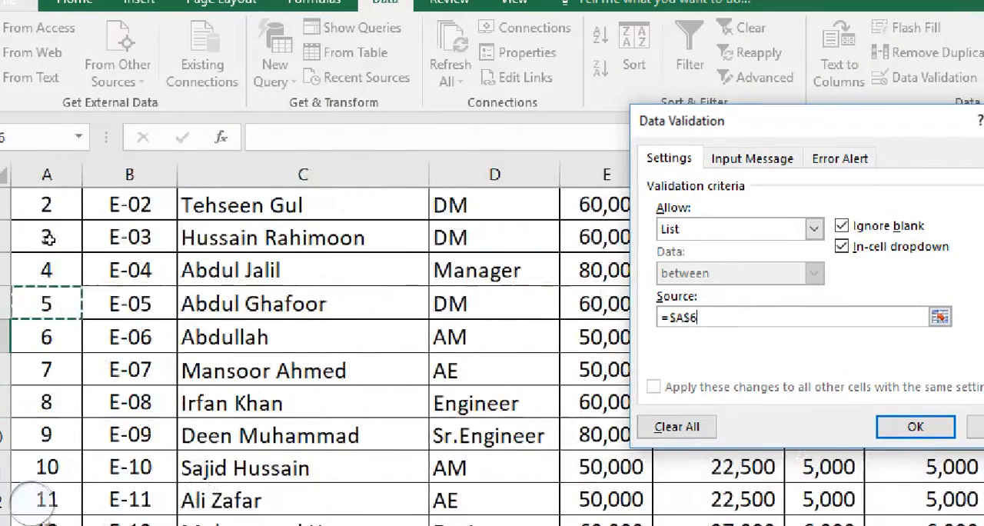
key("Up")
key("Up")
key("Up")
key("Up")
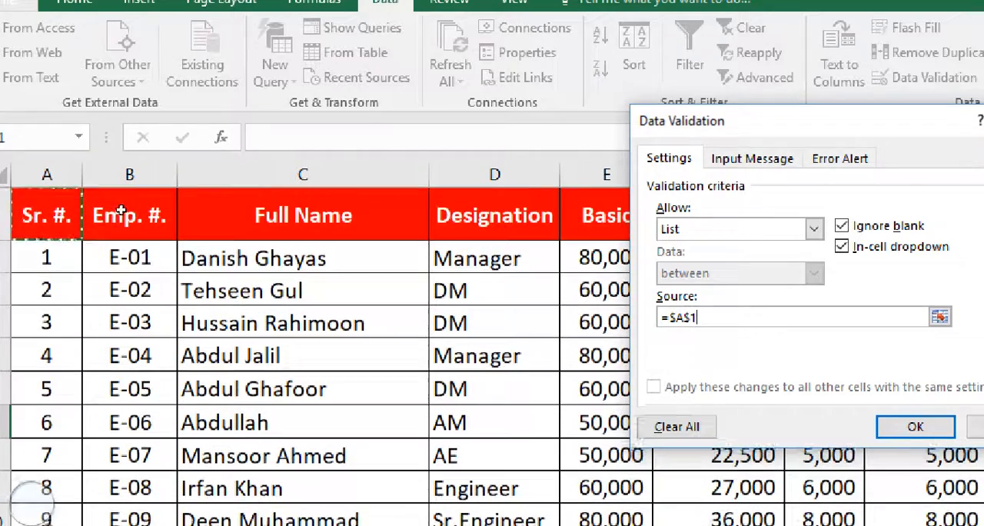
left_click_drag(115, 258, 115, 291)
left_click_drag(110, 235, 135, 525)
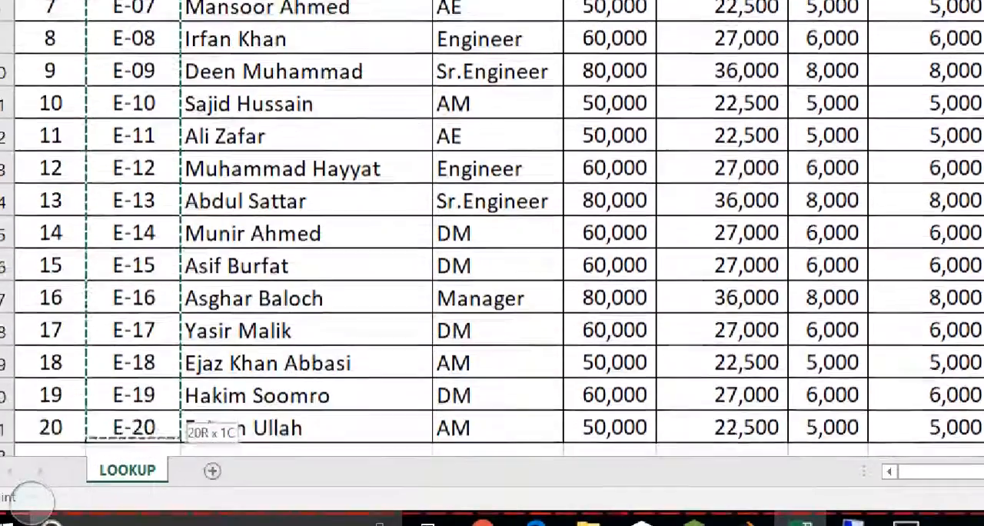
left_click_drag(134, 438, 115, 458)
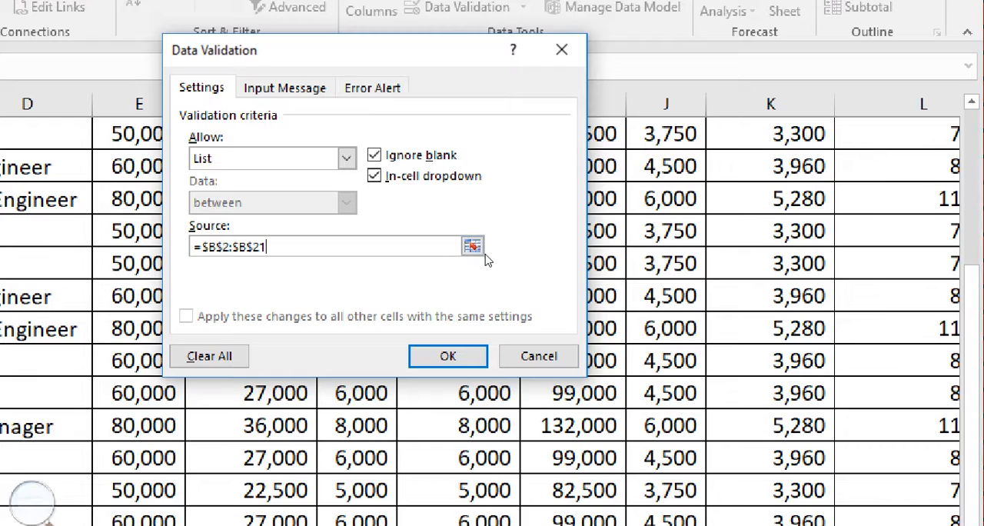
key("Return")
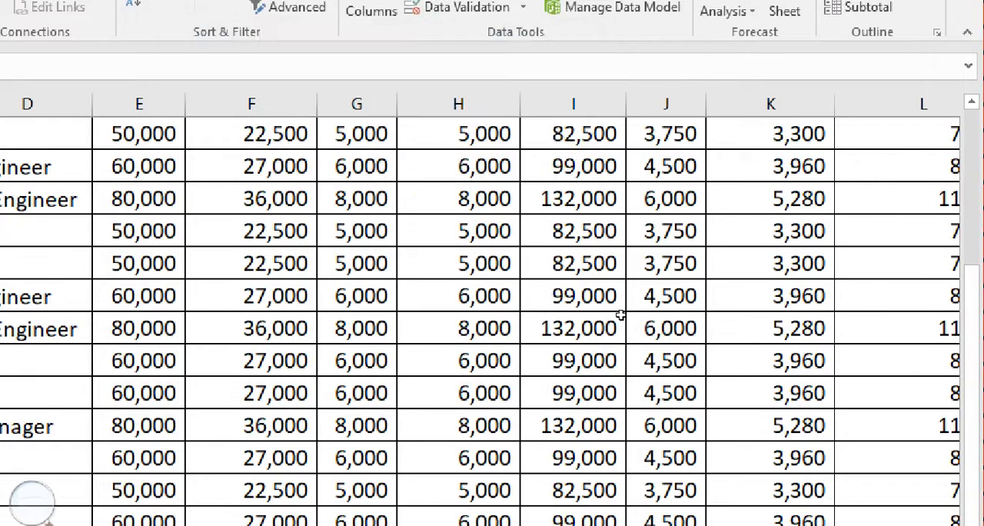
Return to O7, open its in-cell dropdown and look through the whole list of employee numbers
key("Right")
key("Right")
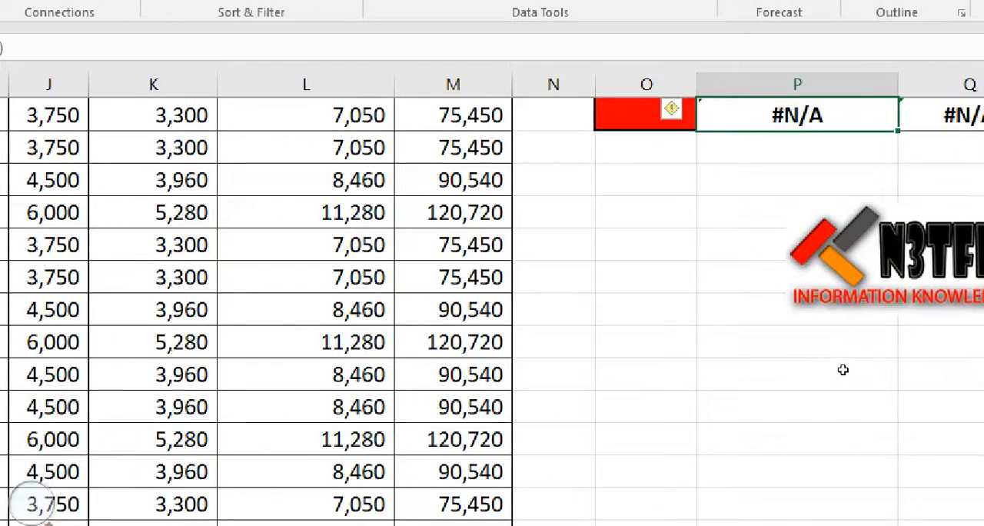
key("Up")
key("Up")
key("Up")
key("Up")
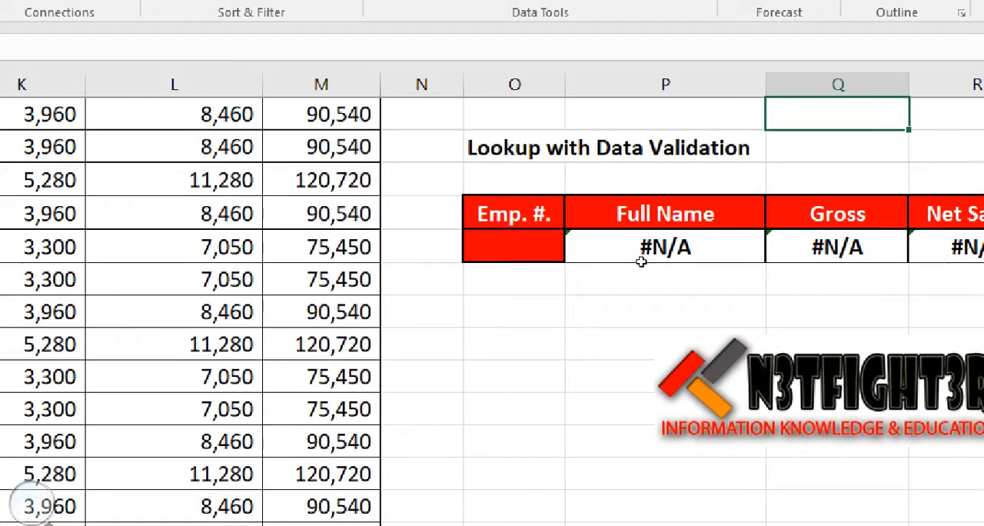
key("Down")
key("Down")
key("Down")
key("Down")
key("Left")
key("Left")
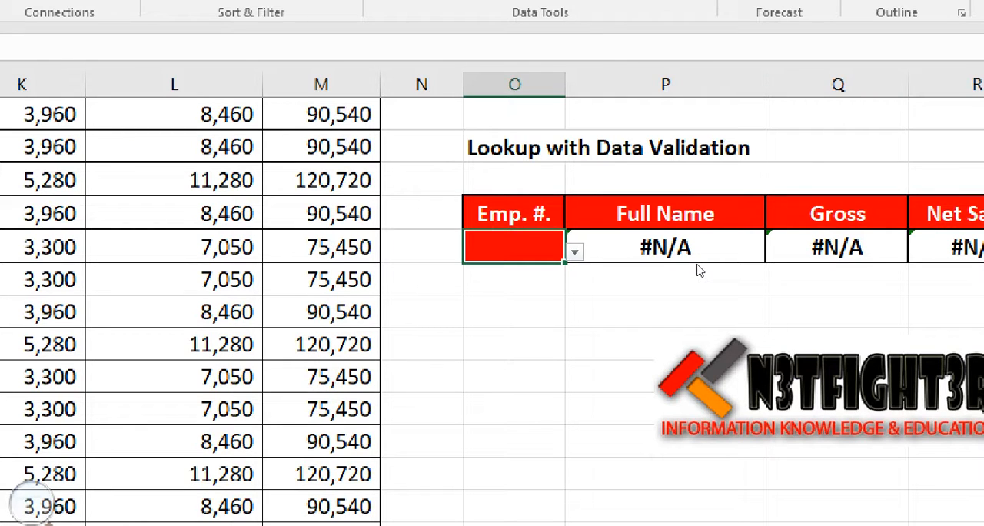
key("alt+Down")
scroll(692, 315, "down", 3)
scroll(692, 331, "down", 2)
scroll(696, 323, "up", 4)
scroll(694, 321, "down", 1)
scroll(694, 322, "down", 4)
scroll(697, 303, "up", 4)
scroll(700, 353, "down", 4)
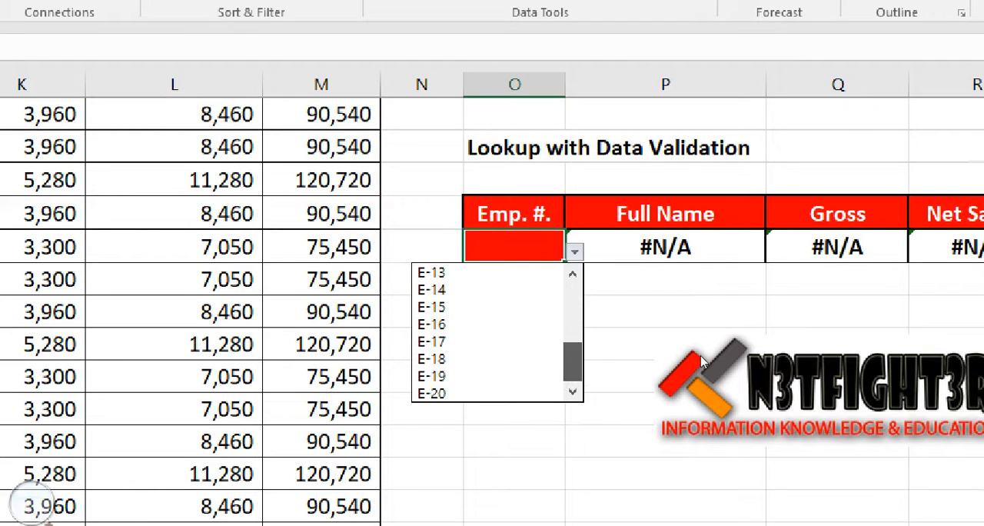
scroll(696, 275, "up", 4)
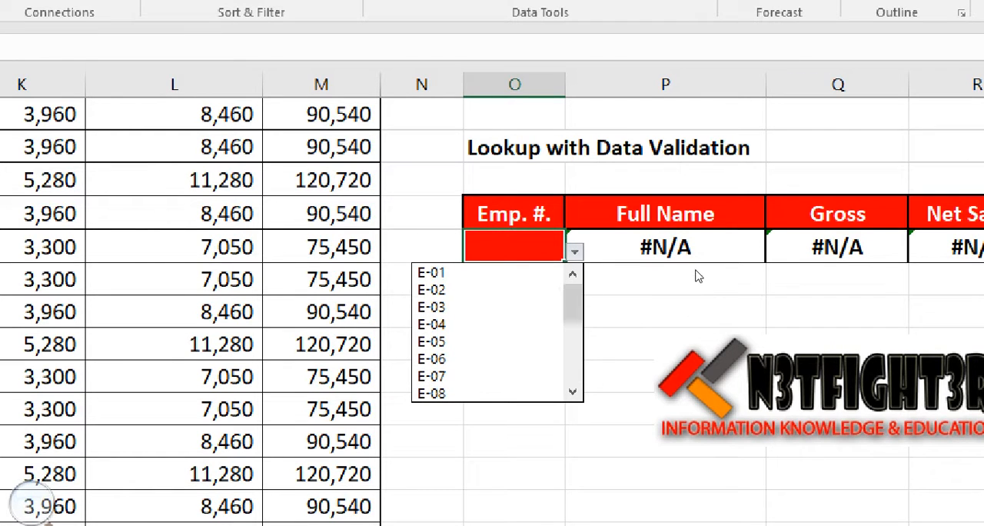
Choose the fifth and after it the eleventh employee's number from the O7 dropdown to test the lookups
key("Up")
key("Up")
key("Return")
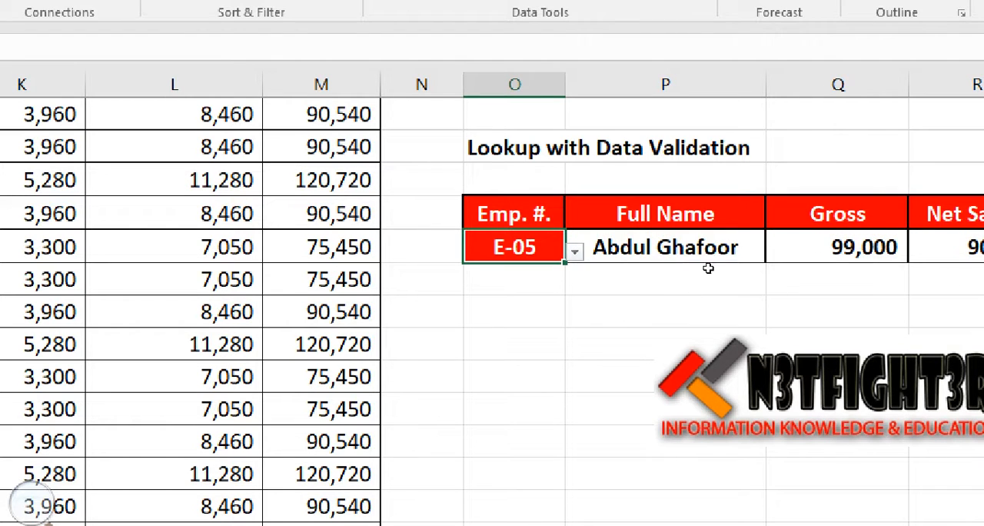
key("alt+Down")
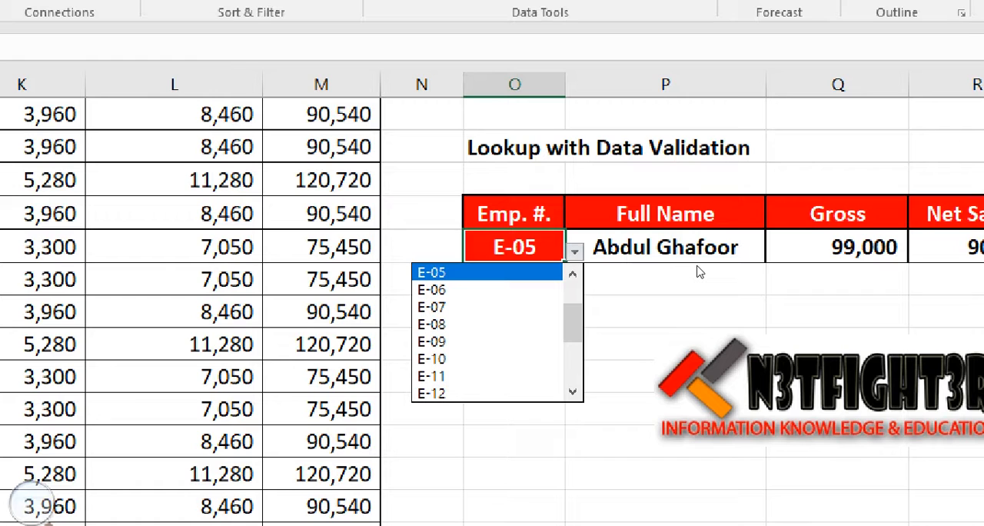
key("Down")
key("Down")
key("Down")
key("Down")
key("Down")
key("Down")
key("Return")
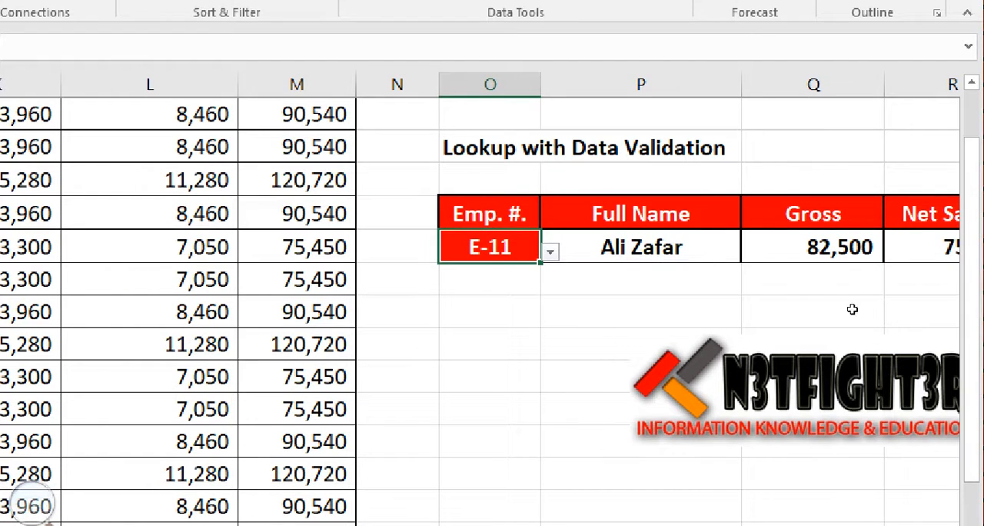
Go through the looked-up Full Name, Gross, Net Salary and Total Deduction in P7 to S7 and return to O7
key("Right")
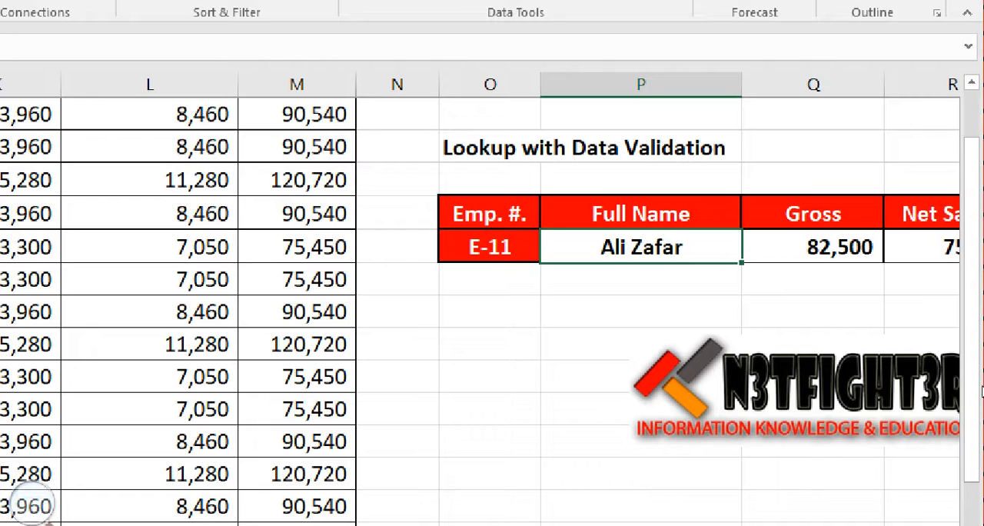
key("Right")
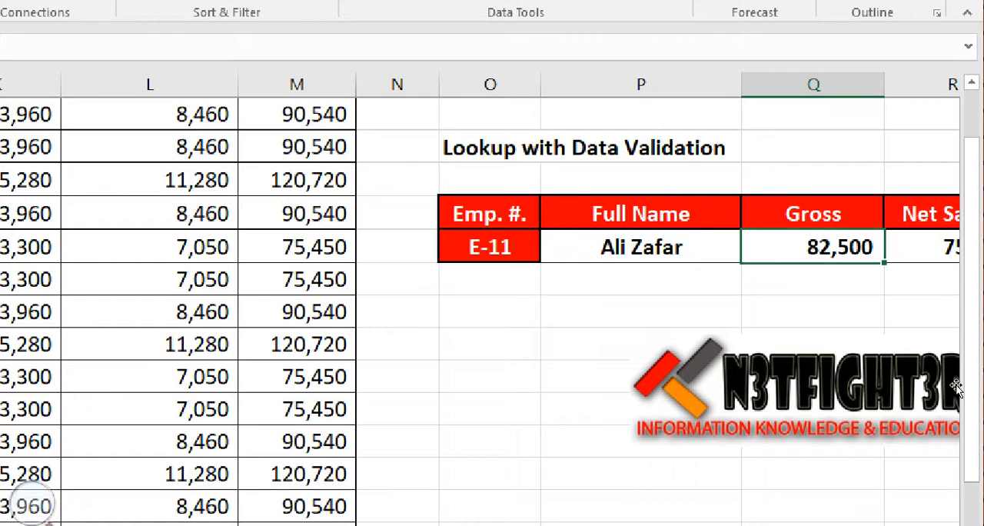
key("Right")
key("Right")
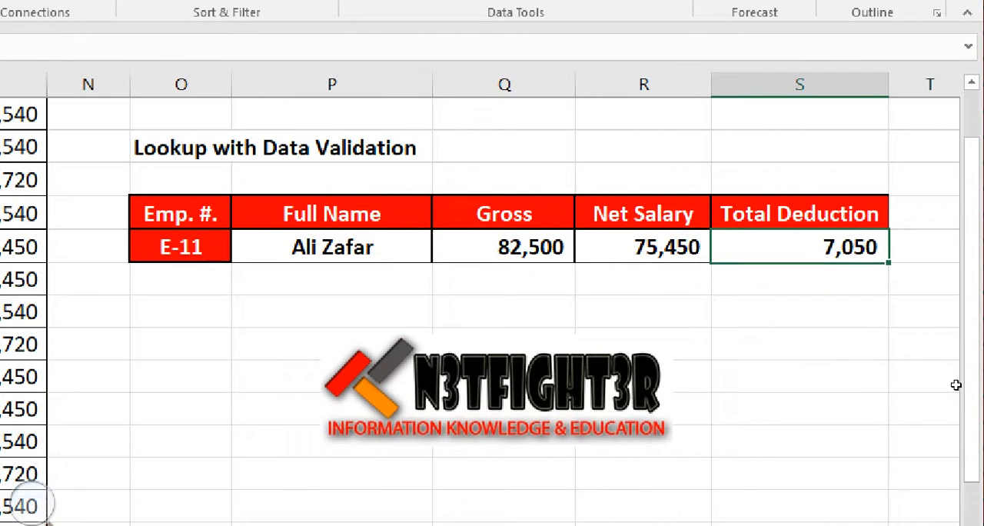
key("Left")
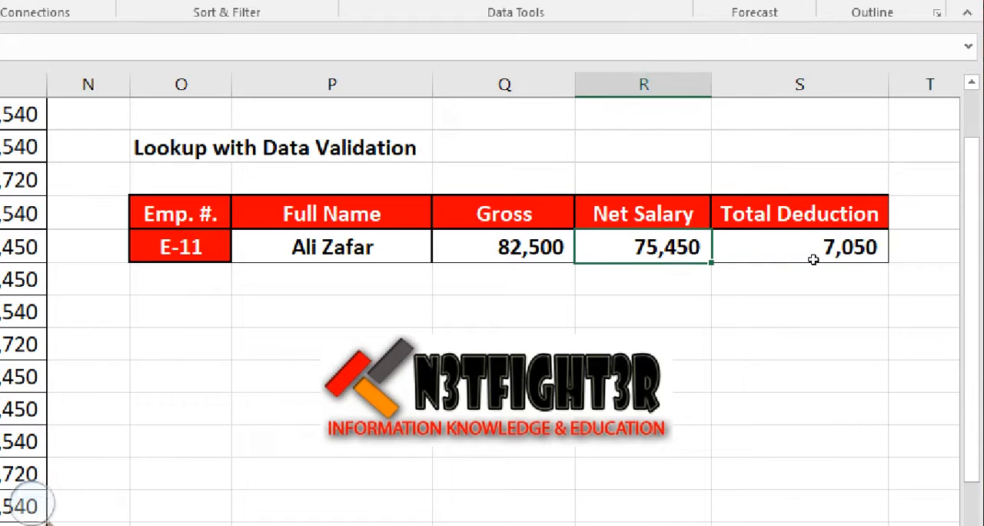
key("Right")
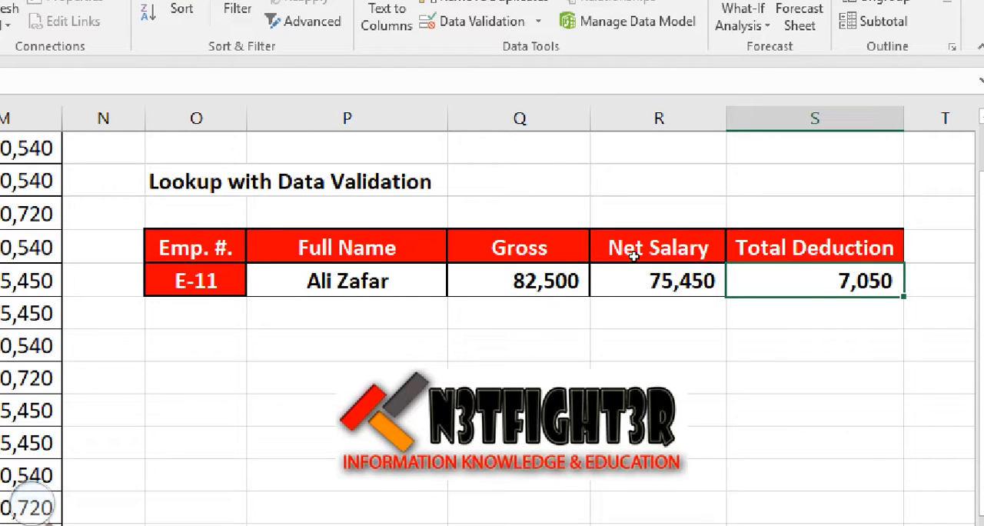
key("ctrl+Left")
key("Up")
key("Up")
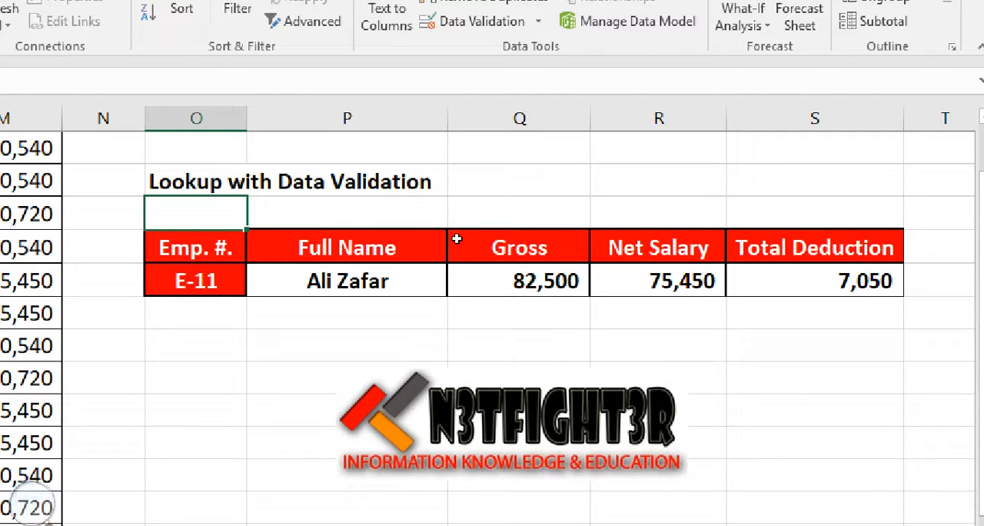
key("Down")
key("Down")
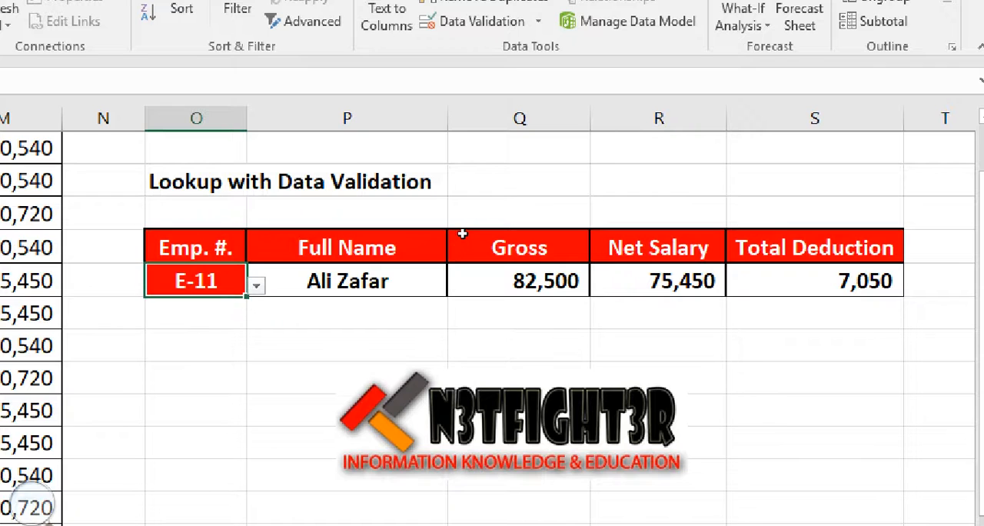
key("Up")
key("shift+Right")
key("shift+Right")
key("shift+Right")
key("shift+Right")
left_click_drag(874, 247, 877, 276)
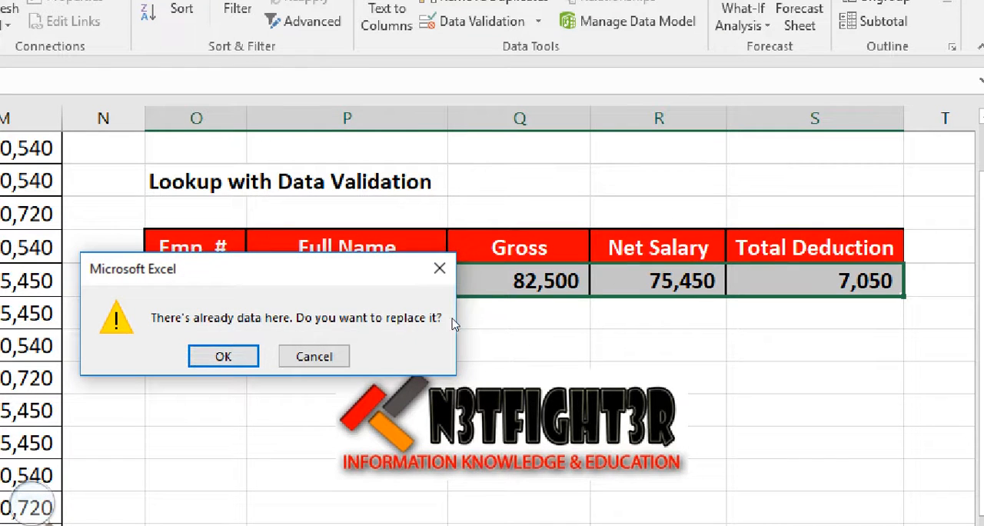
key("Escape")
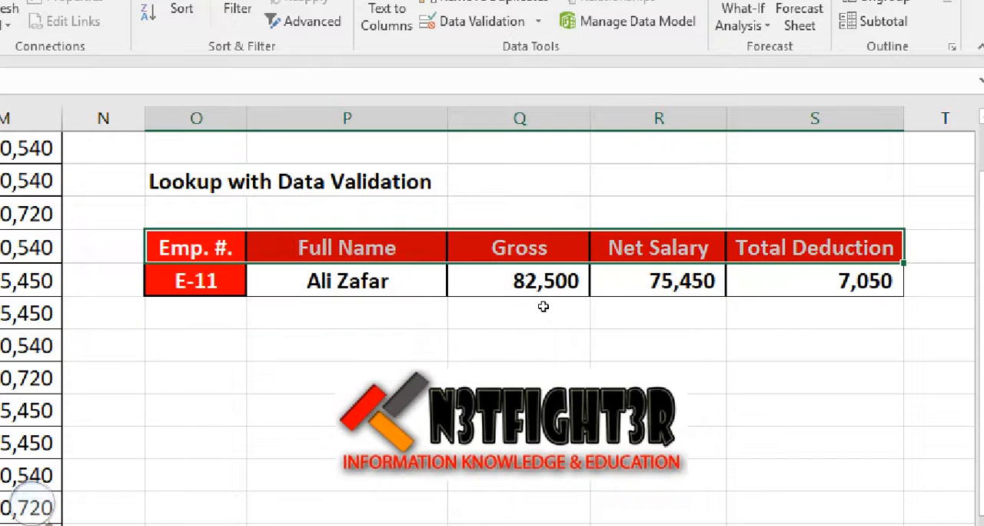
key("Down")
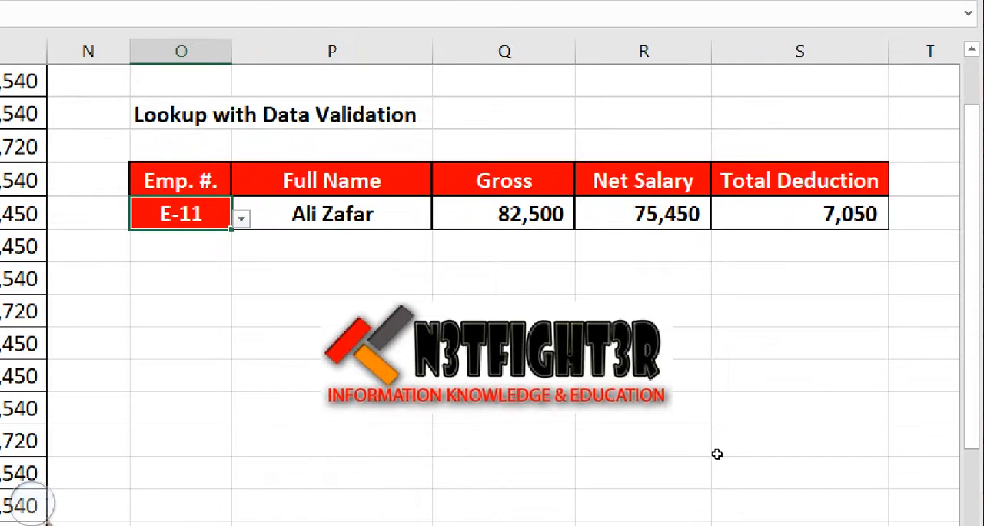